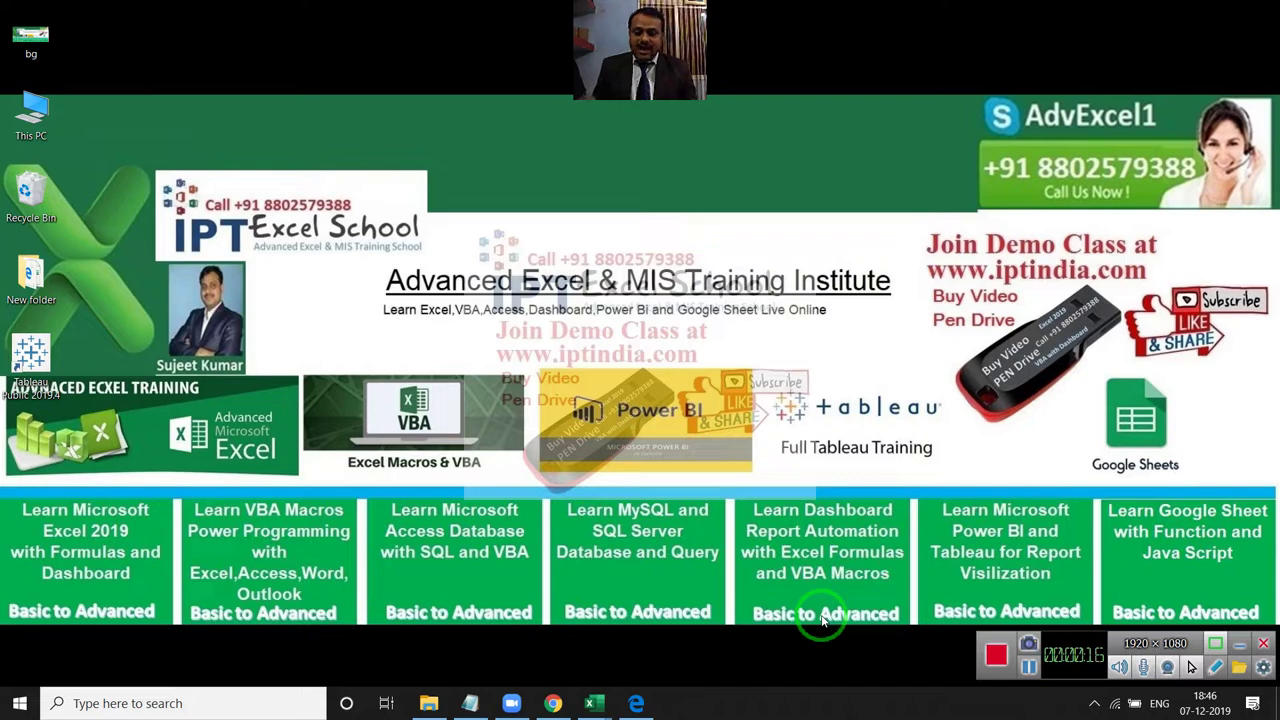
Bring the Ageing File workbook window to the front from the Excel taskbar preview.
mouse_move(598, 695)
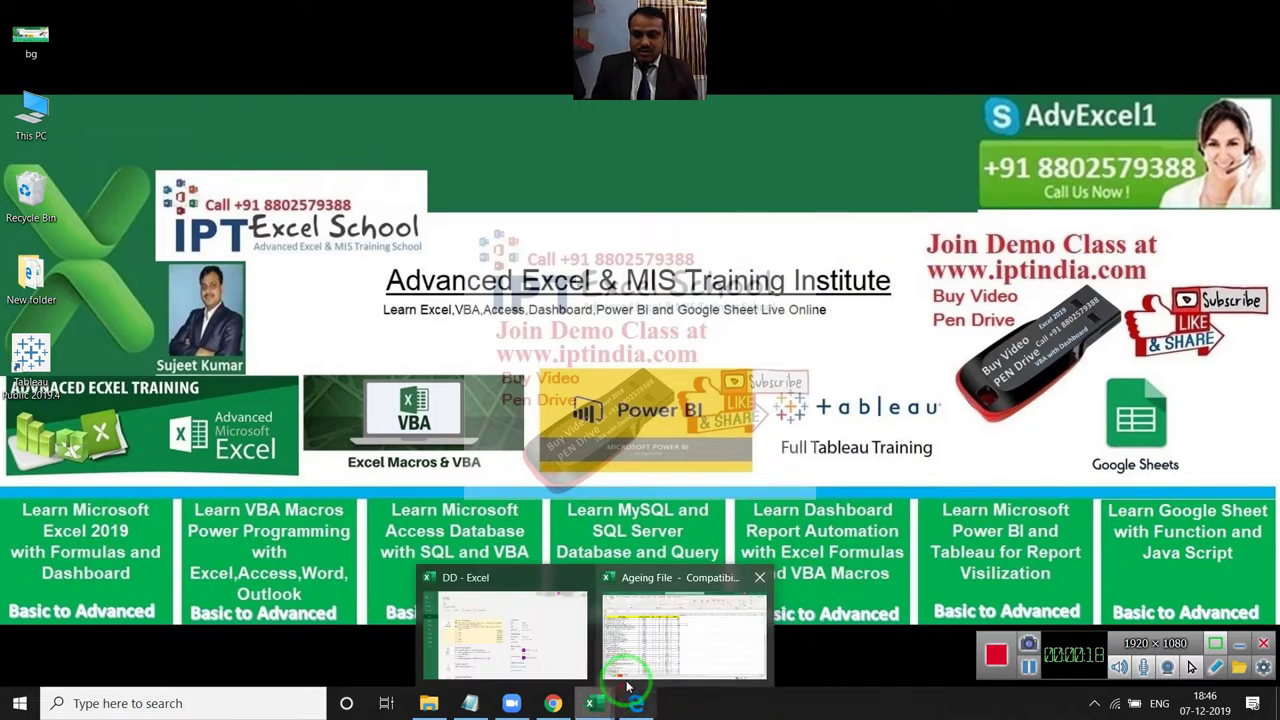
click(634, 665)
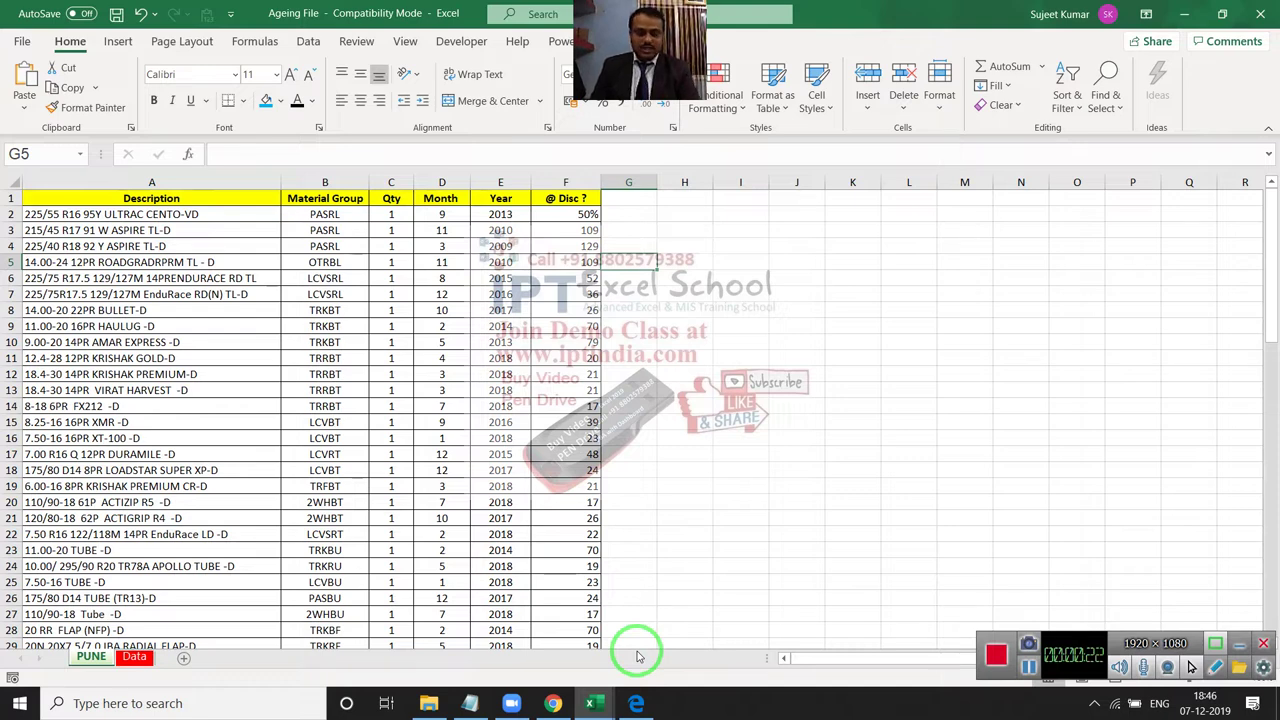
Review the PUNE sheet's discount formula, product descriptions and the full Material Group column.
key(Up)
key(Up)
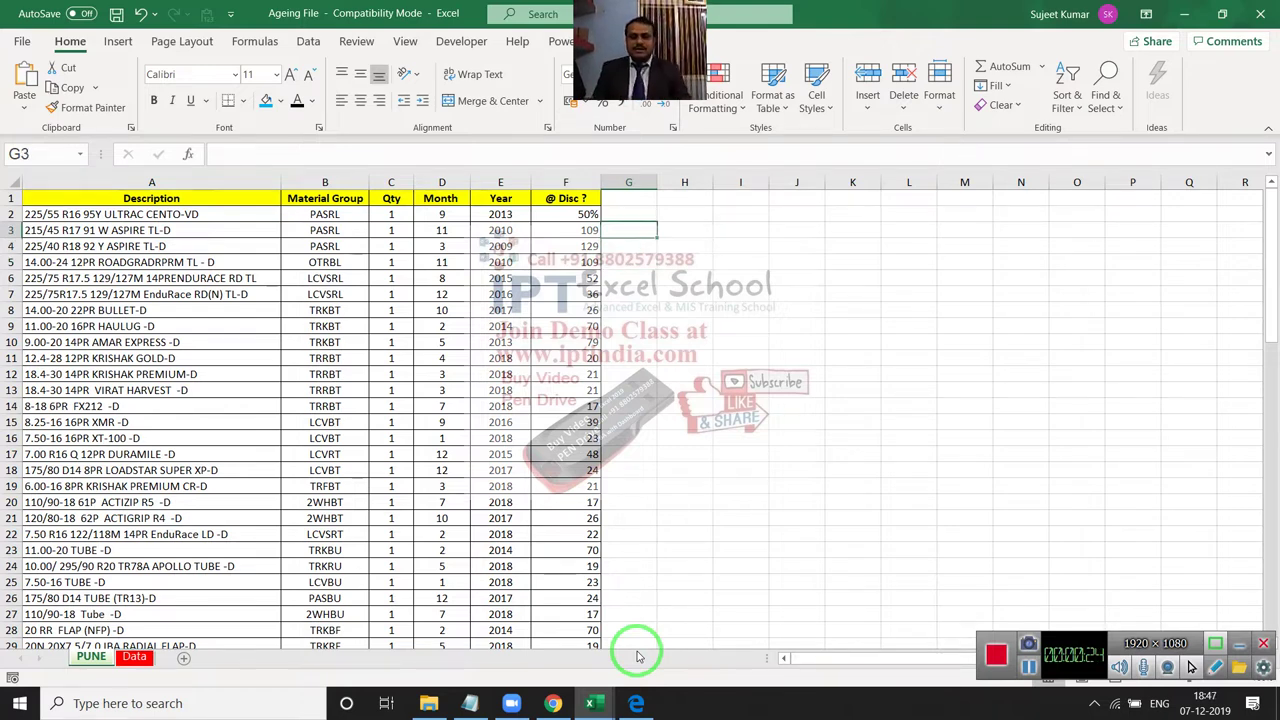
key(Left)
key(Left)
key(Left)
key(Left)
key(Left)
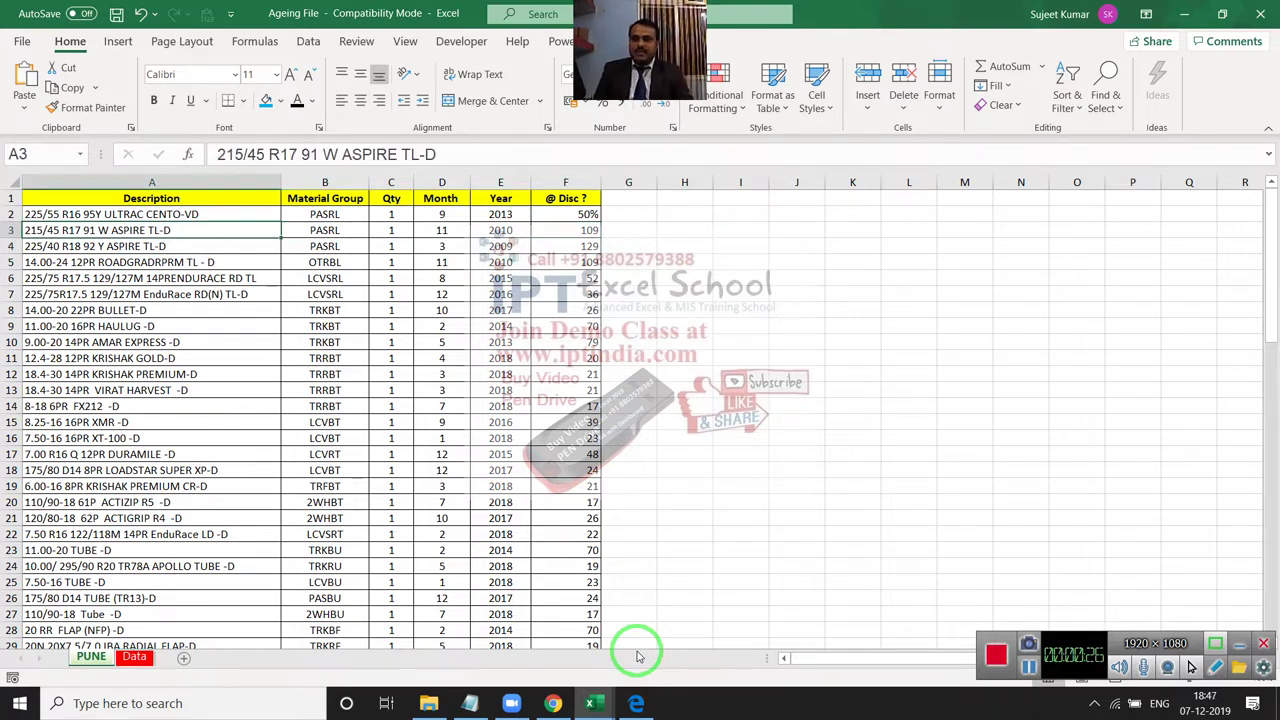
key(Up)
key(Down)
key(Down)
key(Down)
key(Down)
key(Down)
key(Down)
key(Down)
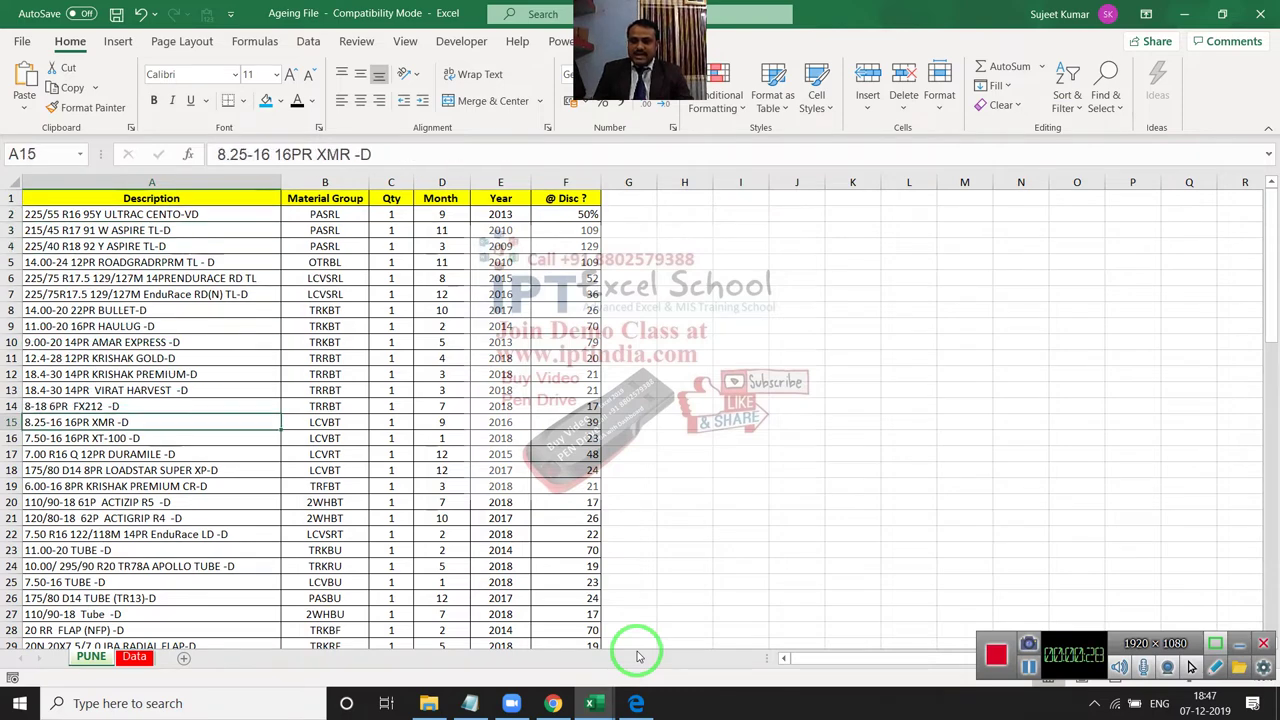
key(ctrl+Up)
key(Right)
key(Down)
key(ctrl+Down)
key(Up)
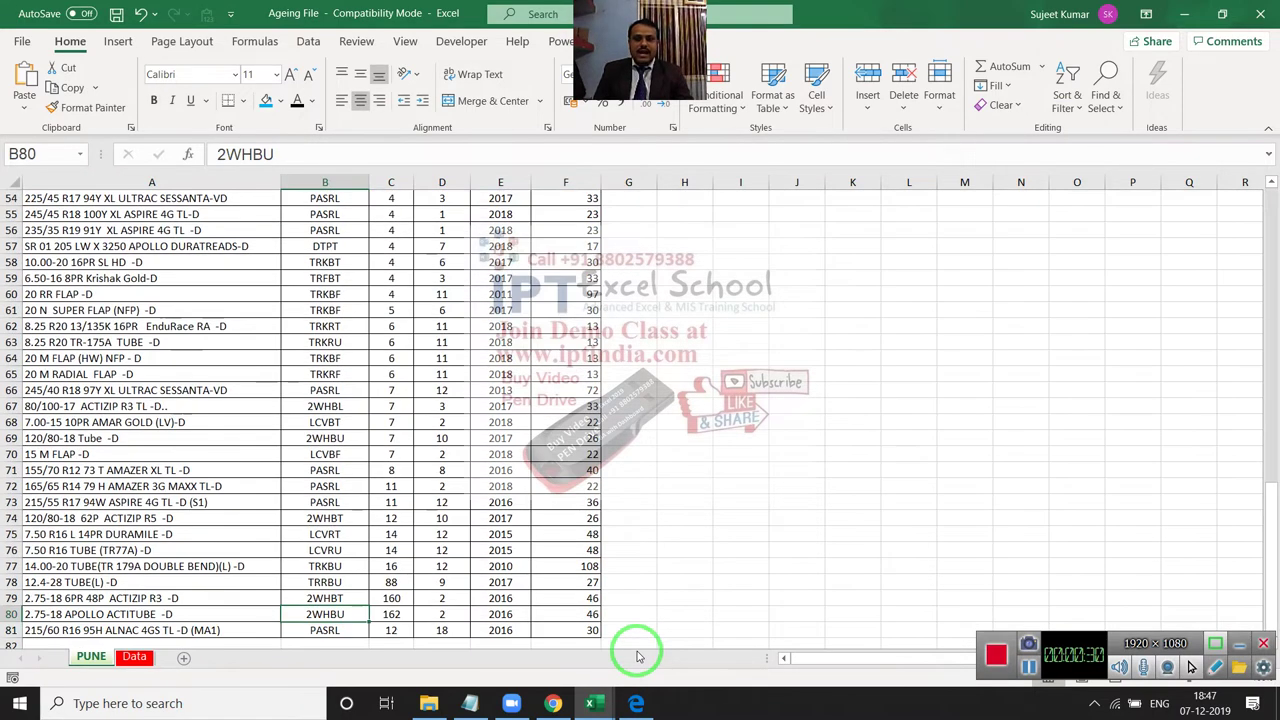
key(ctrl+Up)
Select the Month and Year values down the sheet, then move to the Data sheet.
key(Right)
key(Right)
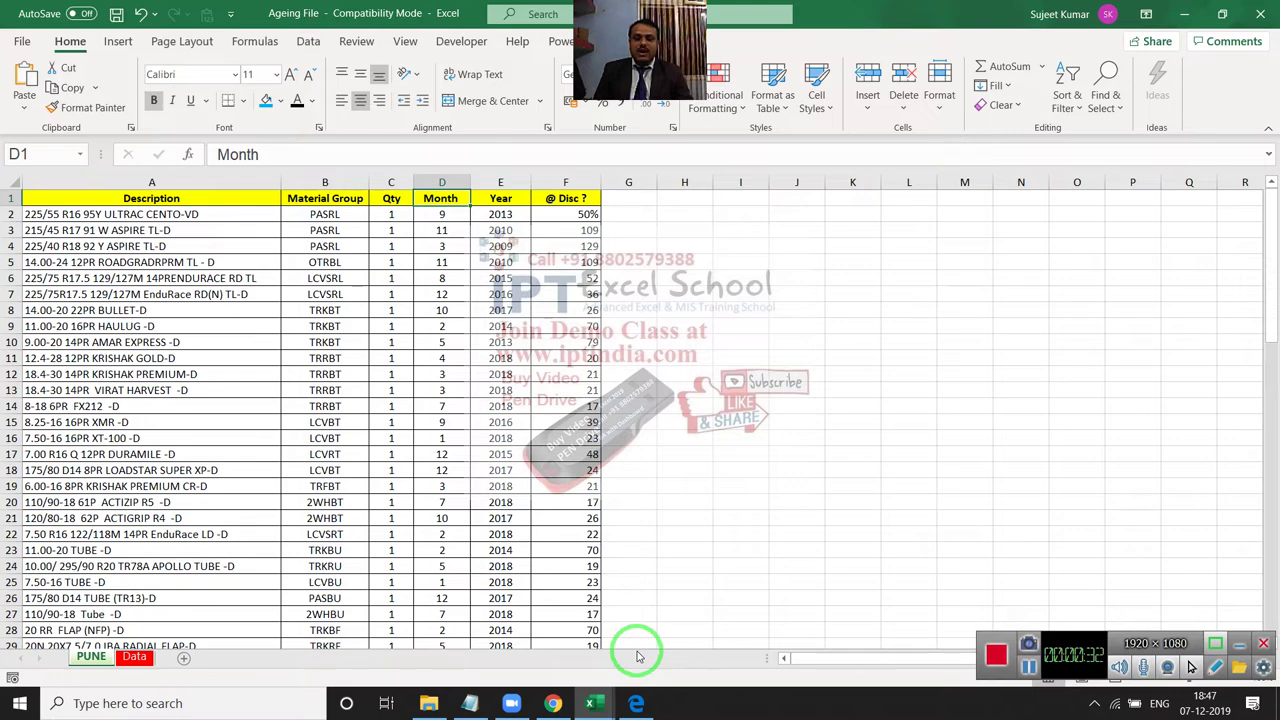
key(Down)
key(shift+Right)
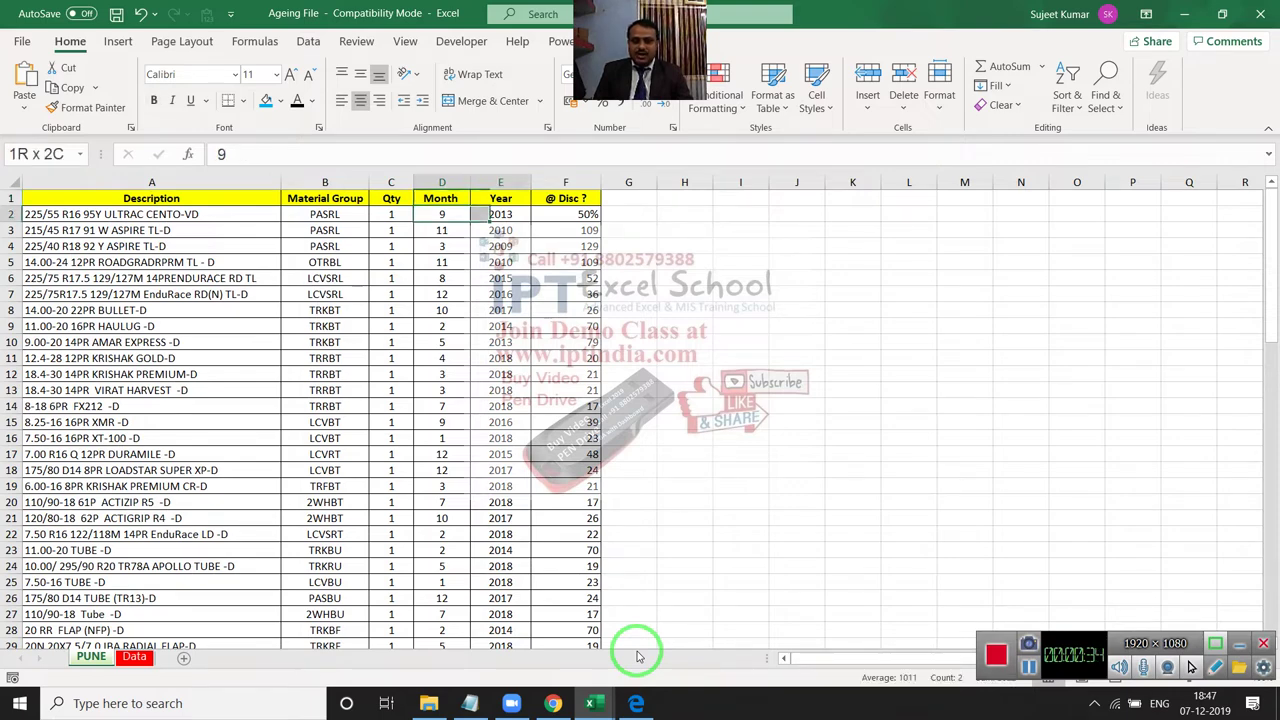
key(ctrl+shift+Down)
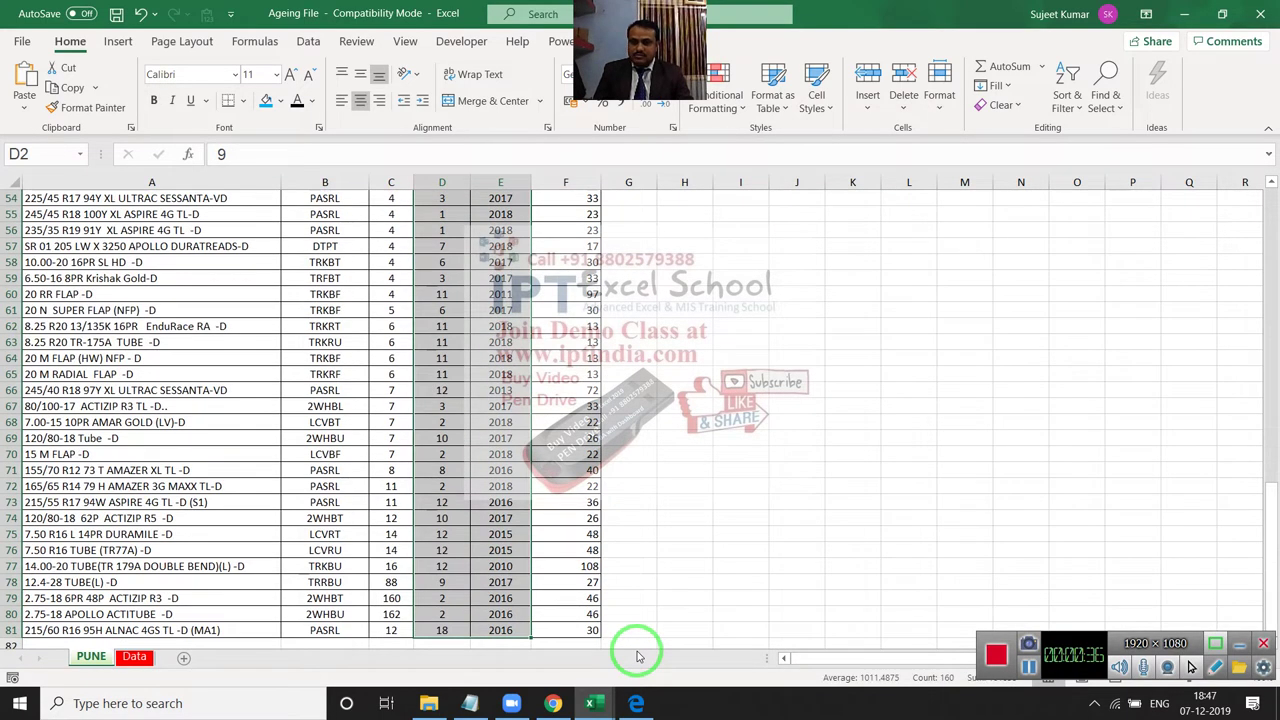
key(Up)
key(Right)
key(Right)
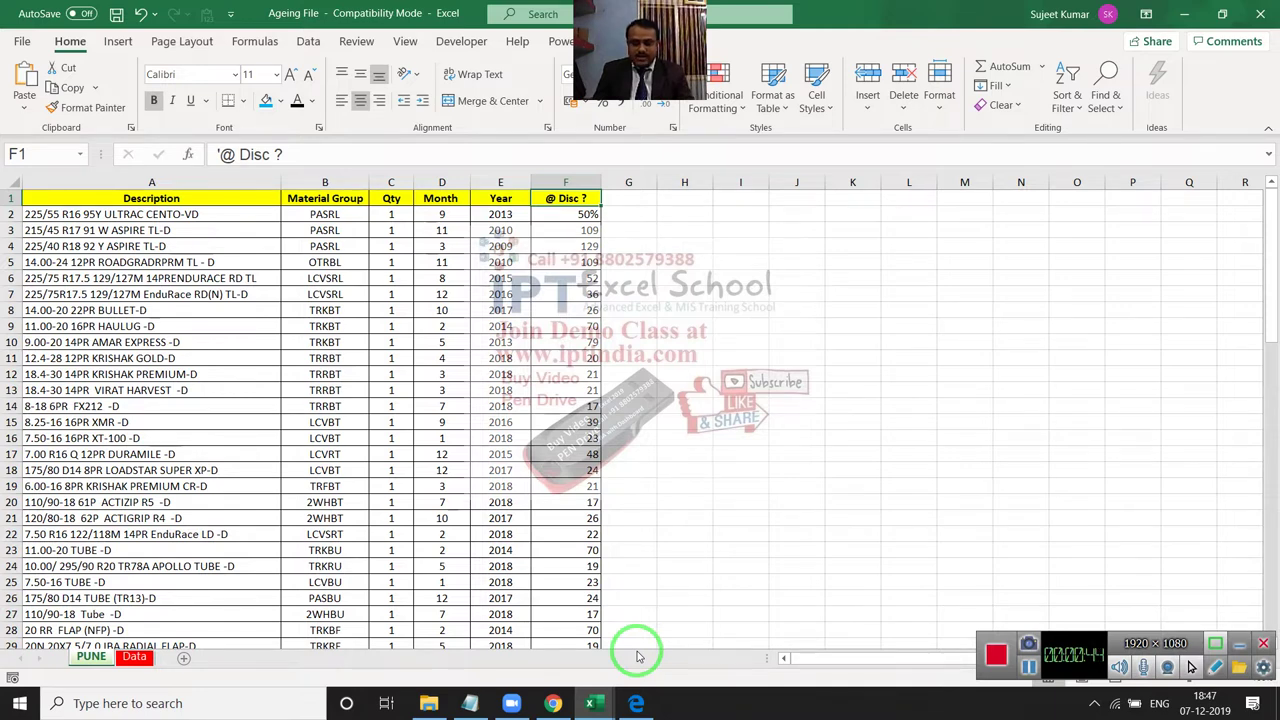
key(Left)
key(Left)
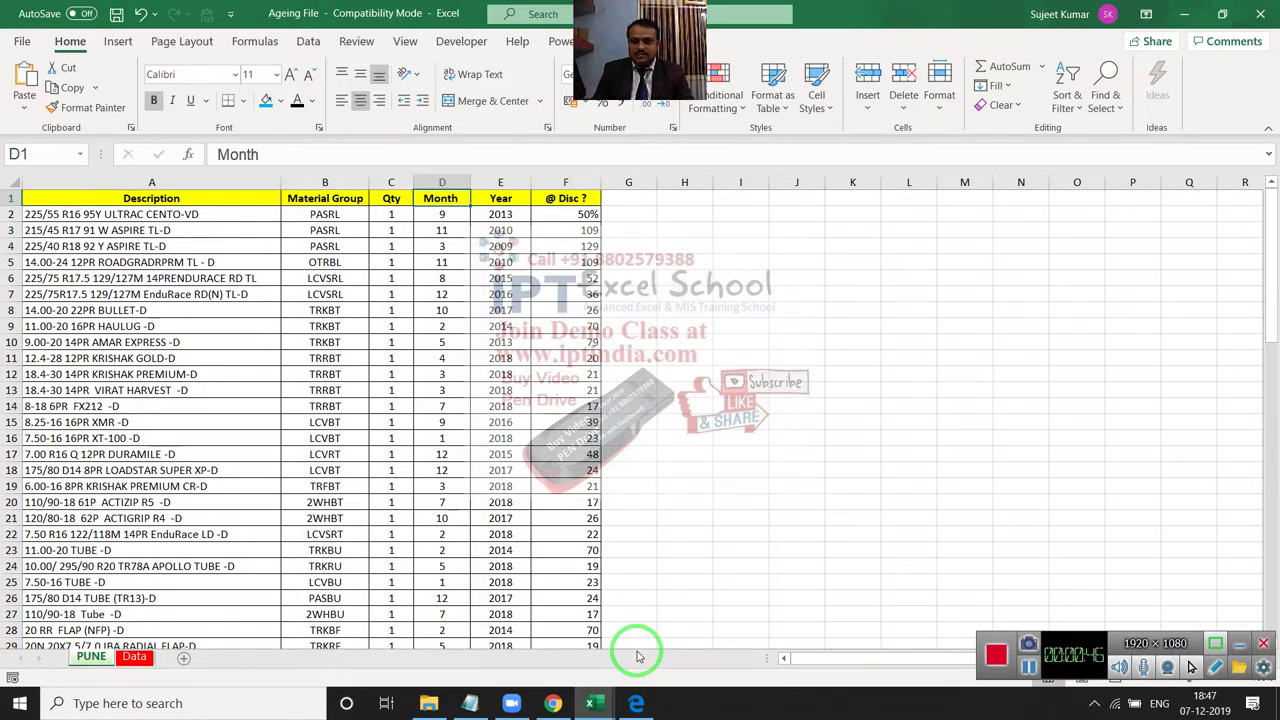
key(Down)
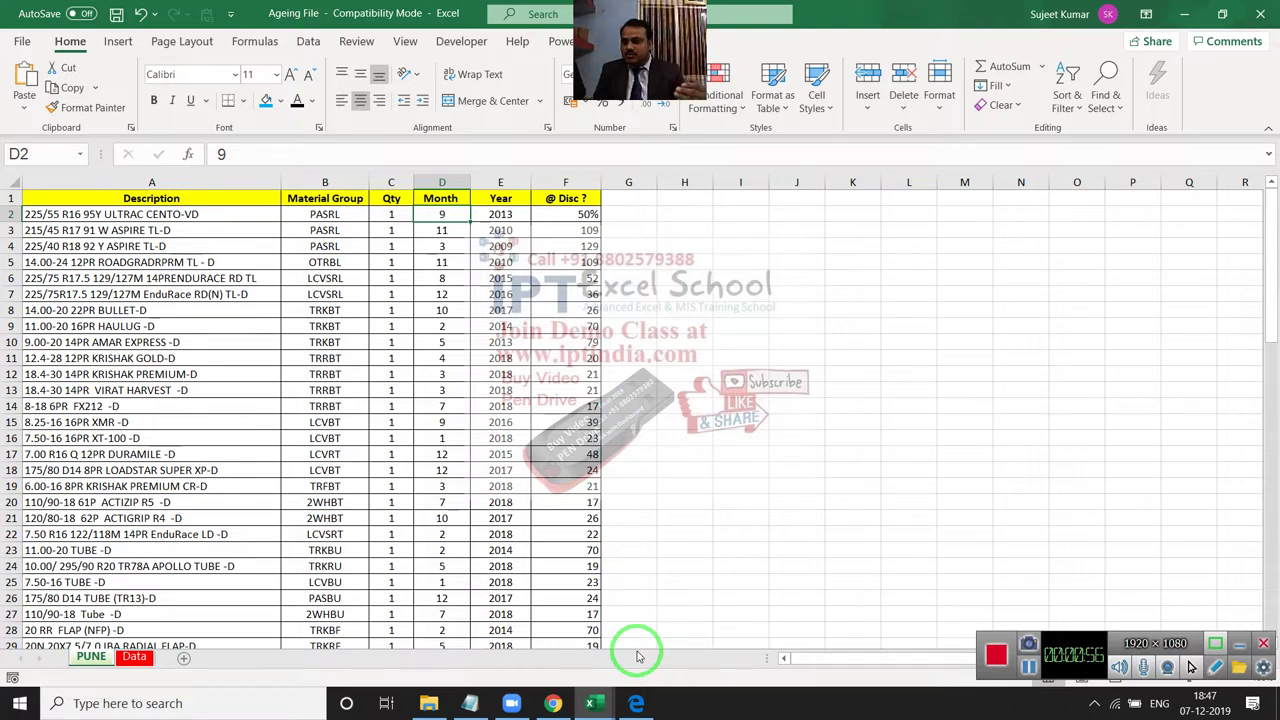
key(ctrl+Page_Down)
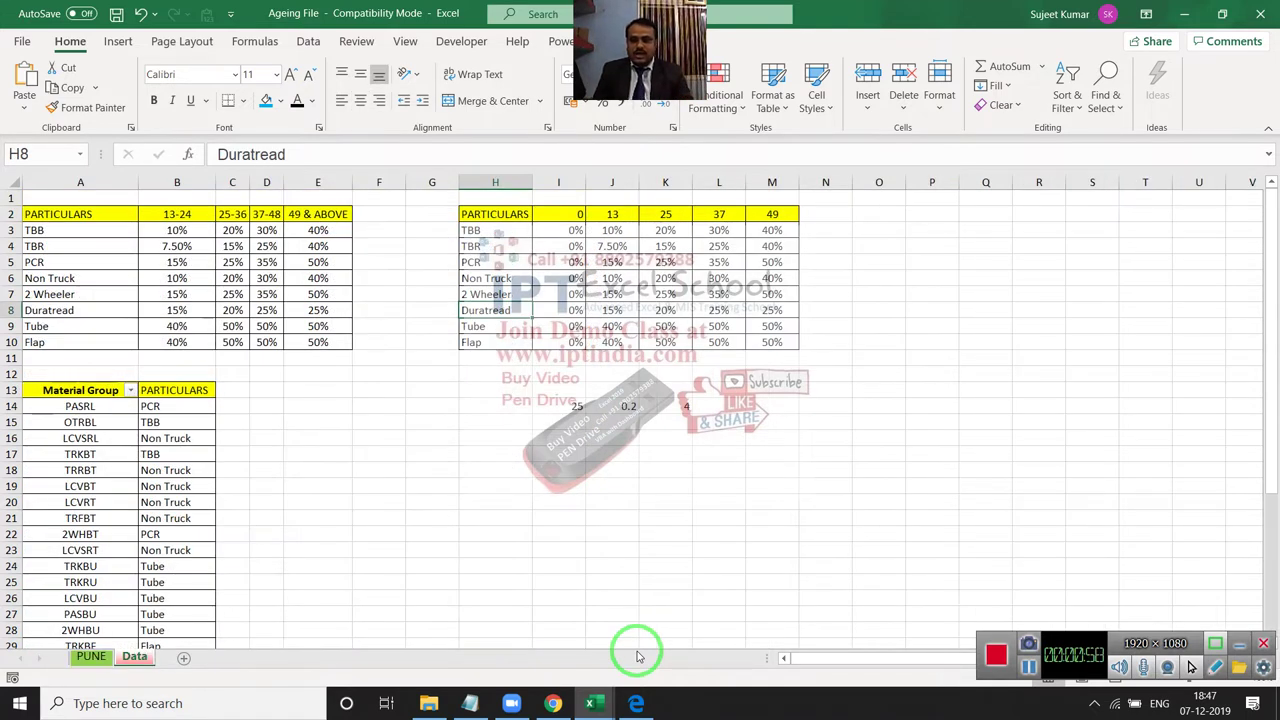
key(Up)
key(ctrl+Up)
key(ctrl+Home)
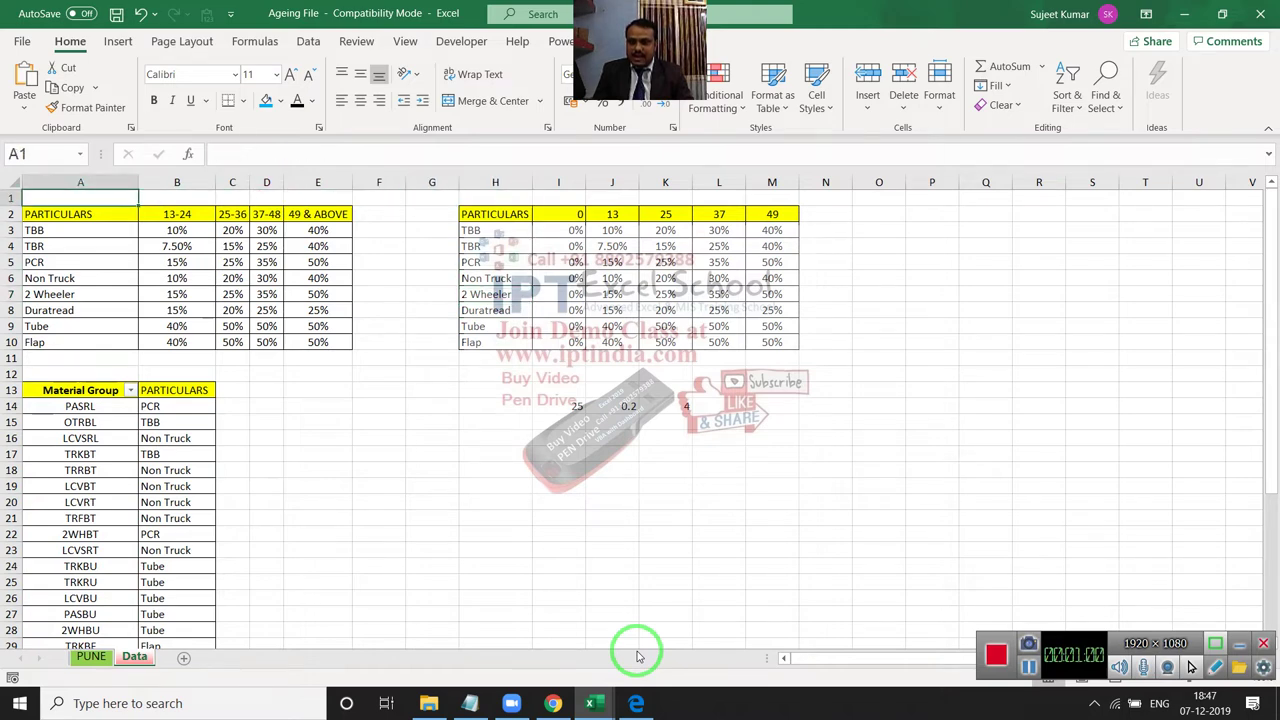
key(Down)
key(Down)
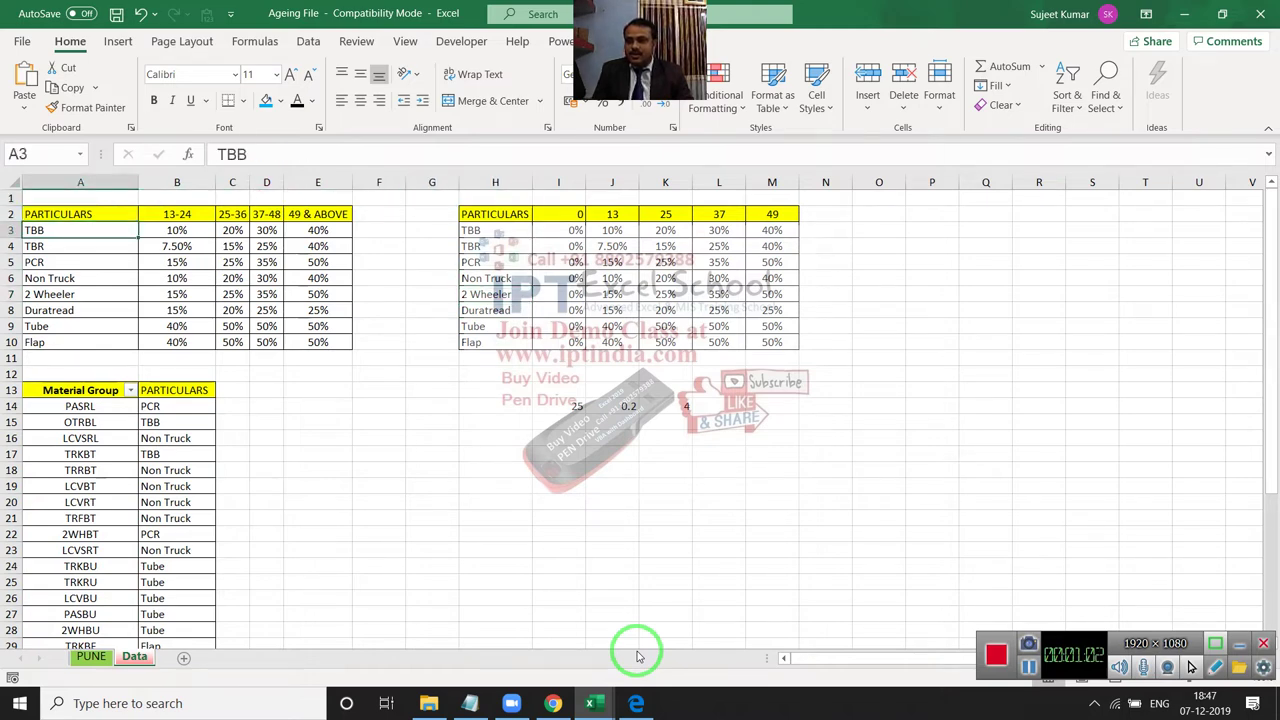
key(shift+Down)
key(shift+Down)
key(shift+Down)
key(shift+Down)
key(shift+Down)
key(shift+Down)
key(shift+Down)
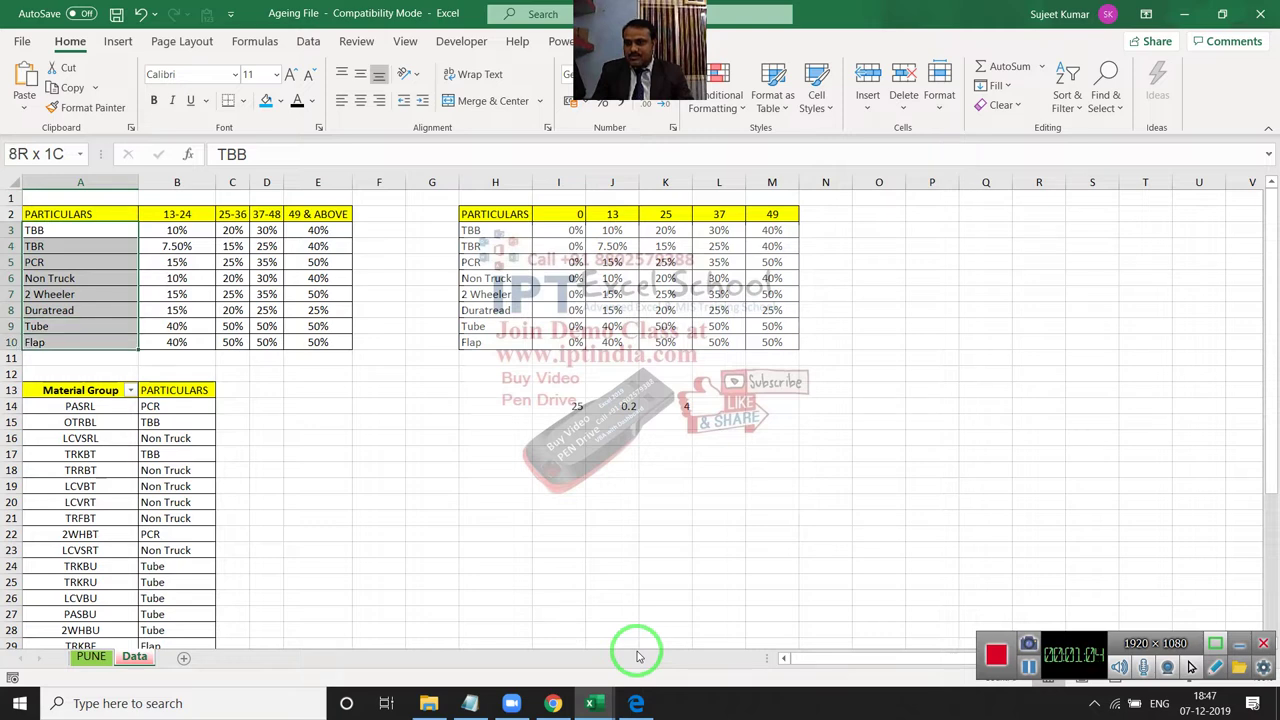
key(Right)
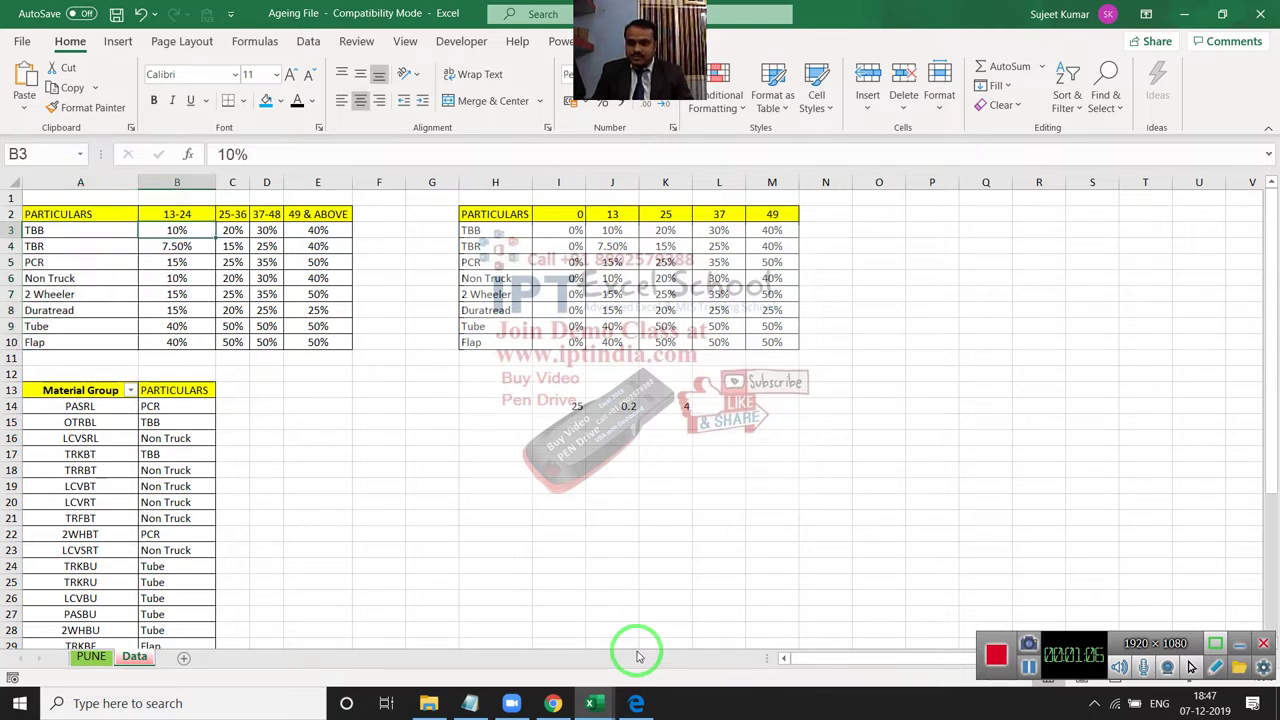
key(Up)
key(Right)
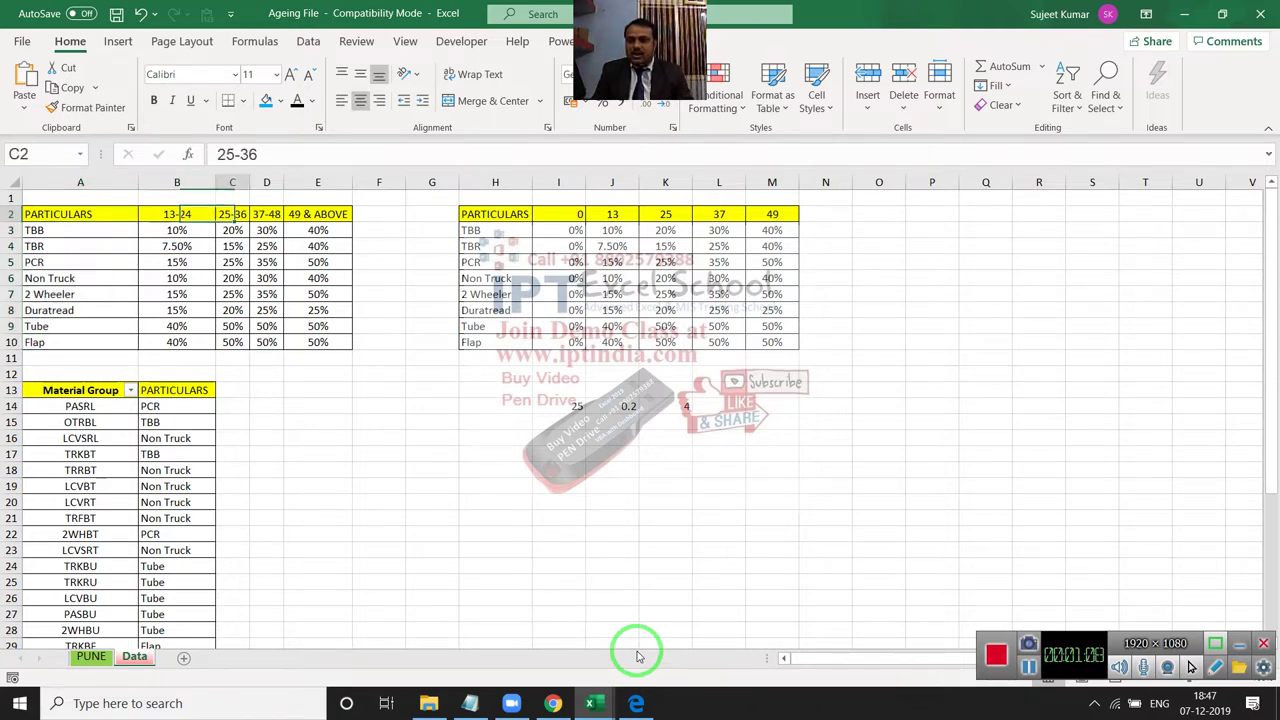
key(Right)
key(Right)
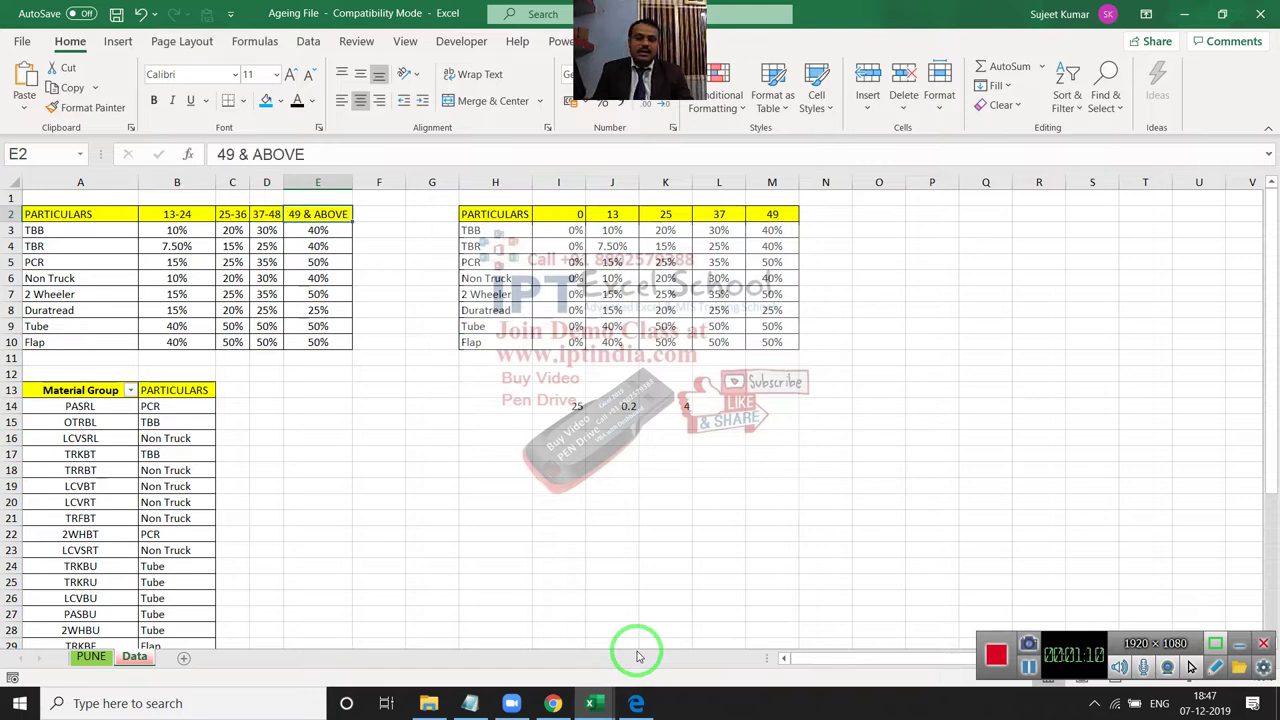
key(Left)
key(Left)
key(Left)
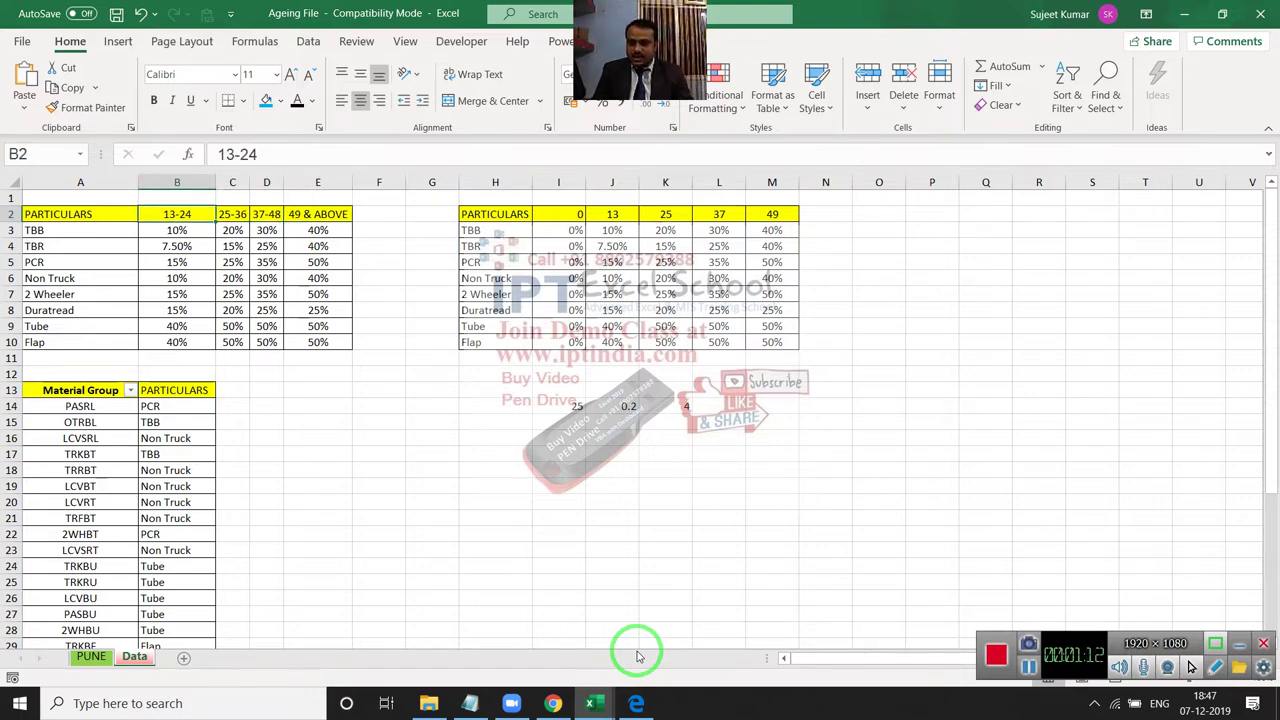
key(Down)
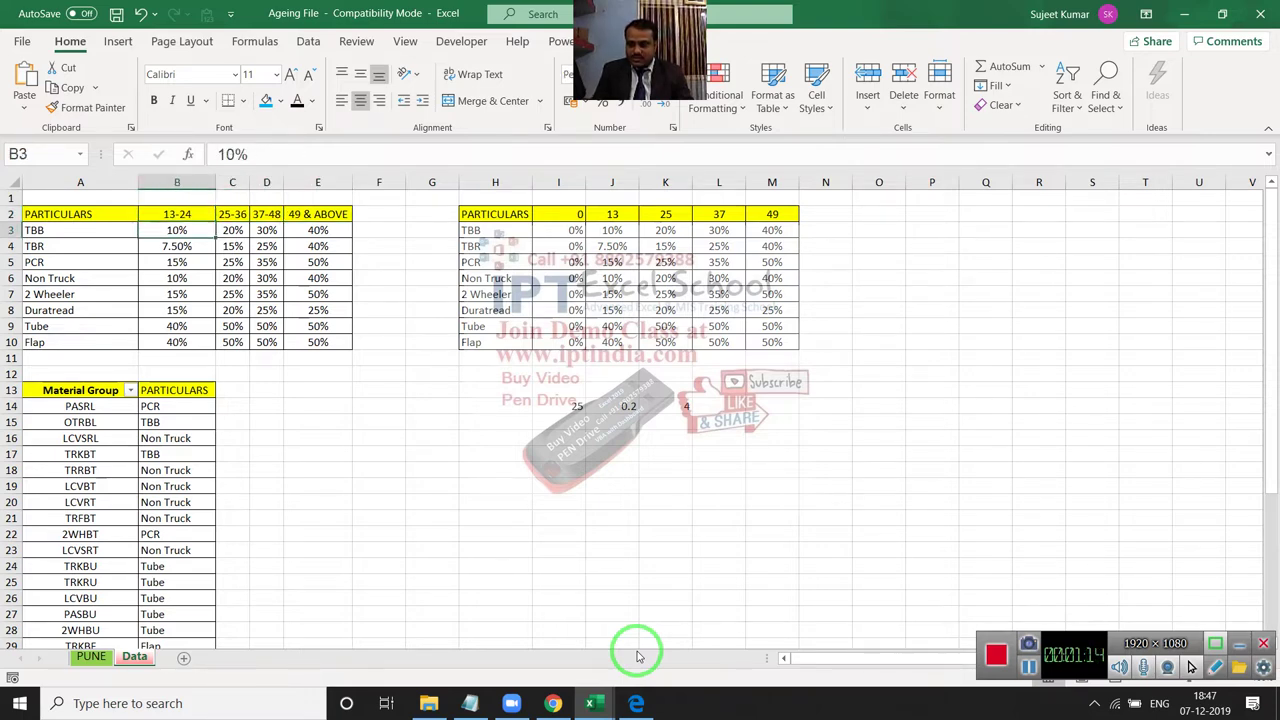
key(Up)
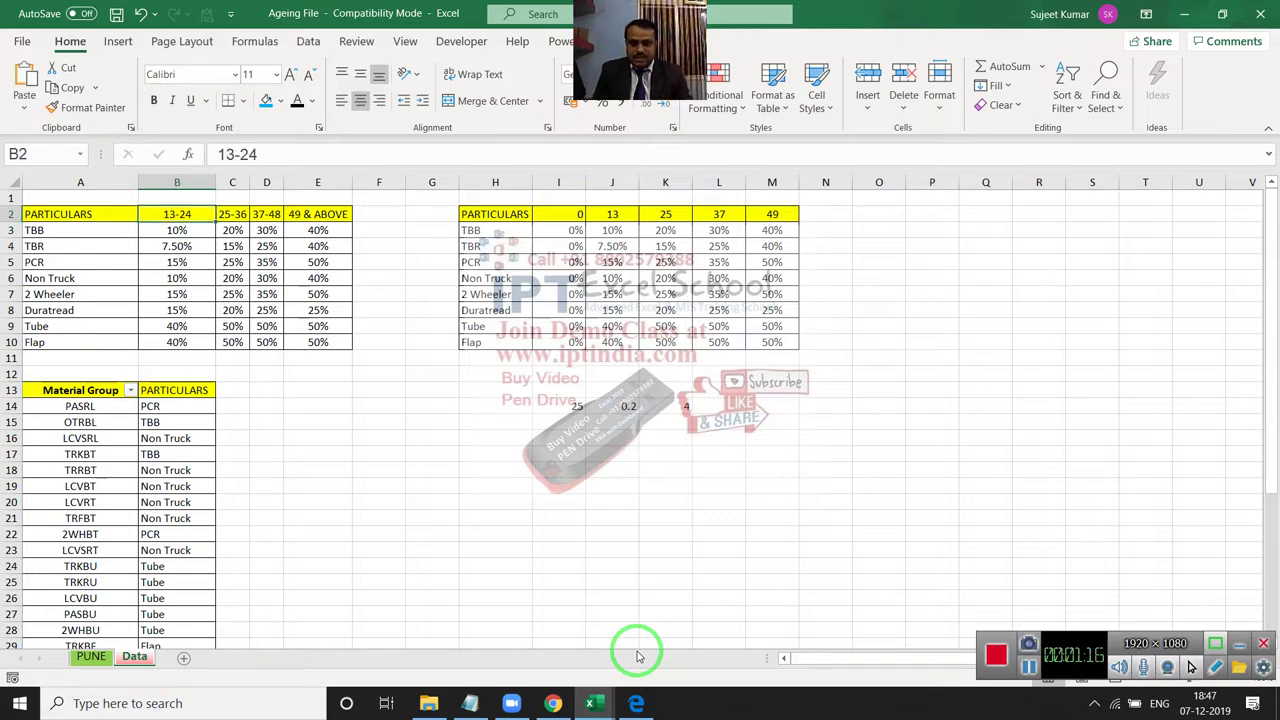
key(Right)
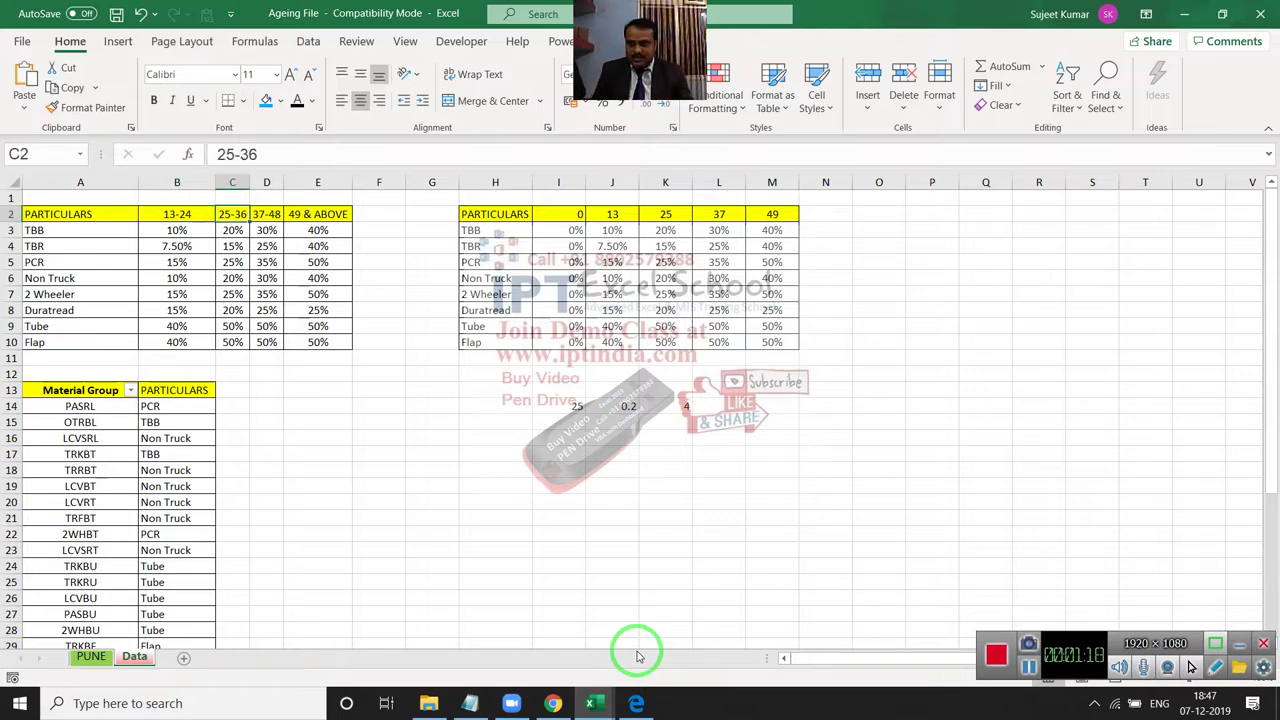
key(Down)
key(shift+Down)
key(shift+Down)
key(shift+Down)
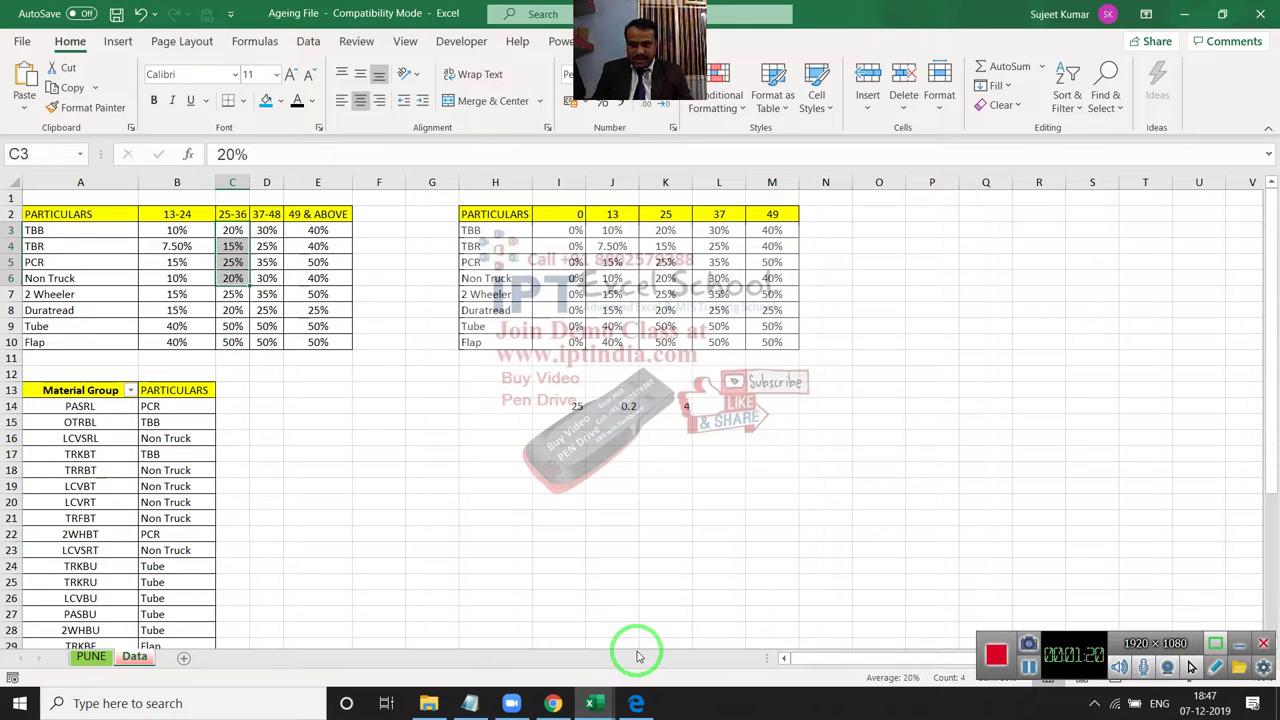
key(Right)
key(Up)
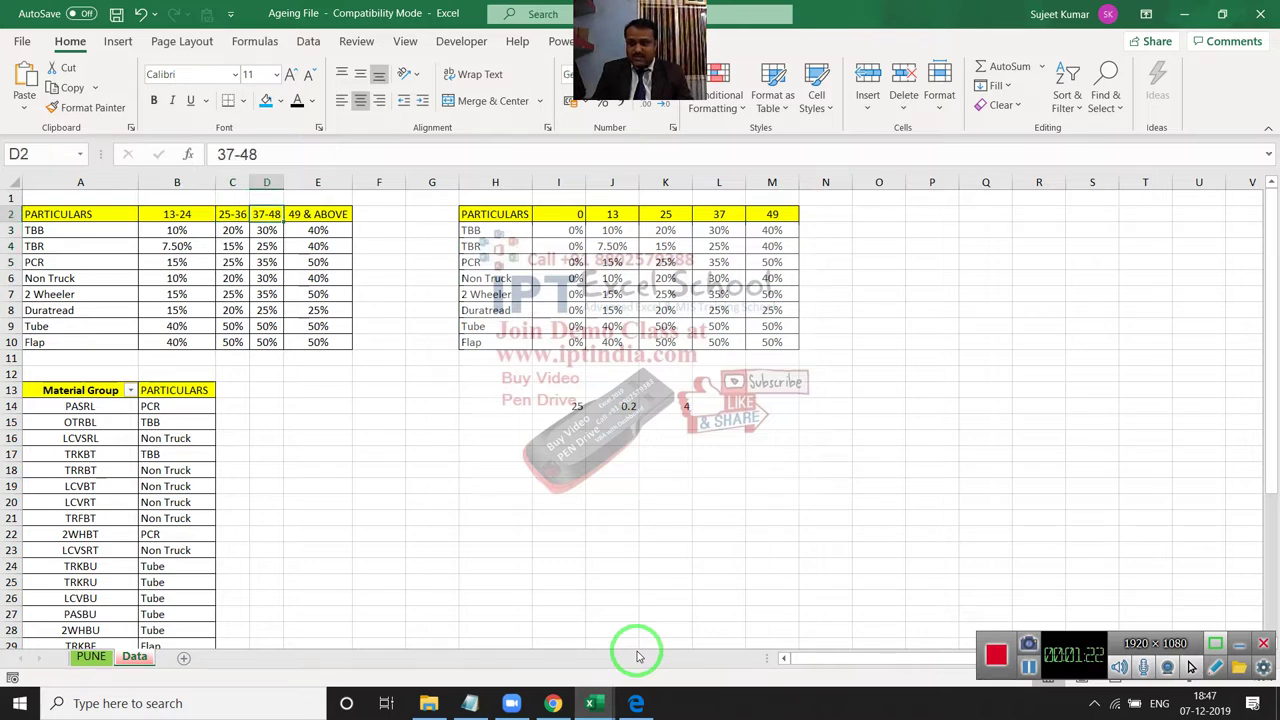
key(Down)
key(Down)
key(Down)
key(Up)
key(Up)
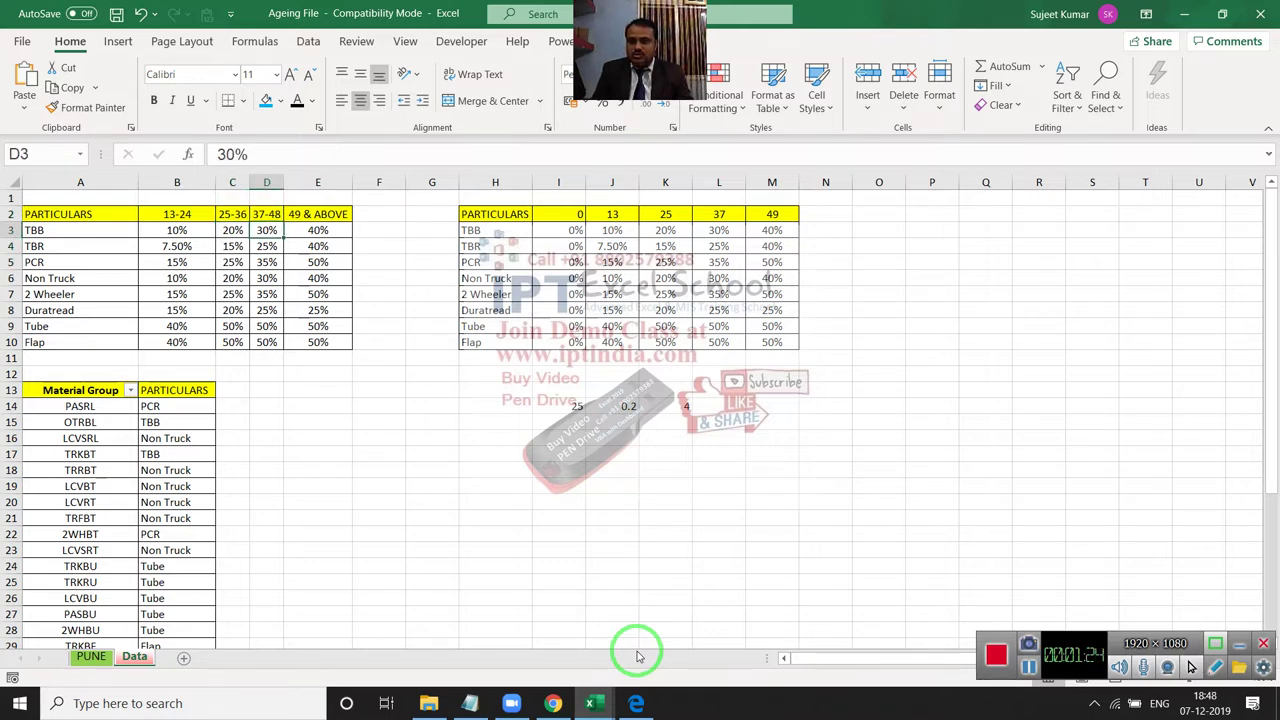
key(Up)
key(Right)
key(Down)
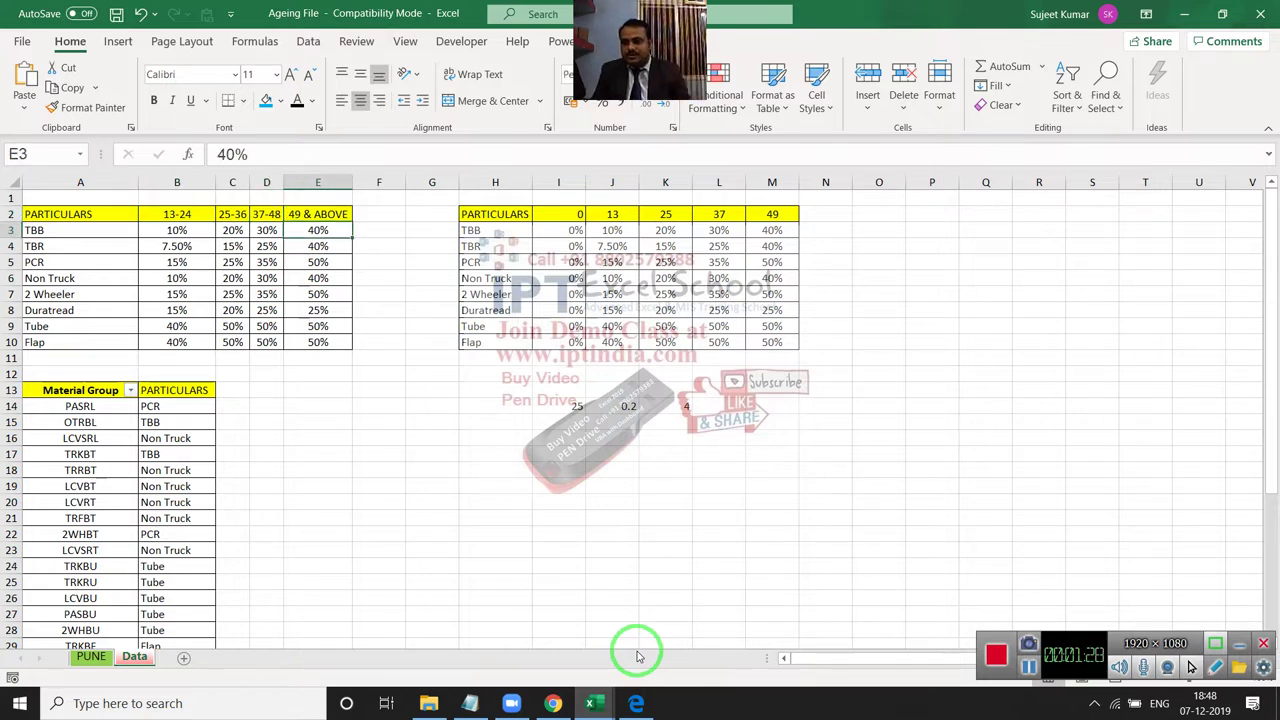
key(shift+Down)
key(shift+Down)
key(shift+Down)
key(shift+Down)
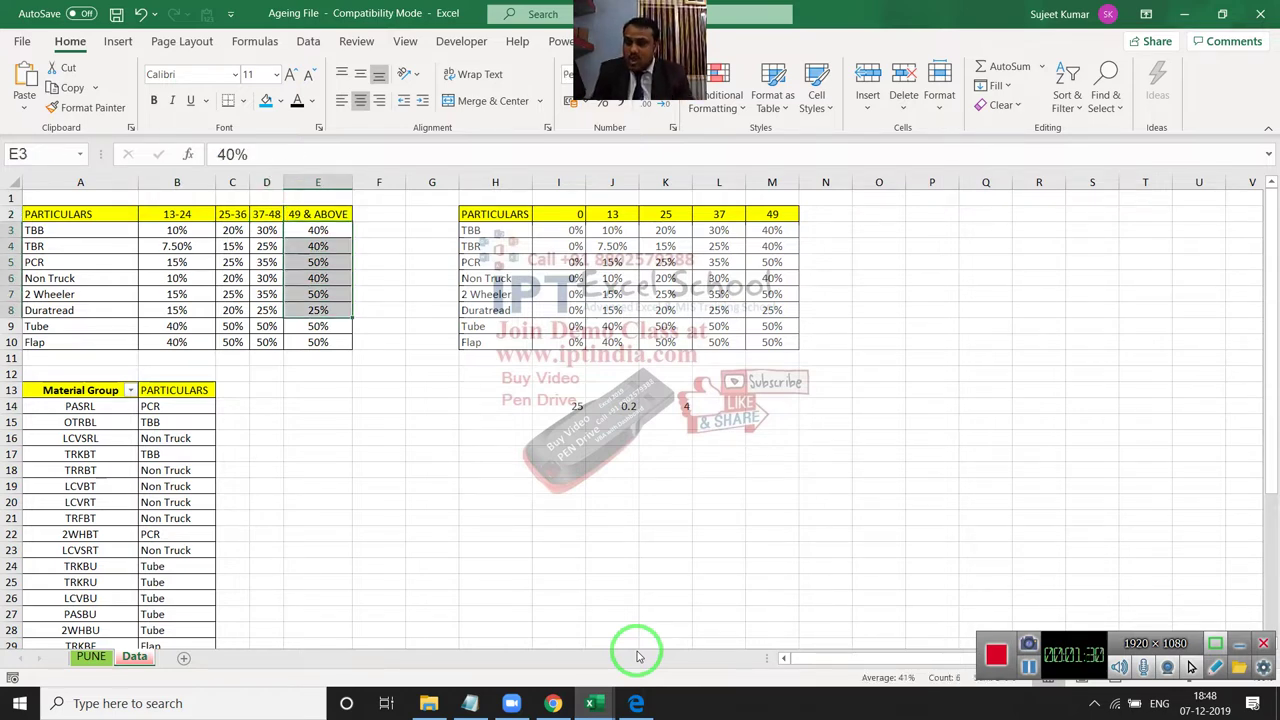
key(Left)
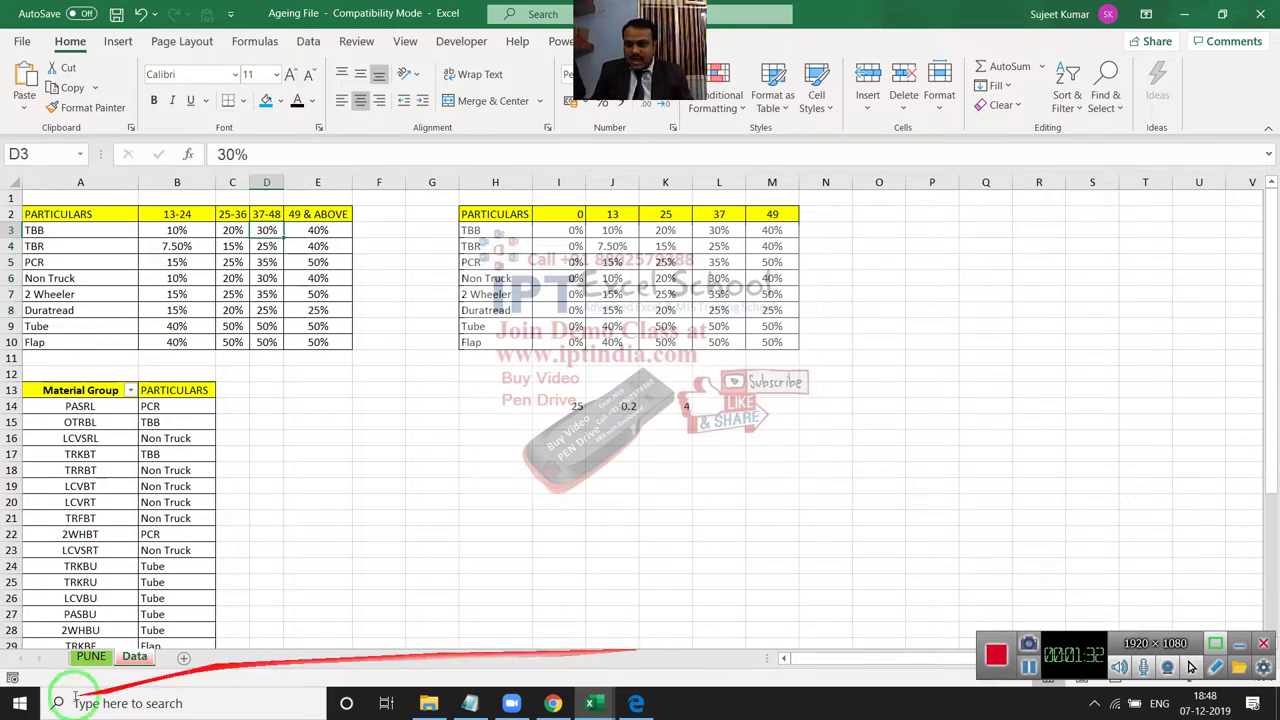
Highlight the material group entries and the first discount table A3:E10 on the Data sheet.
click(56, 402)
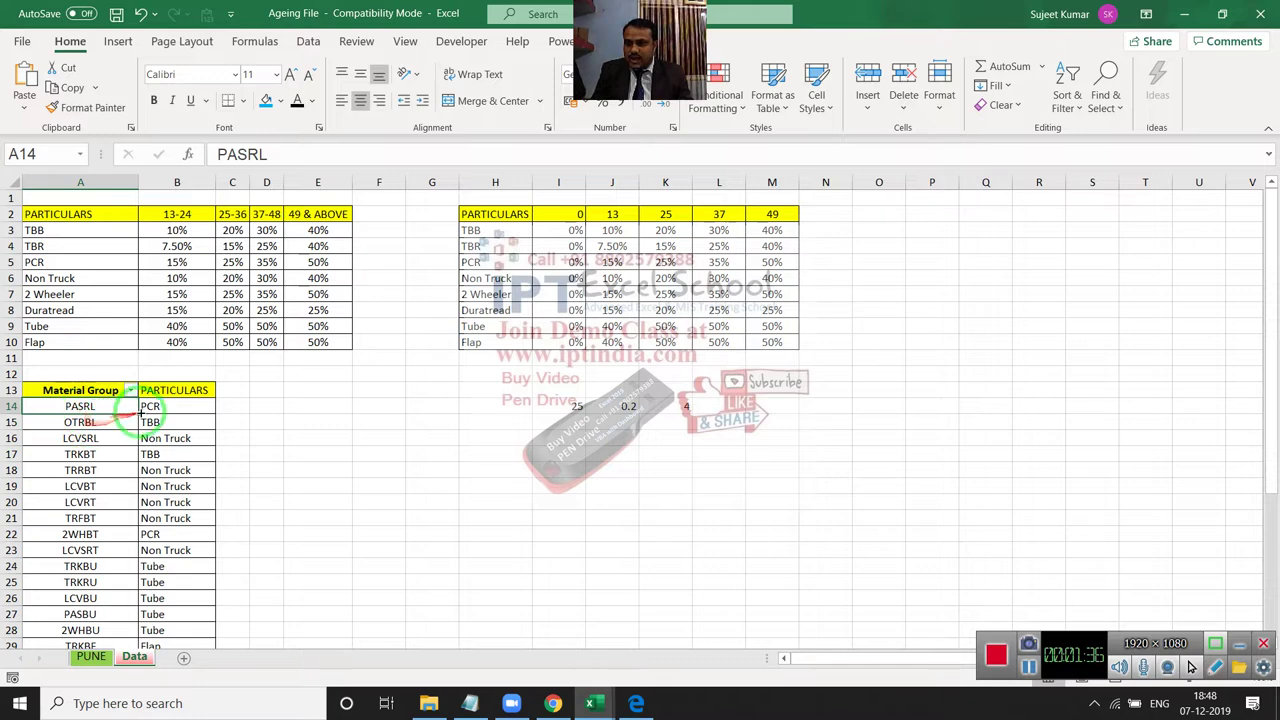
drag(155, 408, 158, 638)
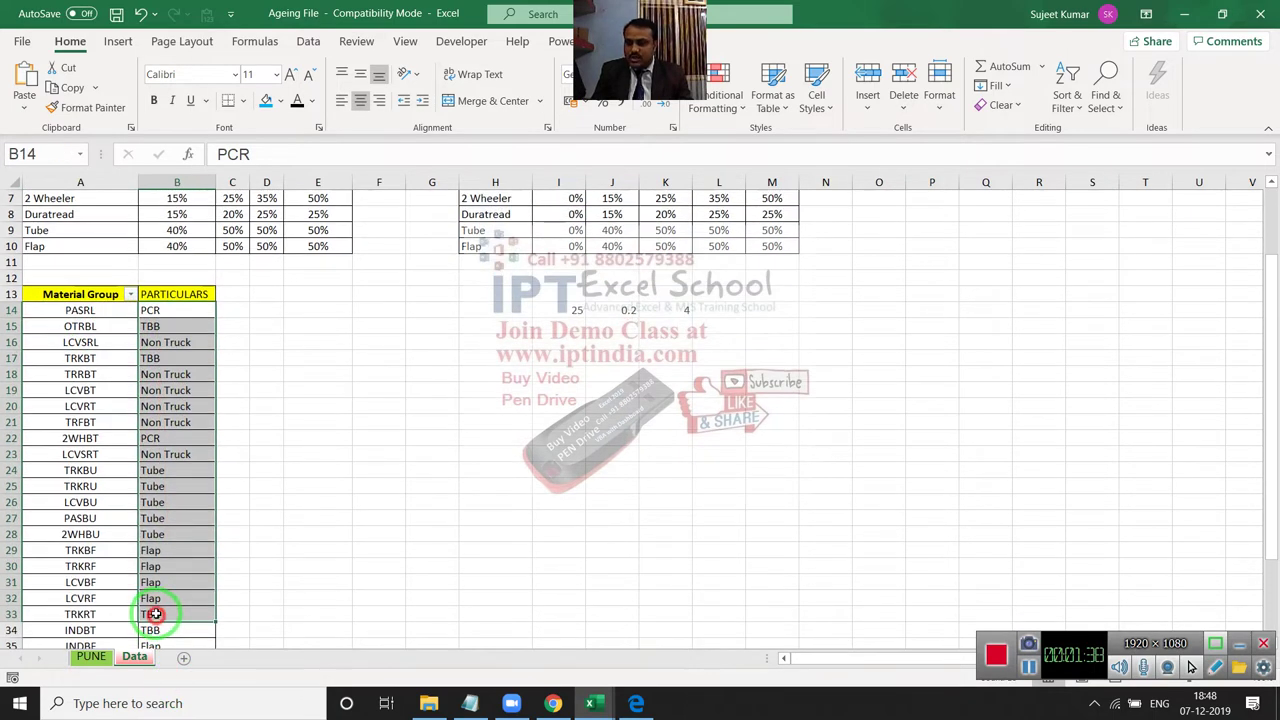
scroll(150, 600, up, 2)
click(71, 234)
drag(71, 234, 311, 342)
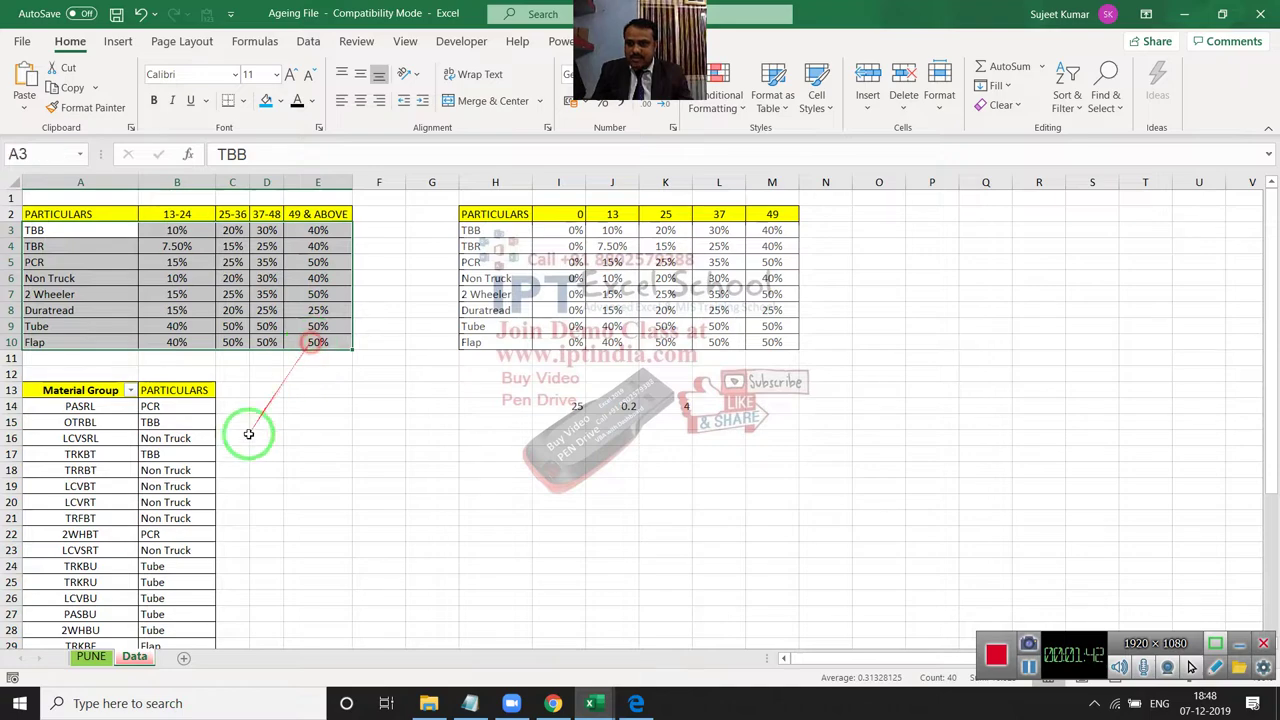
scroll(251, 440, down, 2)
Highlight the PARTICULARS entries B14:B20, then return to the PUNE sheet.
click(183, 322)
mouse_move(183, 322)
mouse_down()
mouse_move(198, 586)
mouse_move(232, 238)
mouse_up()
scroll(171, 308, up, 4)
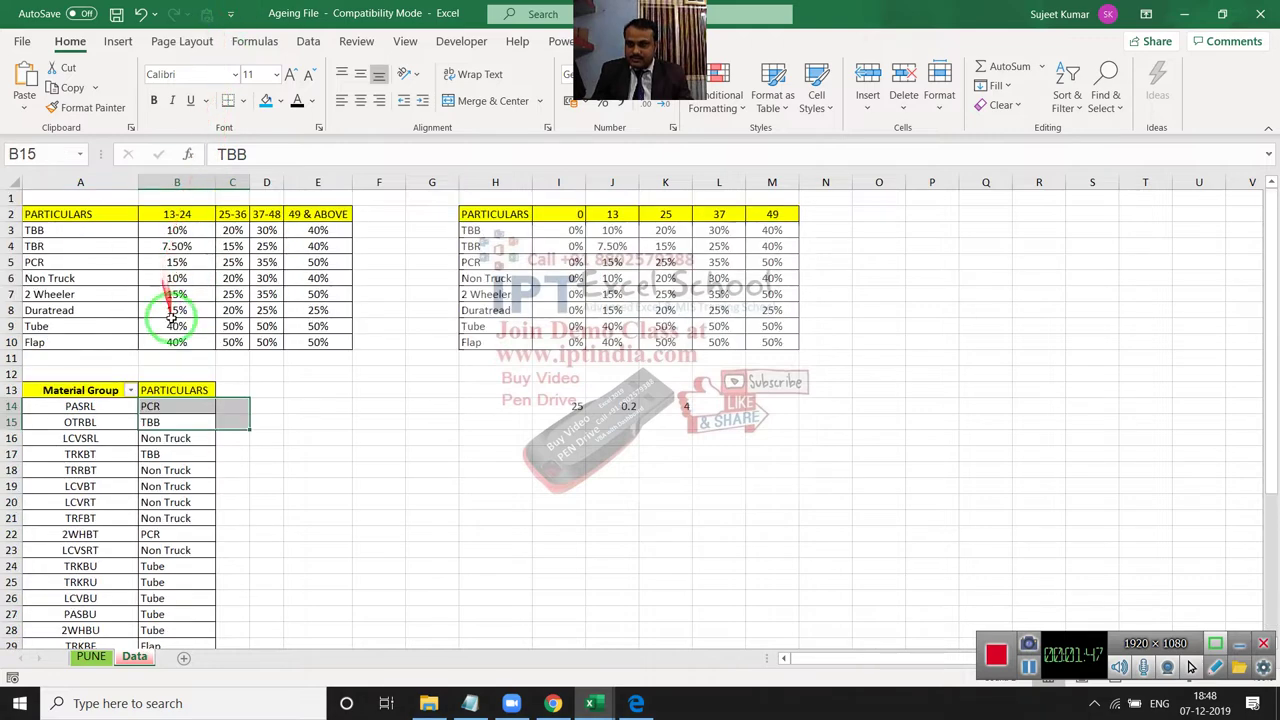
click(242, 466)
drag(158, 406, 167, 502)
scroll(171, 491, down, 3)
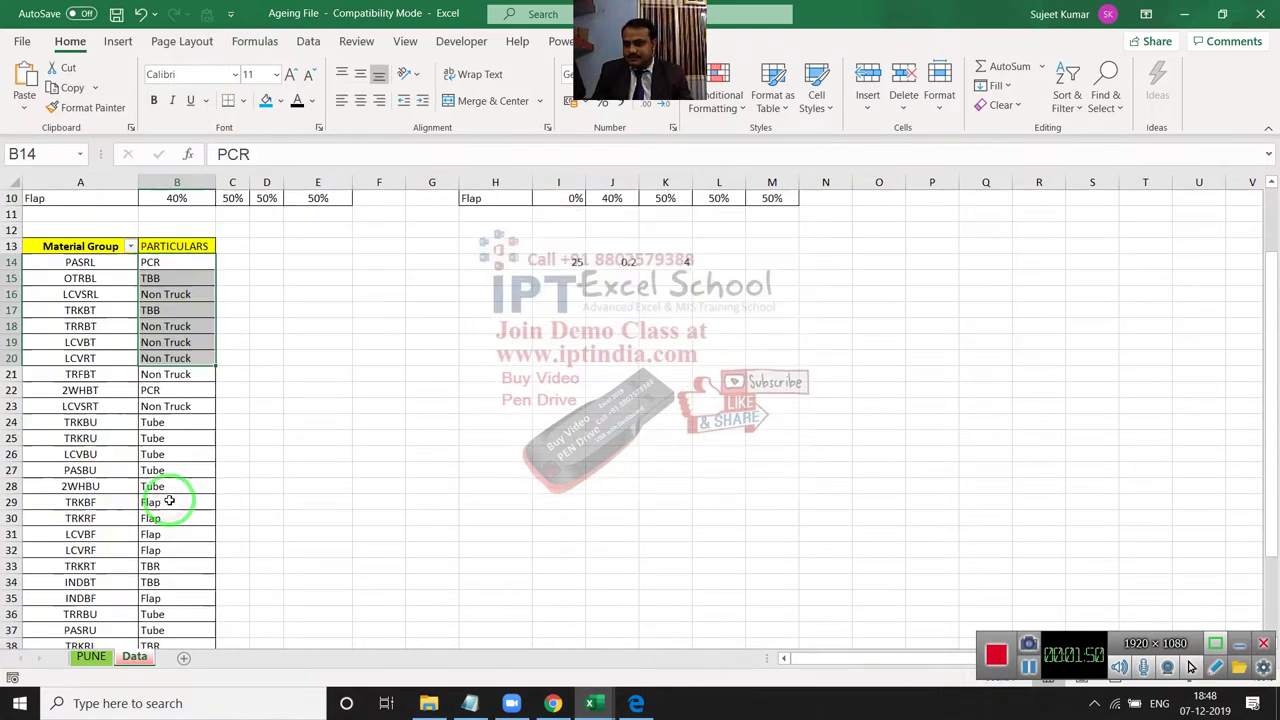
scroll(171, 491, down, 2)
scroll(168, 478, up, 5)
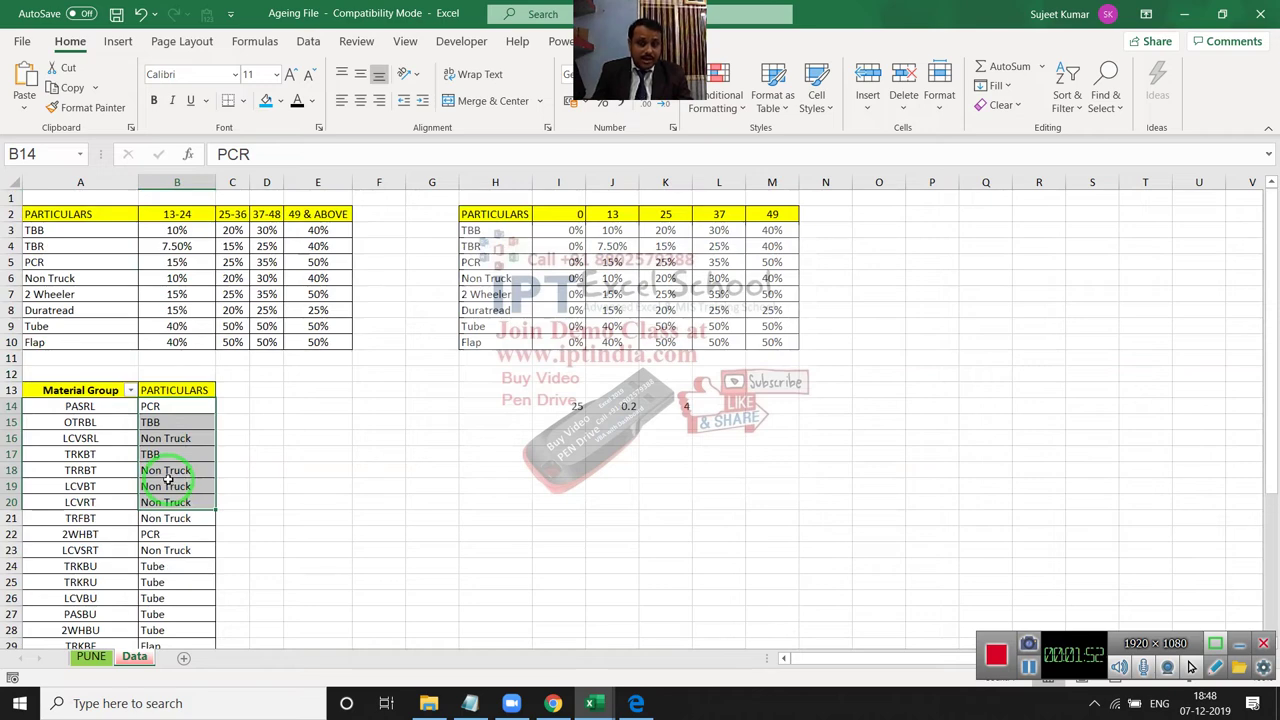
click(120, 262)
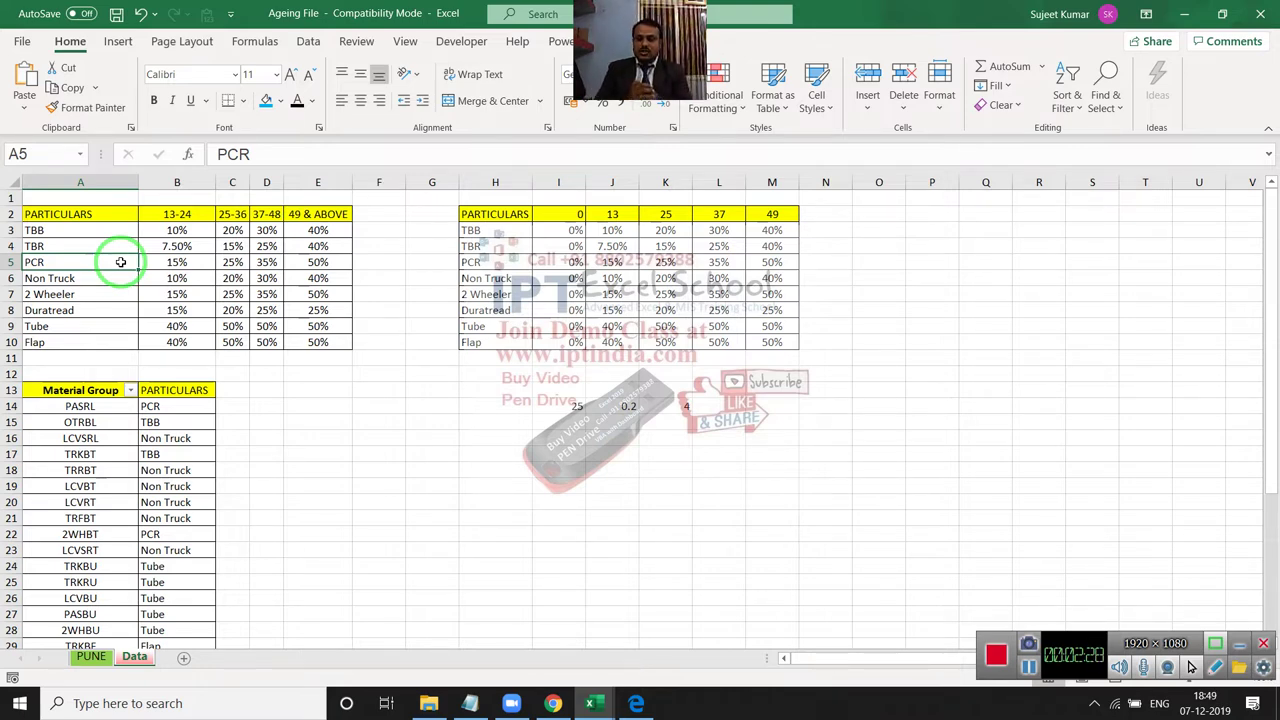
click(89, 658)
Inspect the formulas in F2 and F3, then delete the 50% VLOOKUP formula from F2.
click(500, 246)
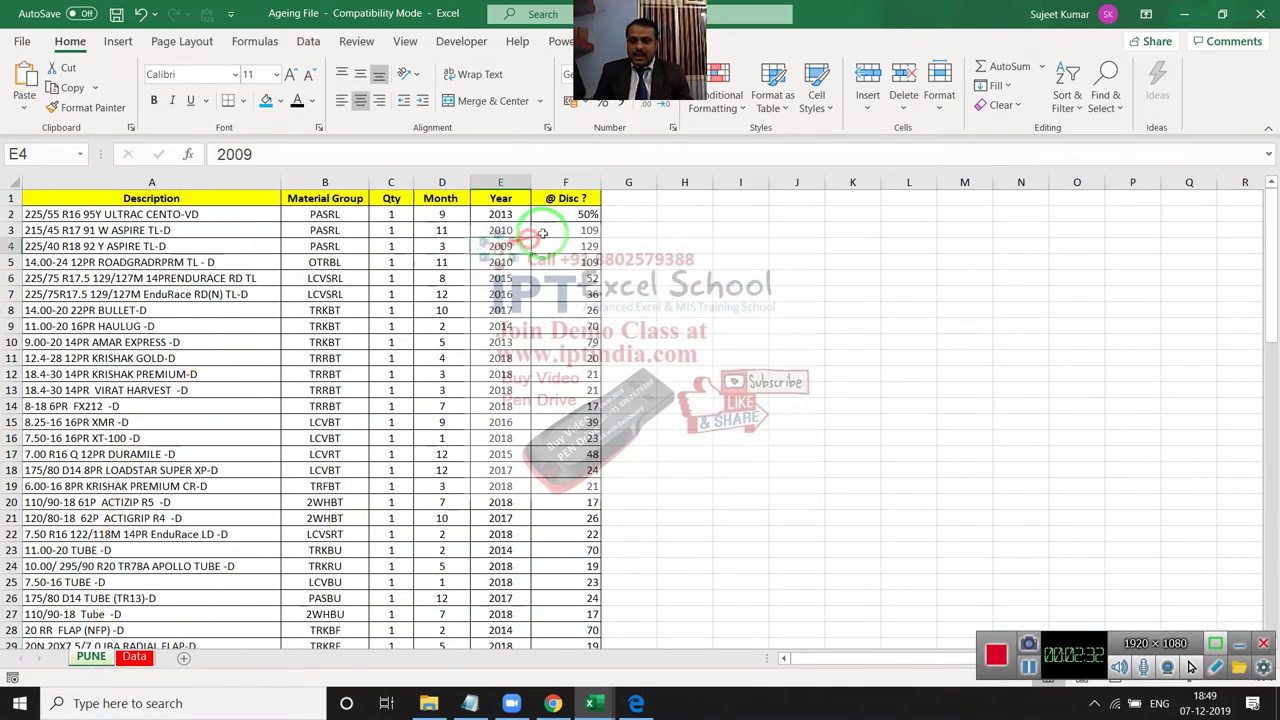
click(554, 229)
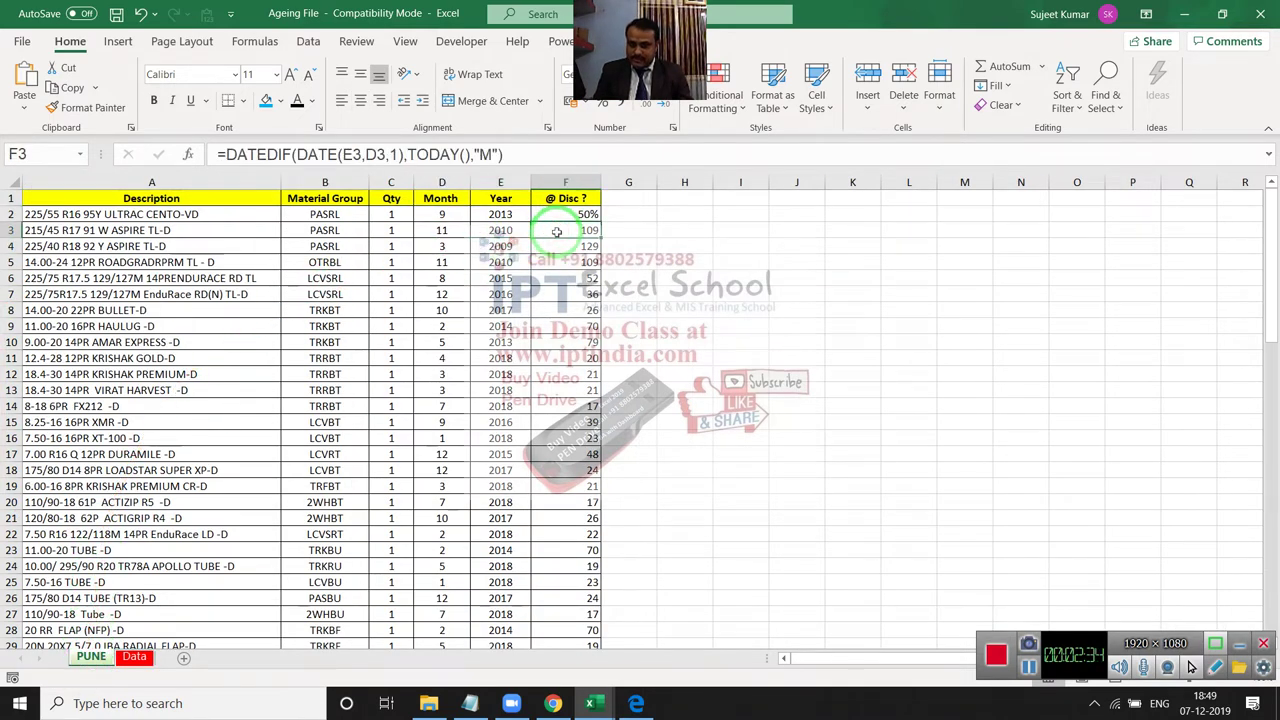
click(556, 220)
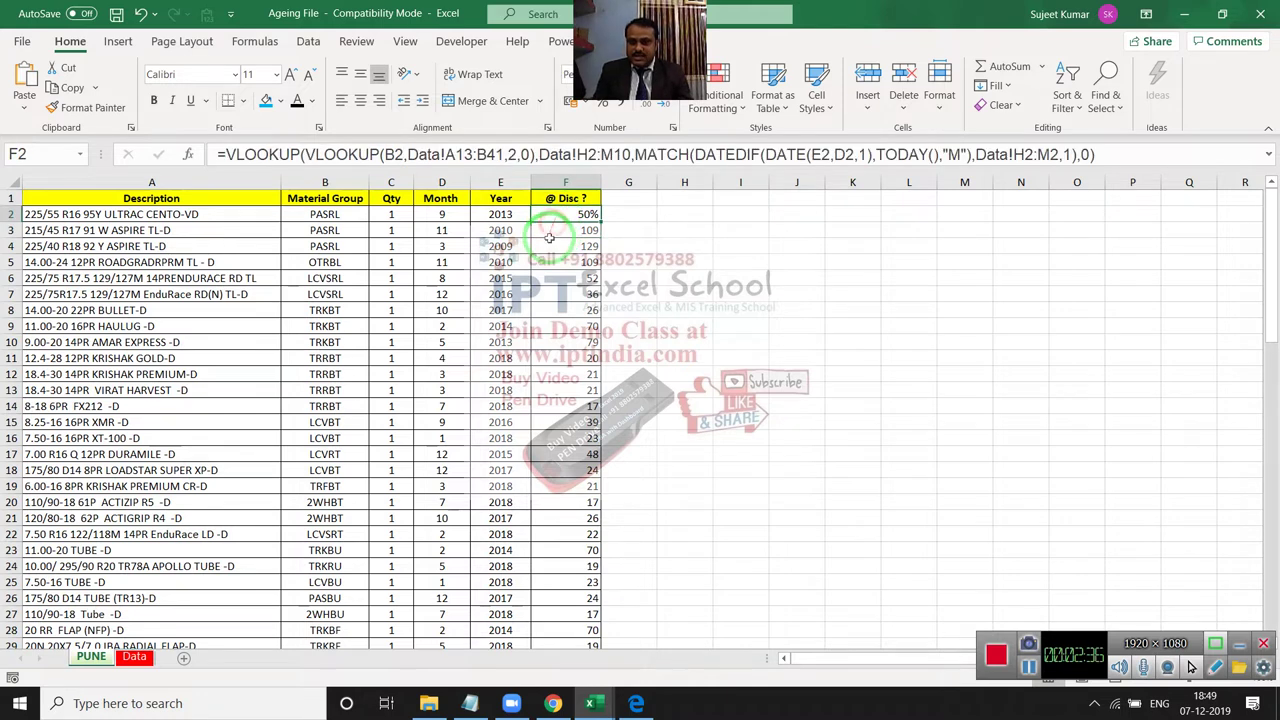
key(Down)
key(Down)
click(556, 220)
key(Delete)
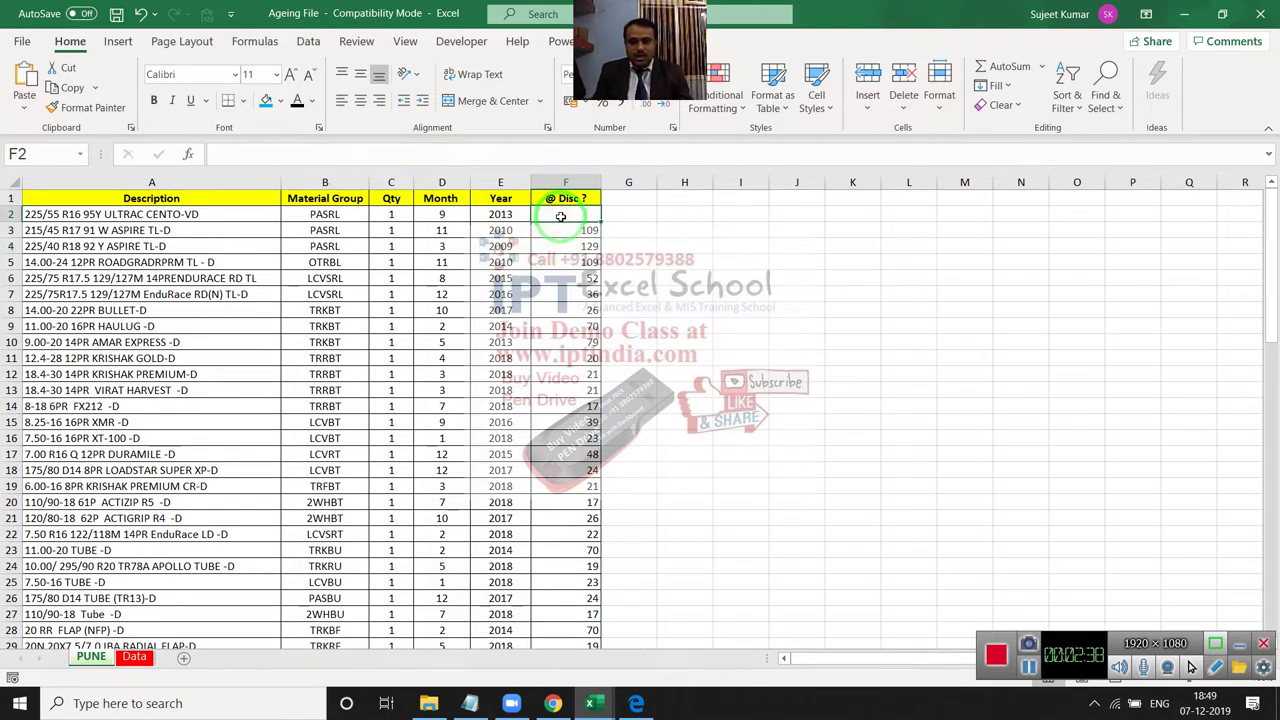
click(134, 658)
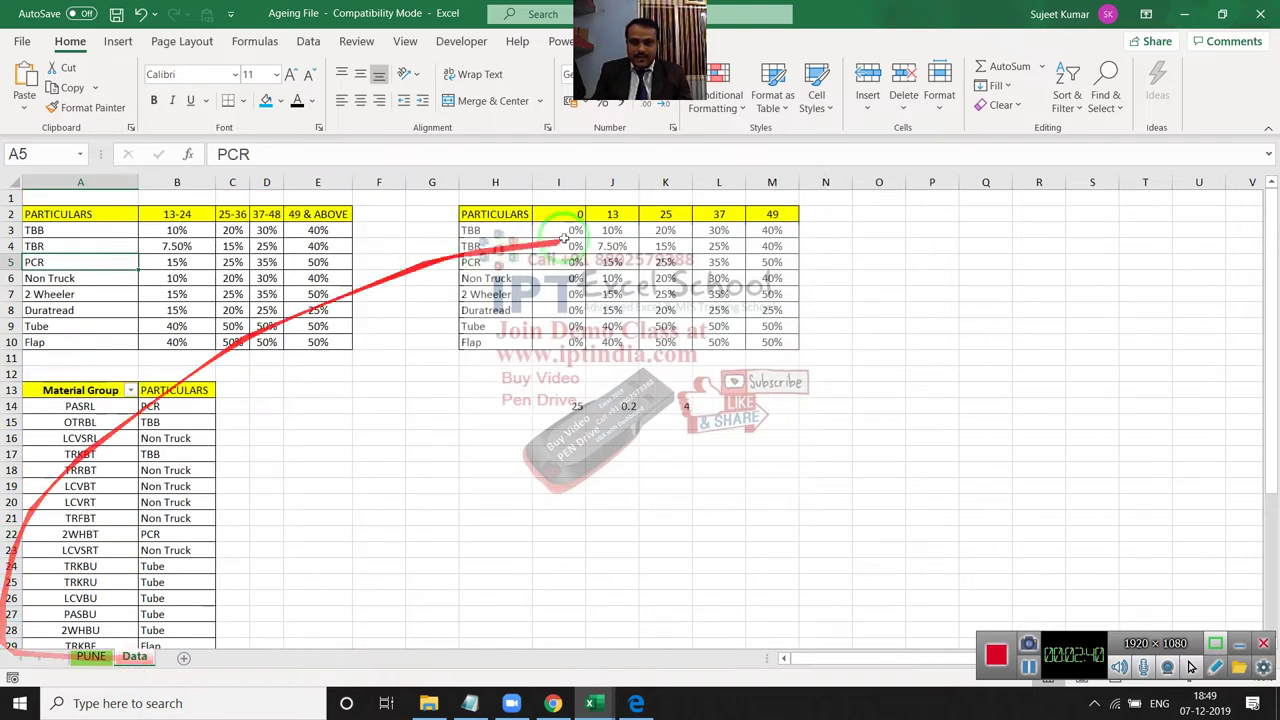
drag(470, 374, 714, 443)
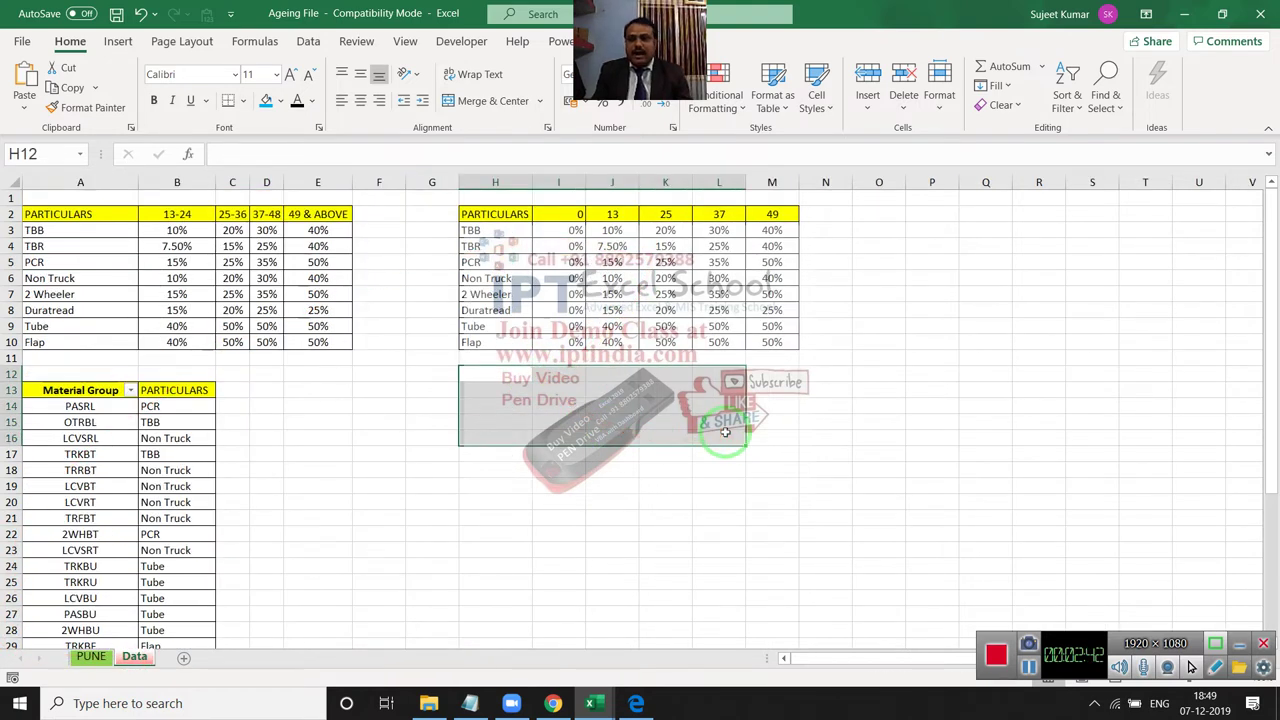
drag(60, 228, 335, 334)
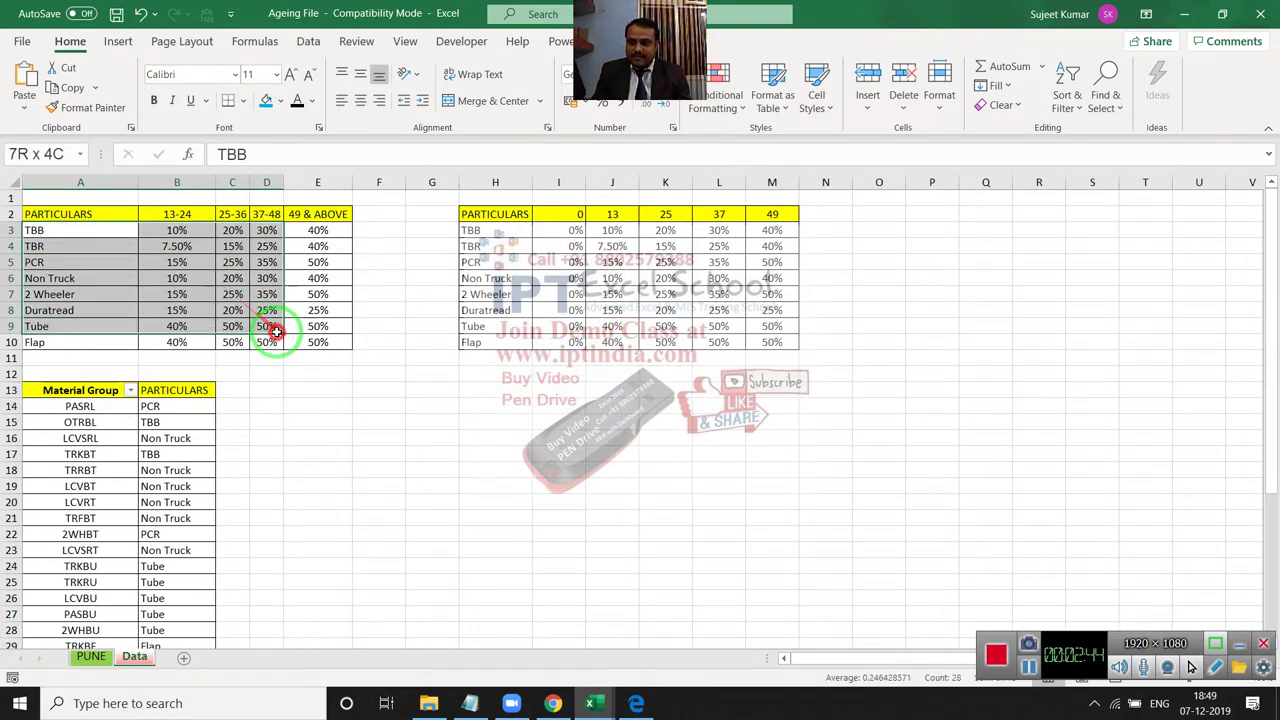
click(502, 242)
drag(502, 242, 775, 342)
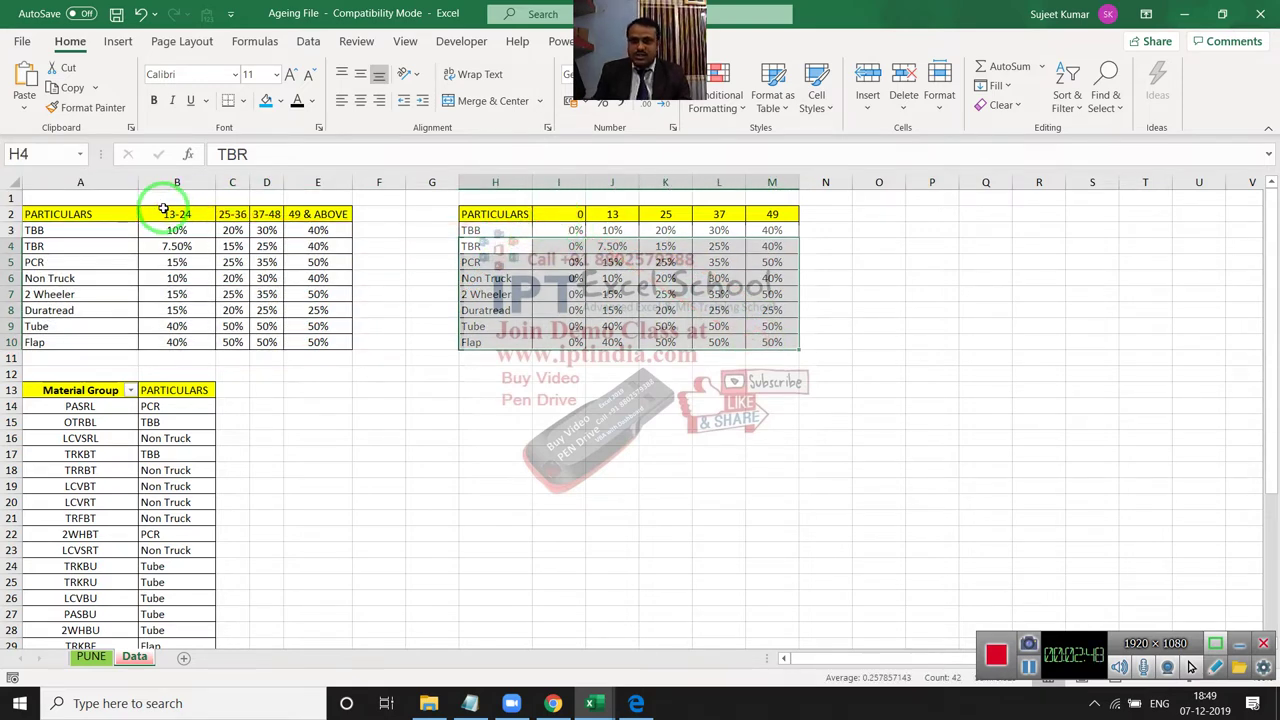
drag(555, 214, 560, 342)
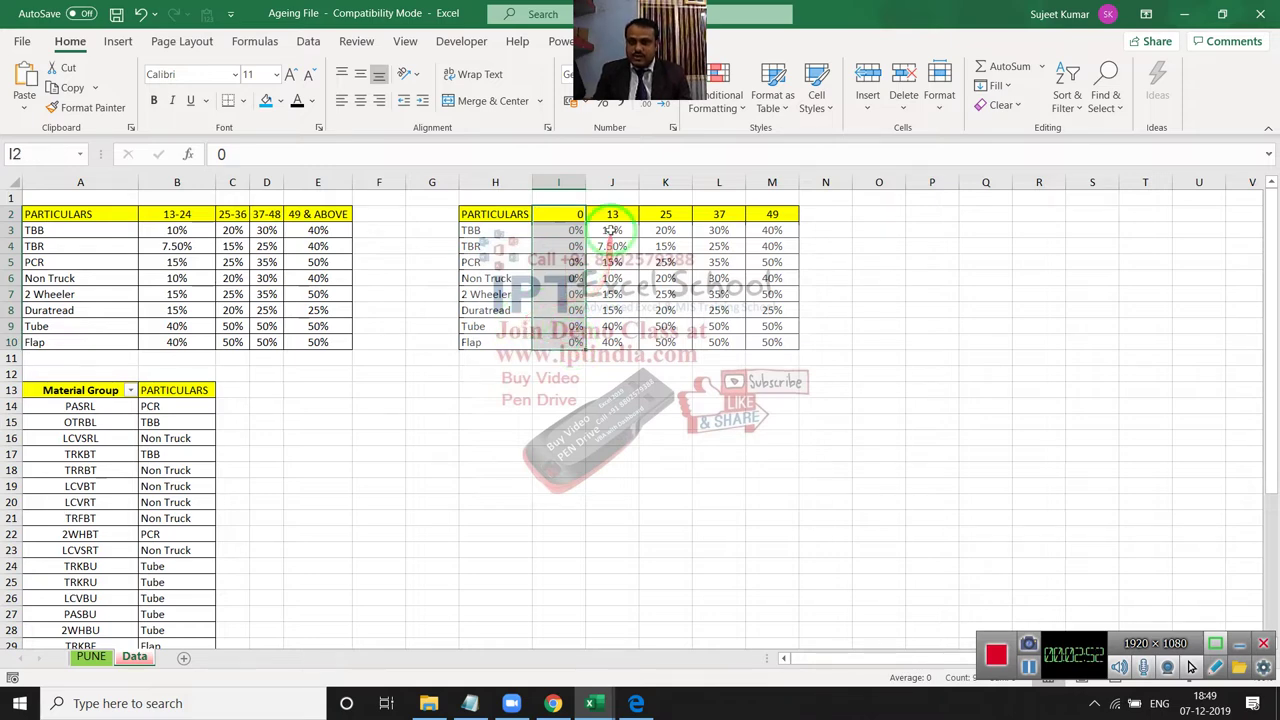
drag(612, 230, 611, 347)
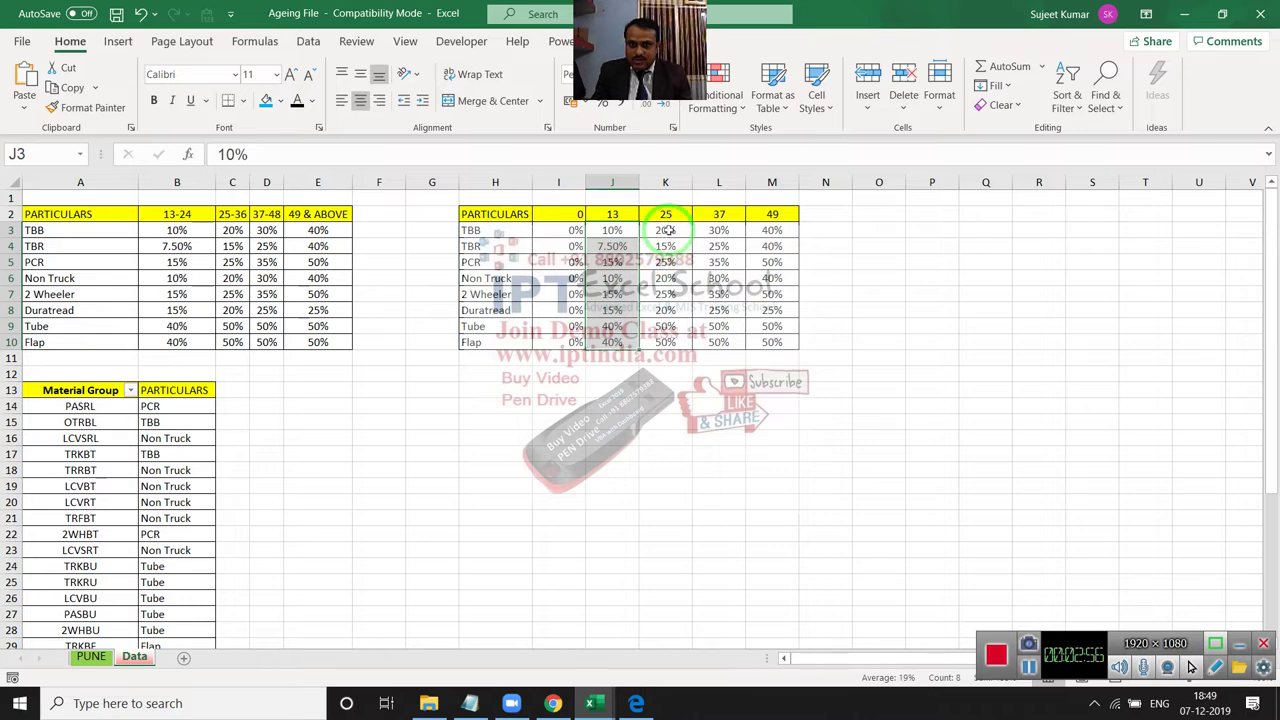
drag(667, 230, 665, 342)
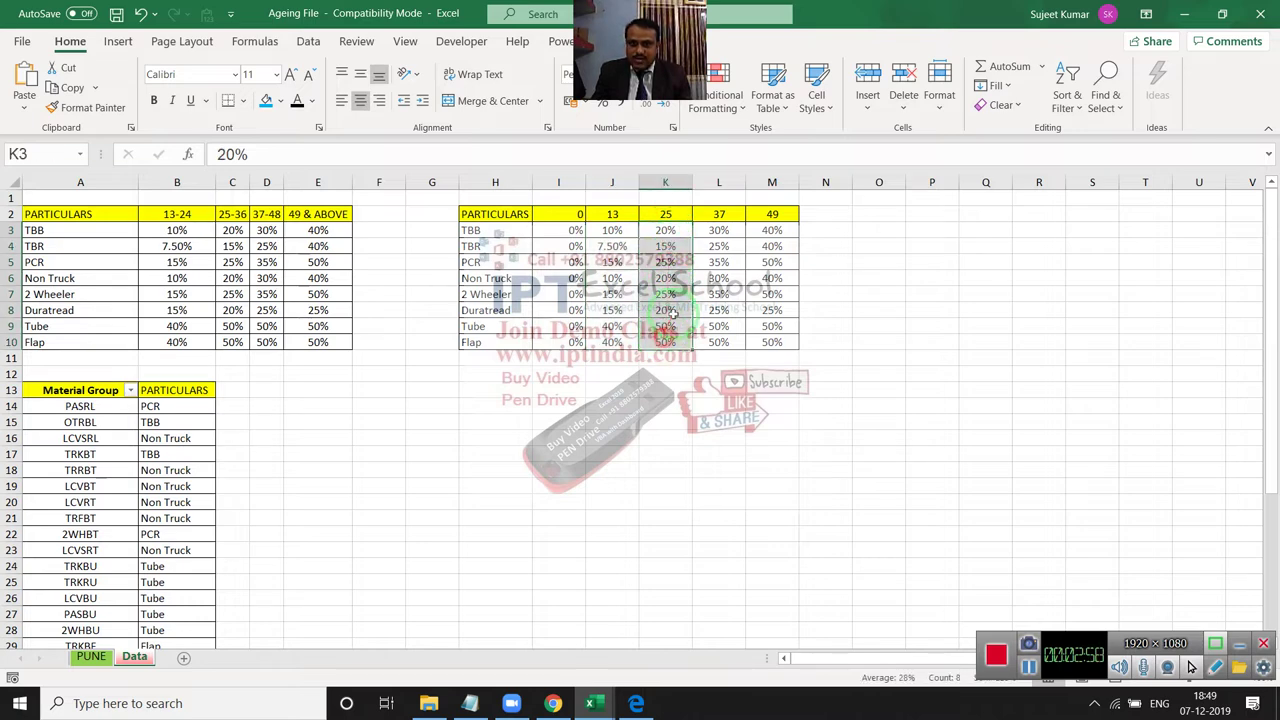
drag(718, 230, 718, 342)
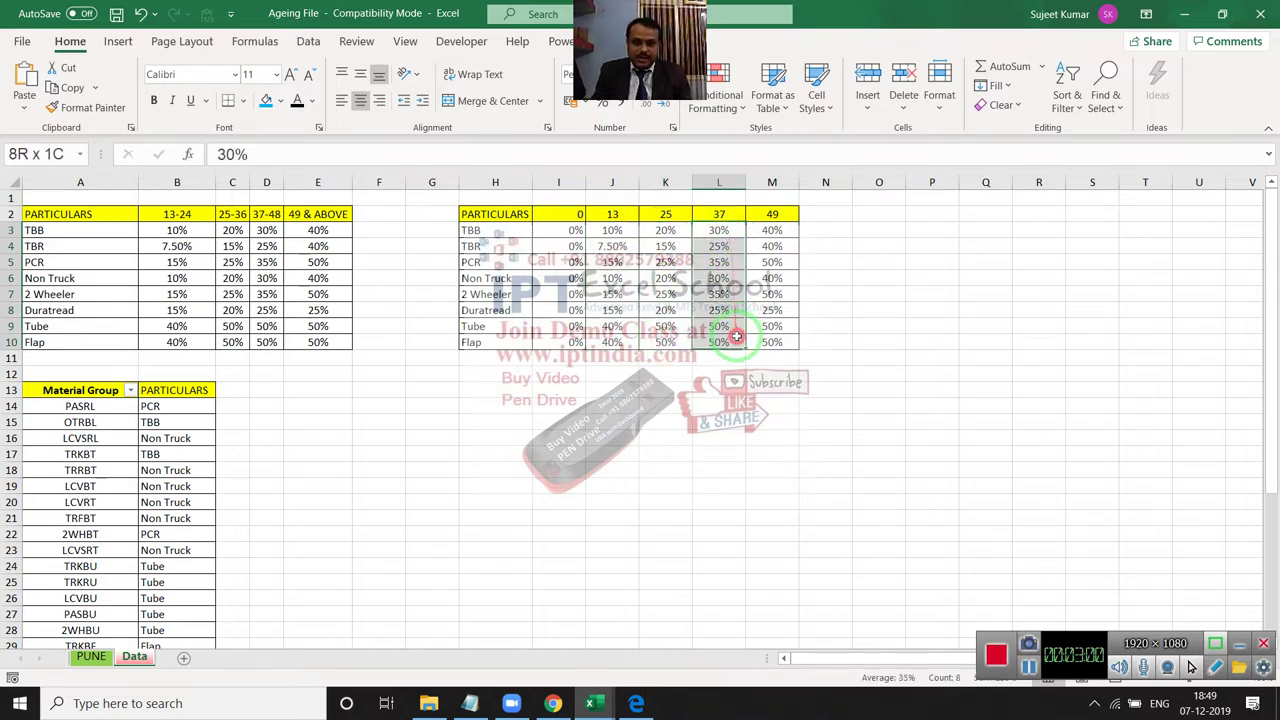
drag(772, 230, 772, 342)
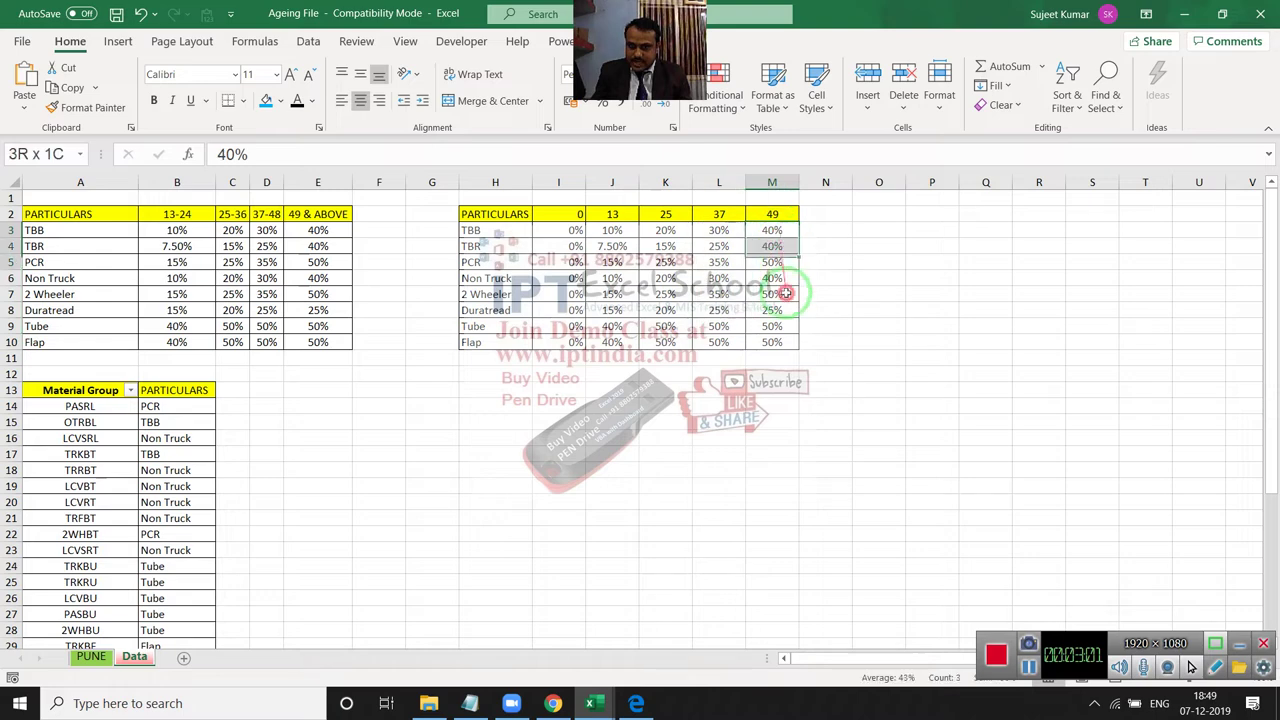
click(468, 404)
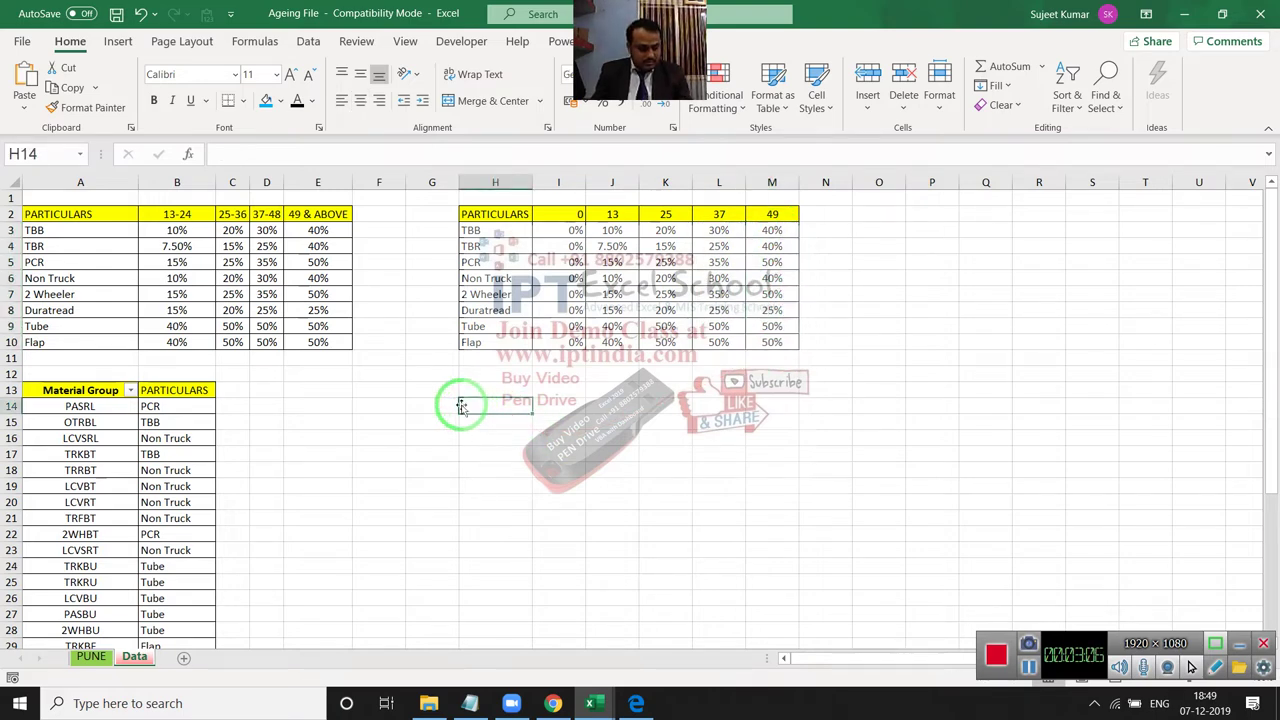
Put 14 in H14 and enter =MATCH(H14,H2:M2,1) in I14 as a slab-position test.
text(14)
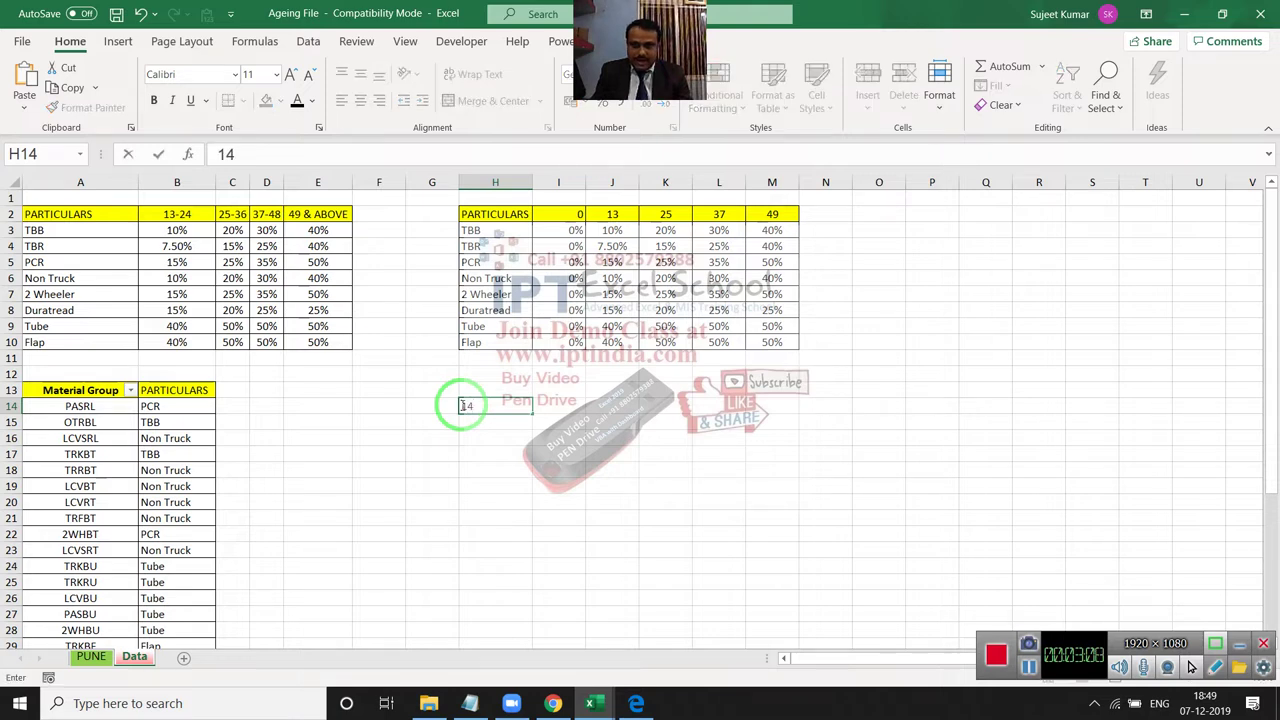
key(Tab)
text(=)
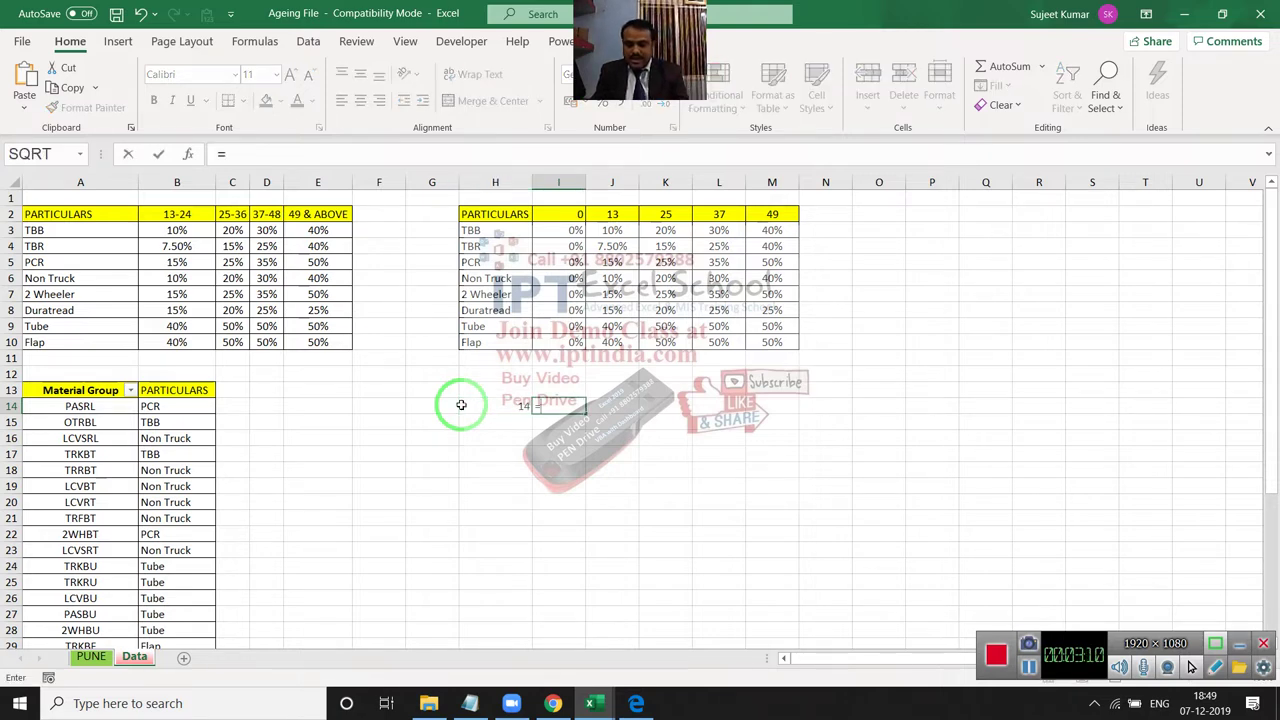
text(MAT)
key(Tab)
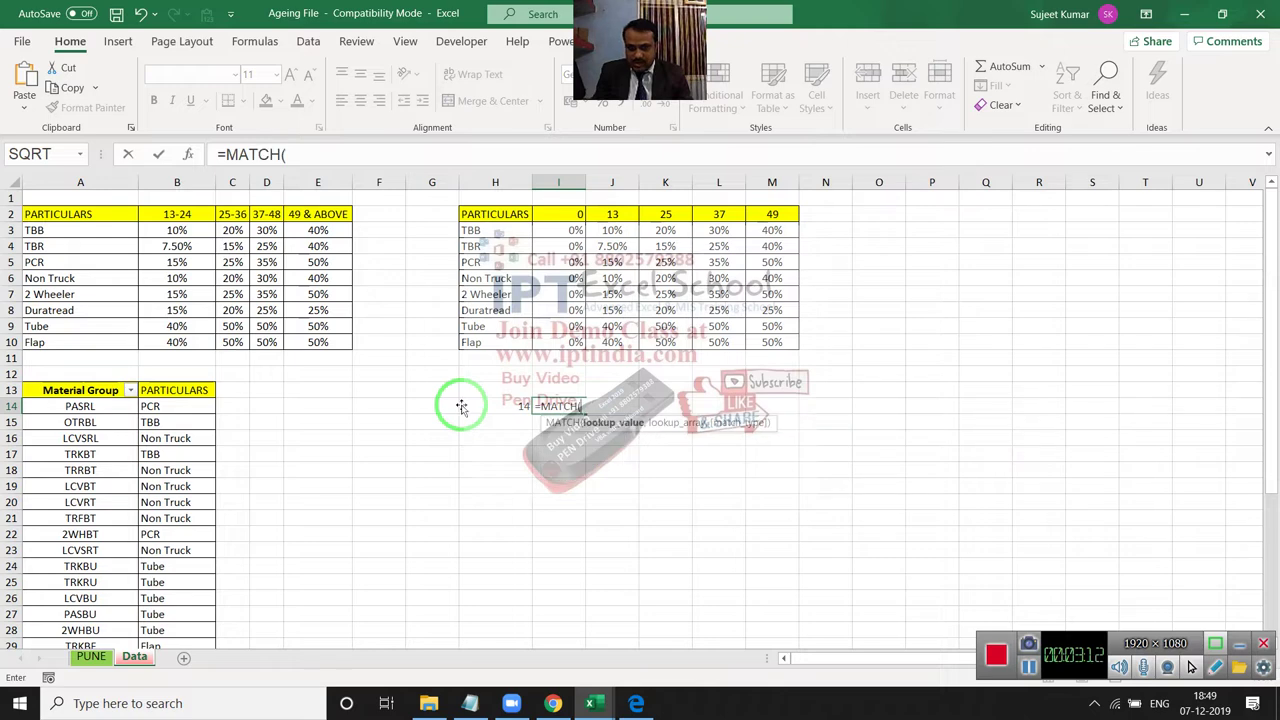
click(461, 405)
text(,)
mouse_move(447, 382)
mouse_down()
mouse_move(495, 182)
mouse_move(777, 219)
mouse_up()
text(,)
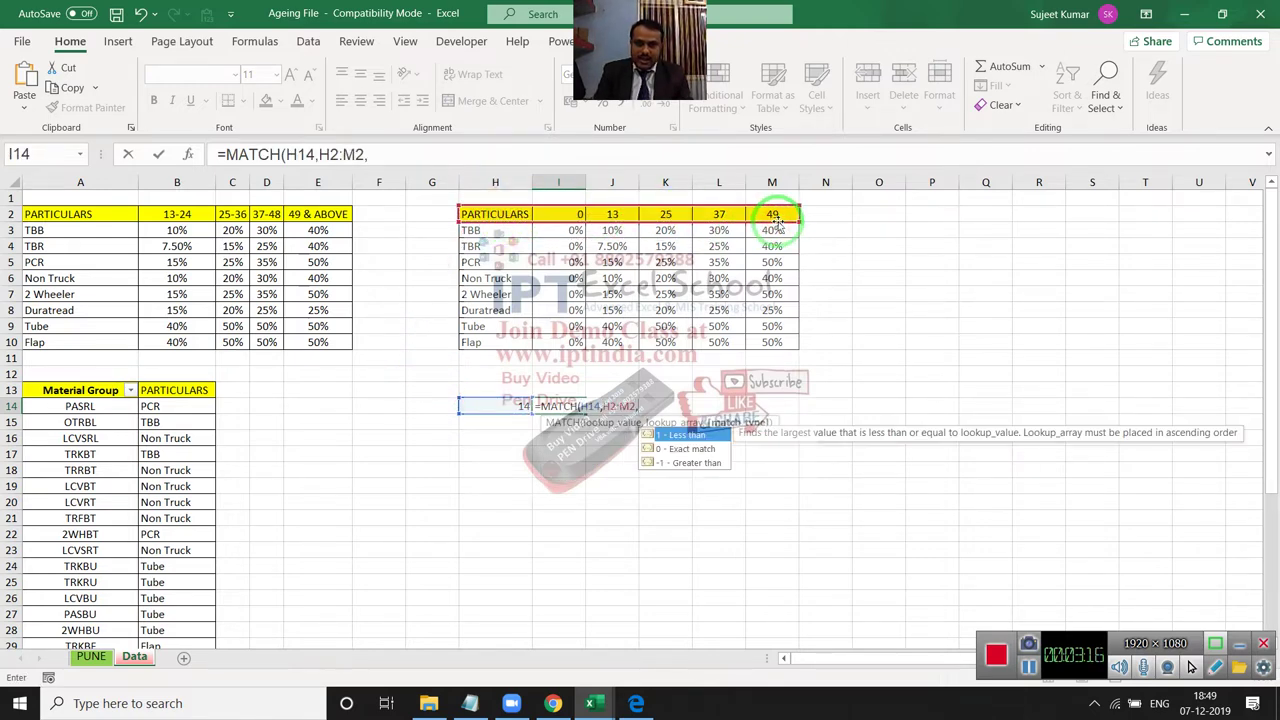
text(1)
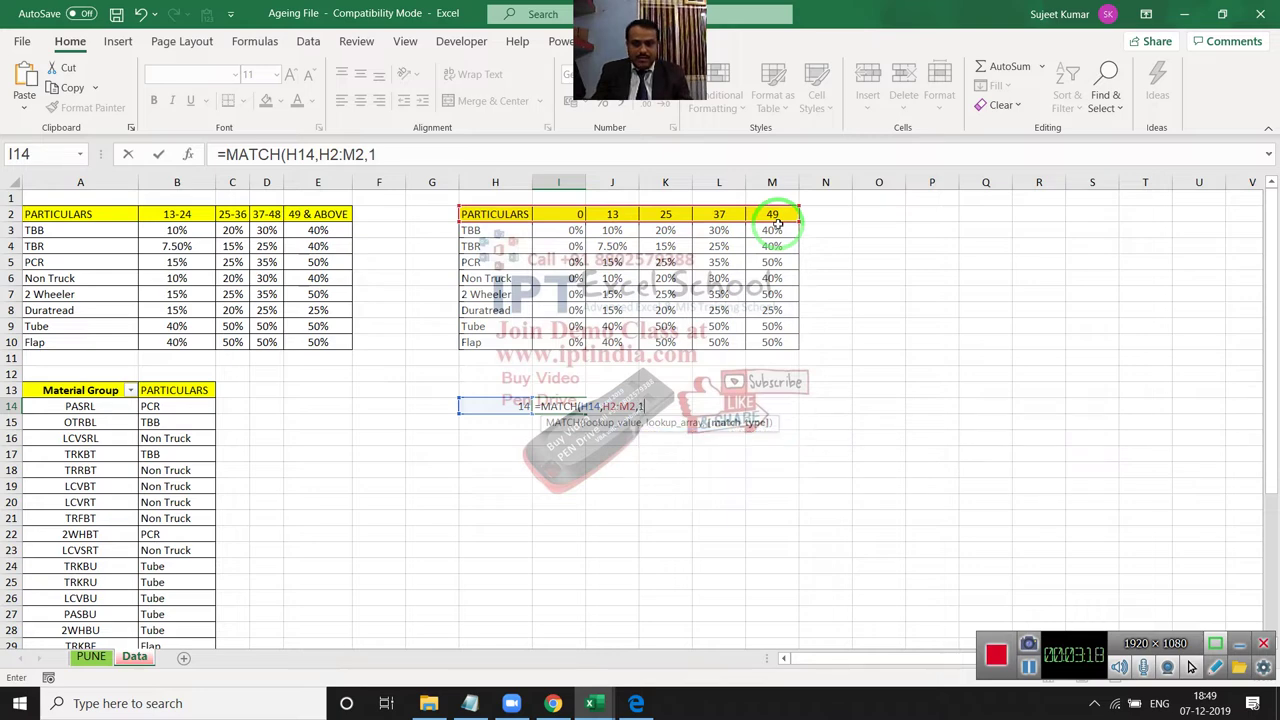
key(ctrl+Return)
Compare the MATCH result 3 against the month headers and select the test cells.
key(Up)
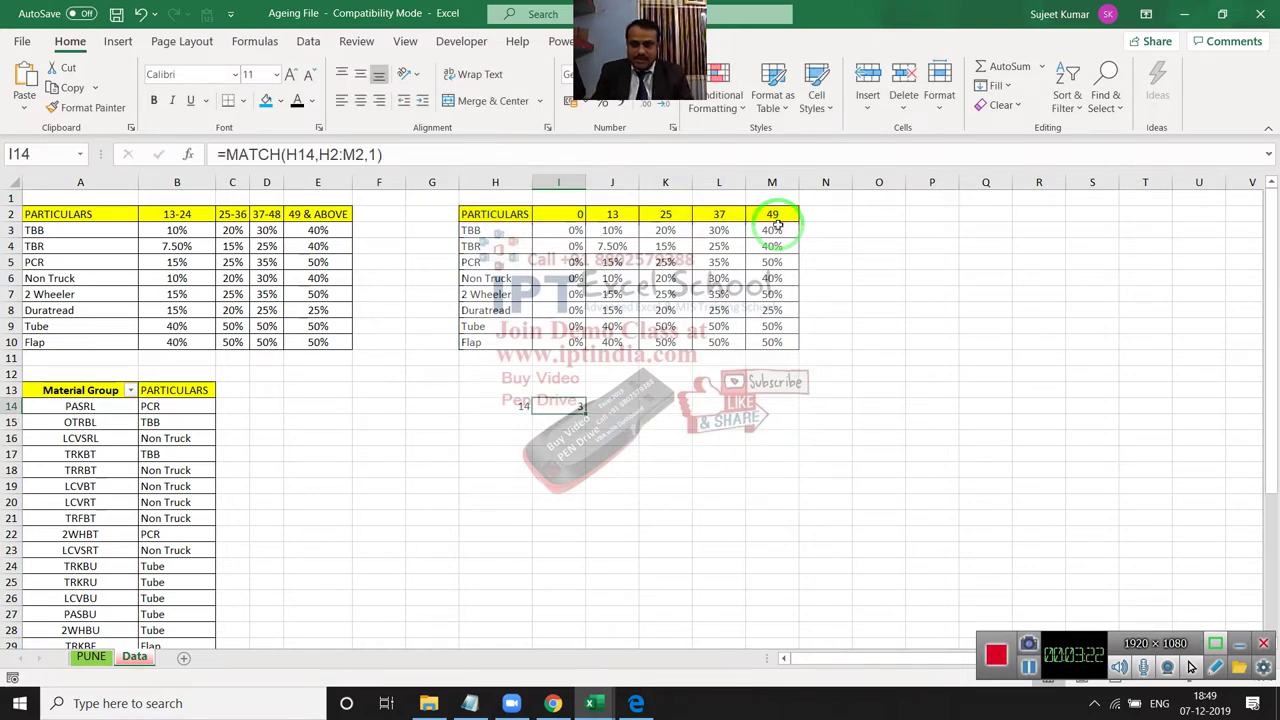
click(477, 210)
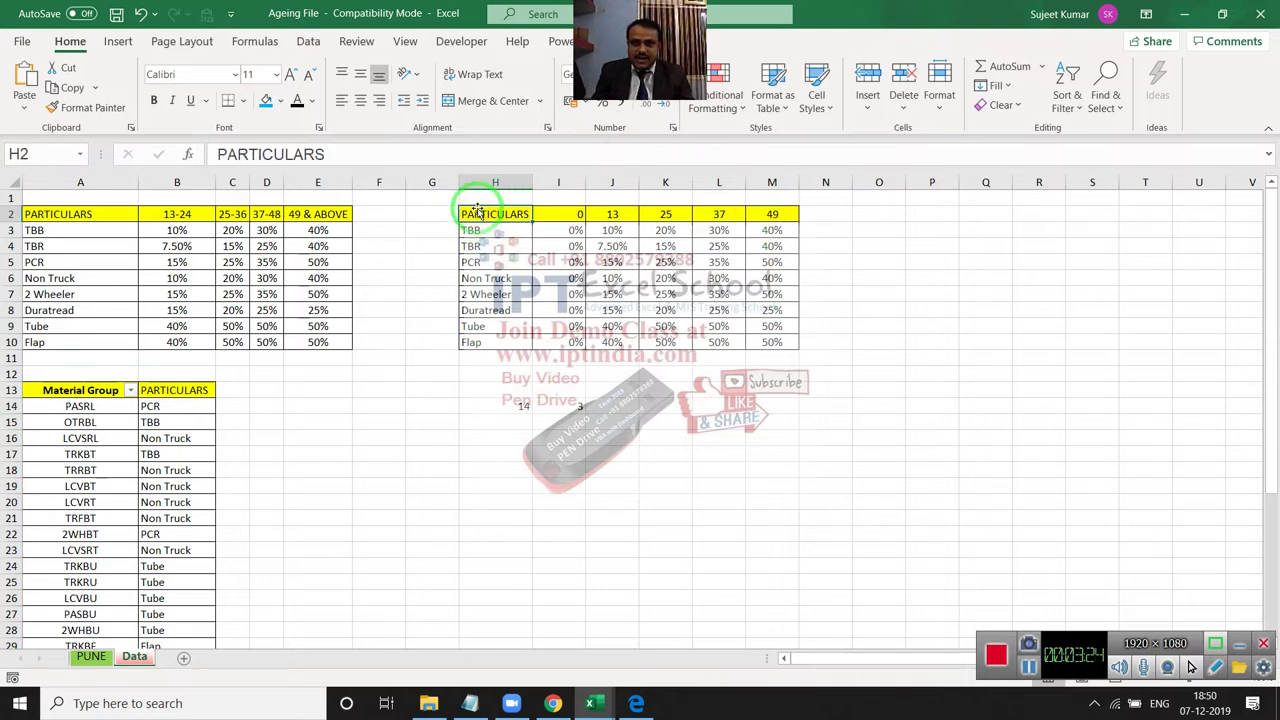
key(Right)
key(Right)
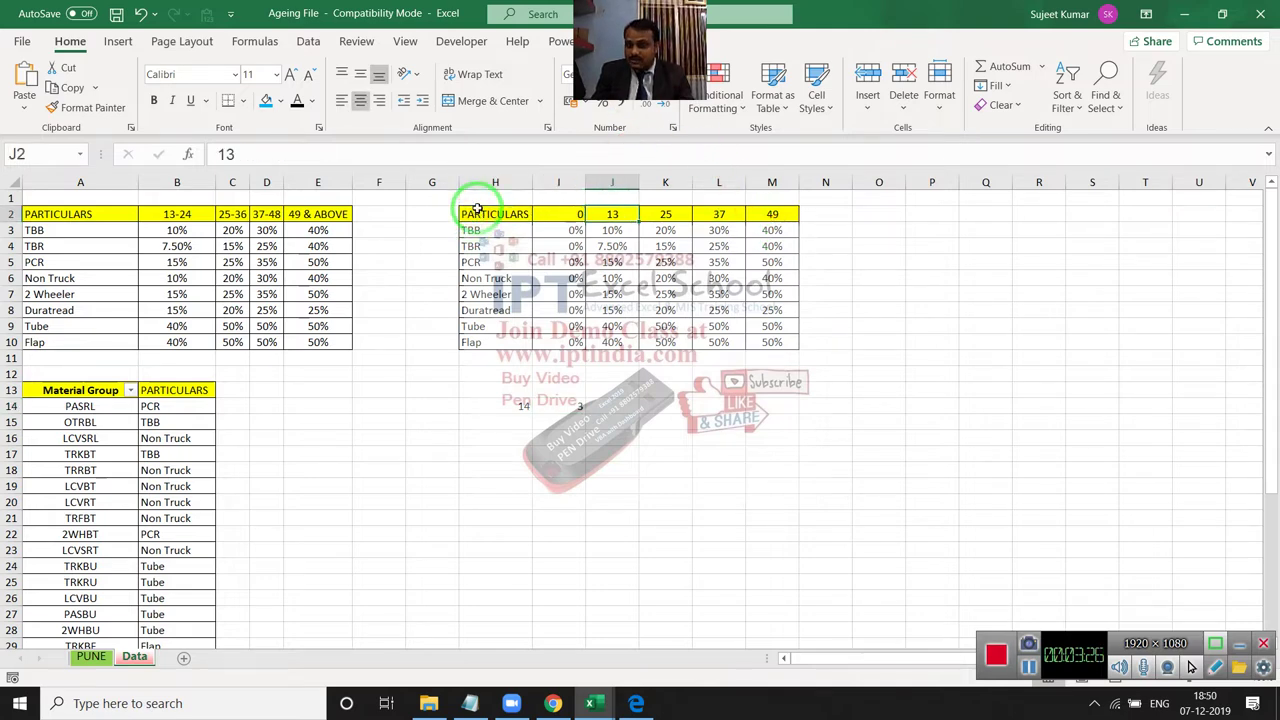
key(shift+Down)
key(shift+Down)
key(shift+Down)
key(shift+Down)
key(shift+Down)
key(shift+Down)
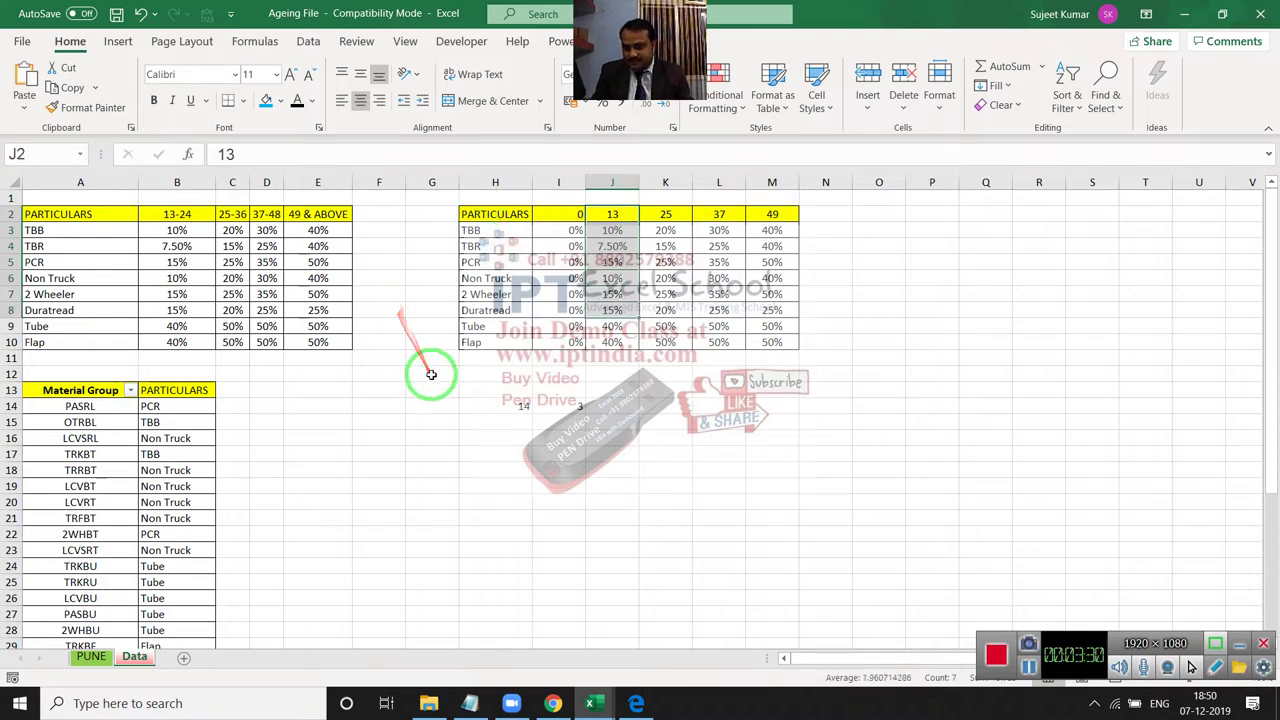
drag(429, 371, 565, 385)
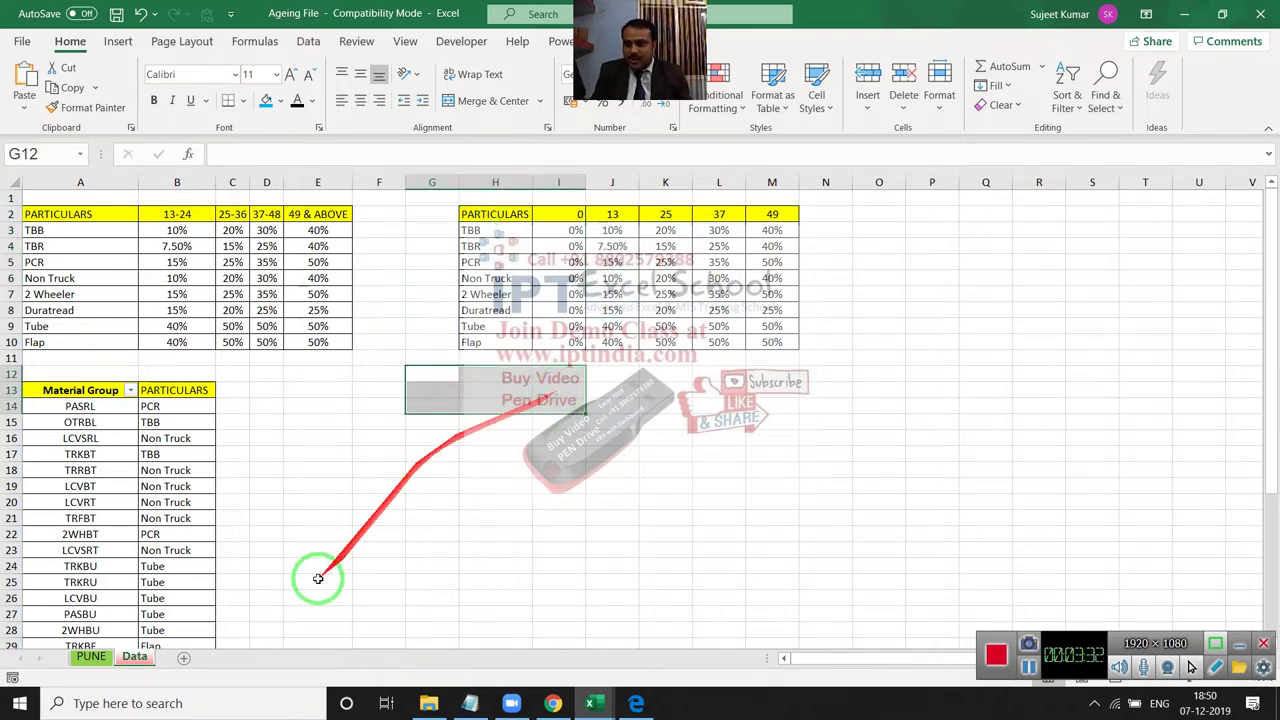
Clear the old values from F3:F81 on the PUNE sheet.
click(134, 657)
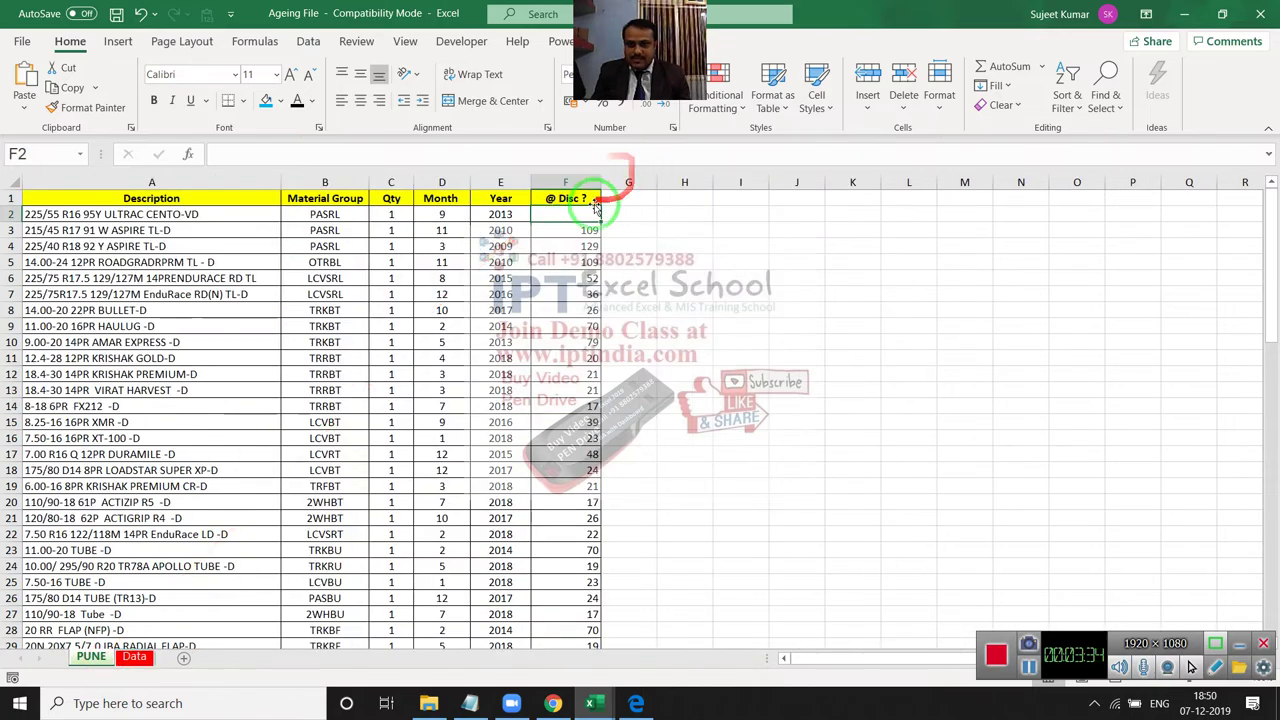
key(Down)
key(ctrl+shift+Down)
key(Delete)
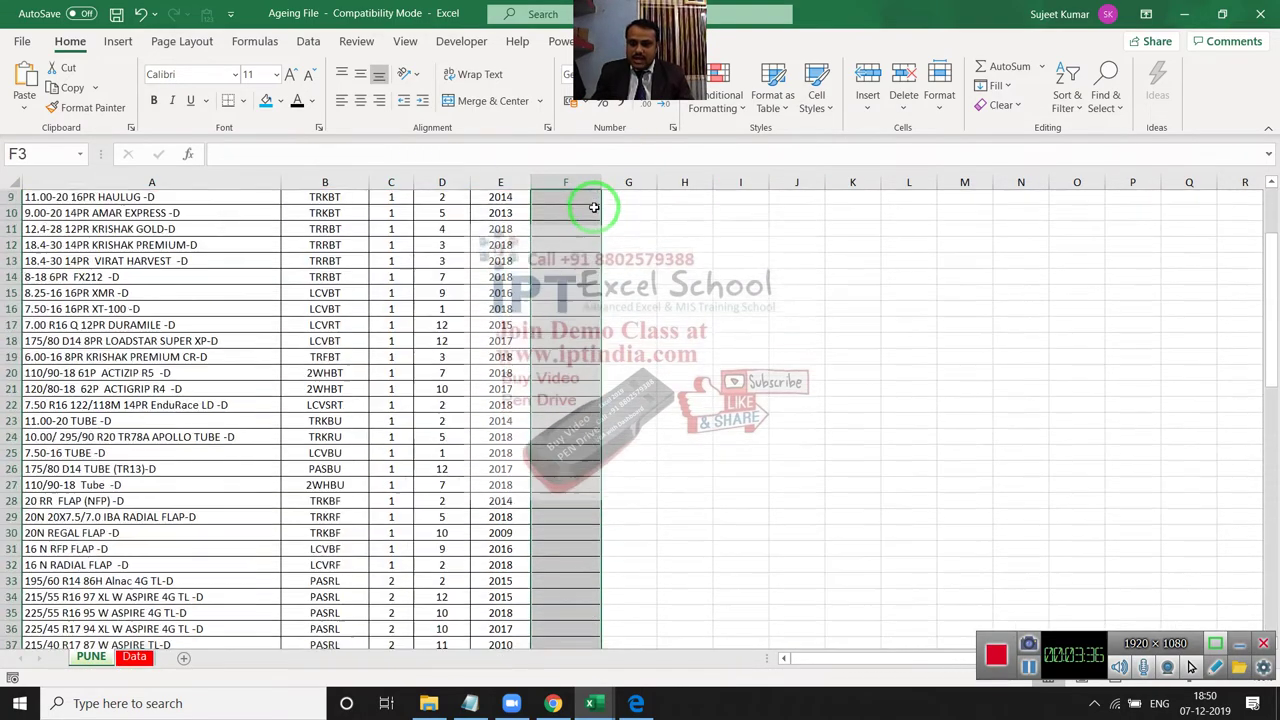
key(Up)
key(Up)
key(Down)
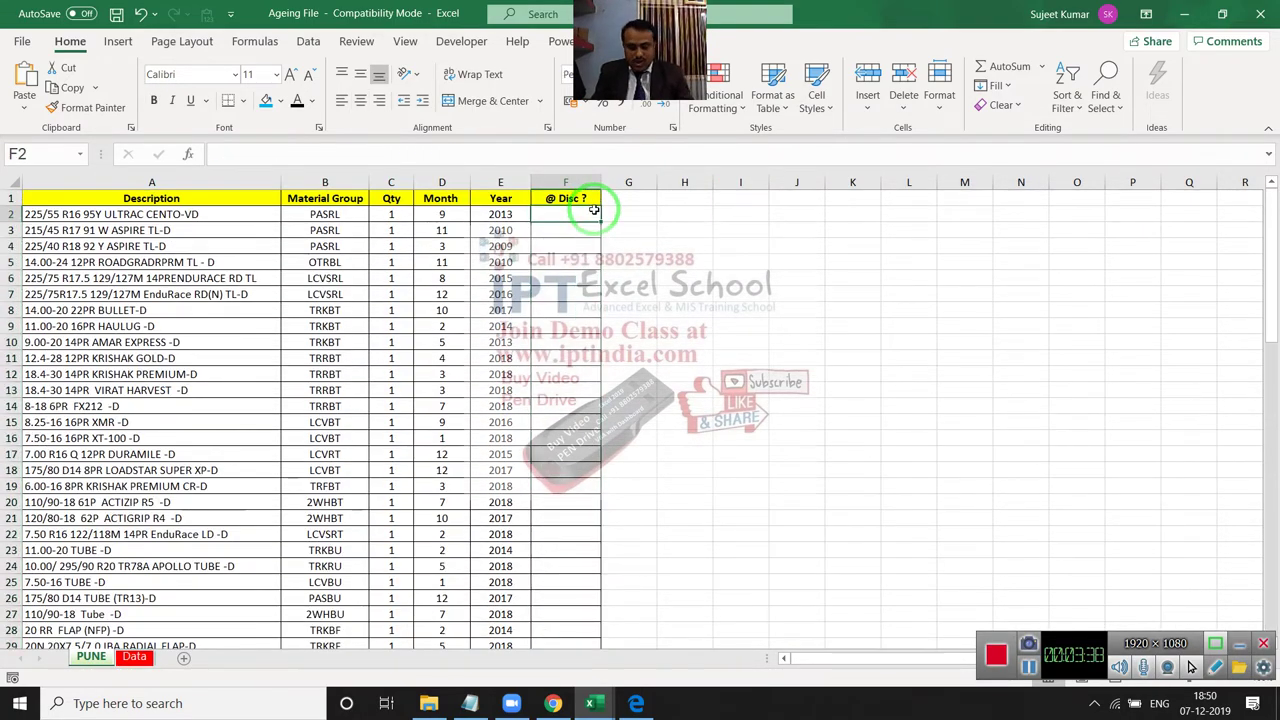
Enter =DATEDIF(DATE(E2,D2,1),TODAY(),"m") in F2 to compute the age in months.
text(=DAT)
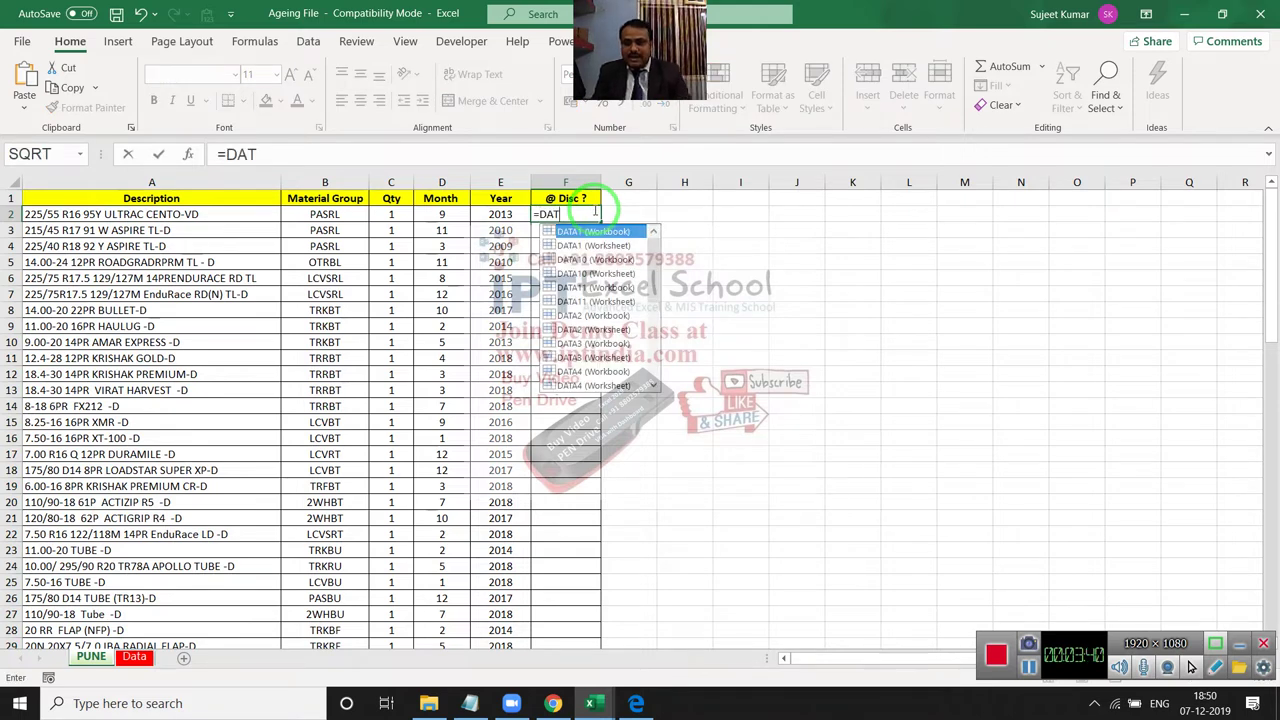
text(EDIF()
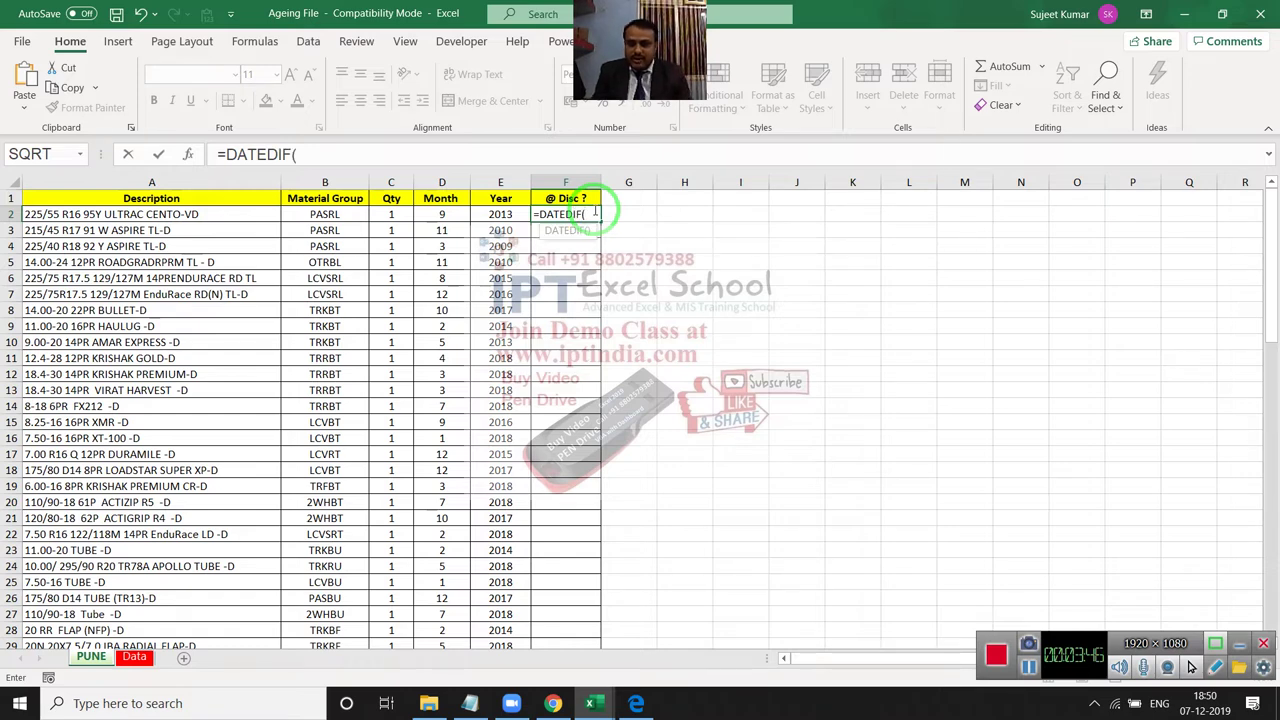
key(Left)
key(Left)
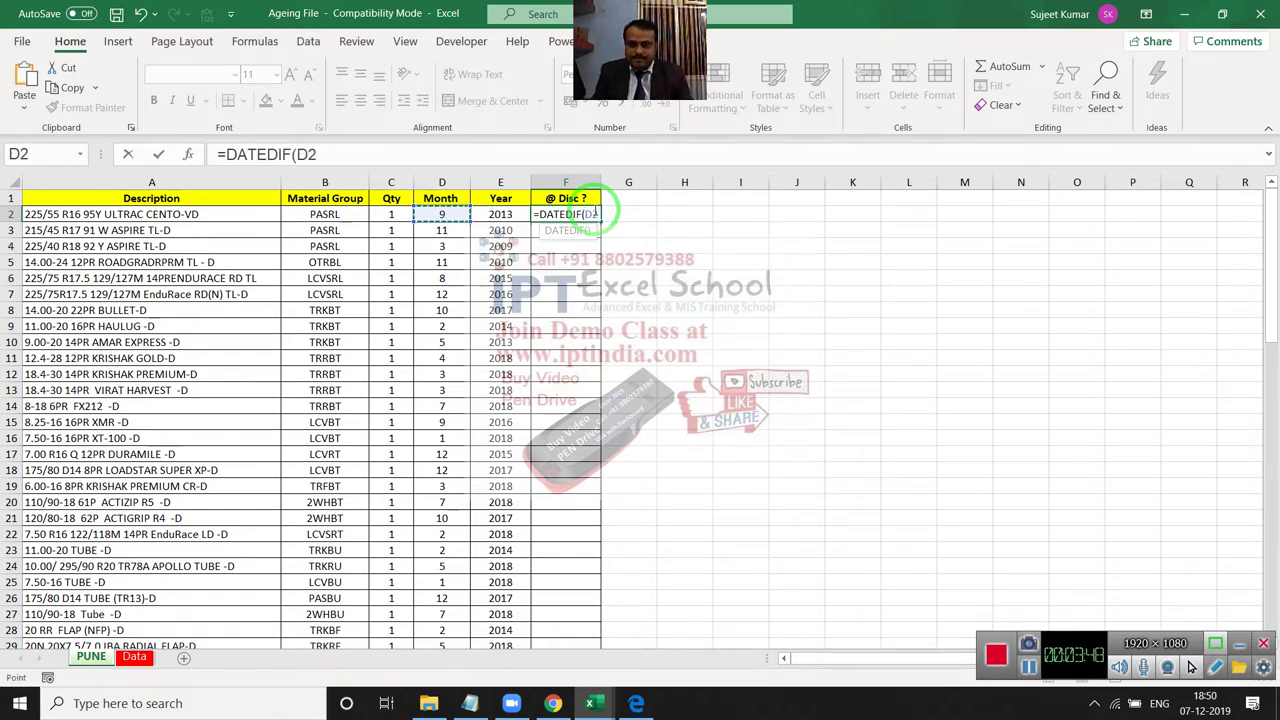
key(BackSpace)
key(BackSpace)
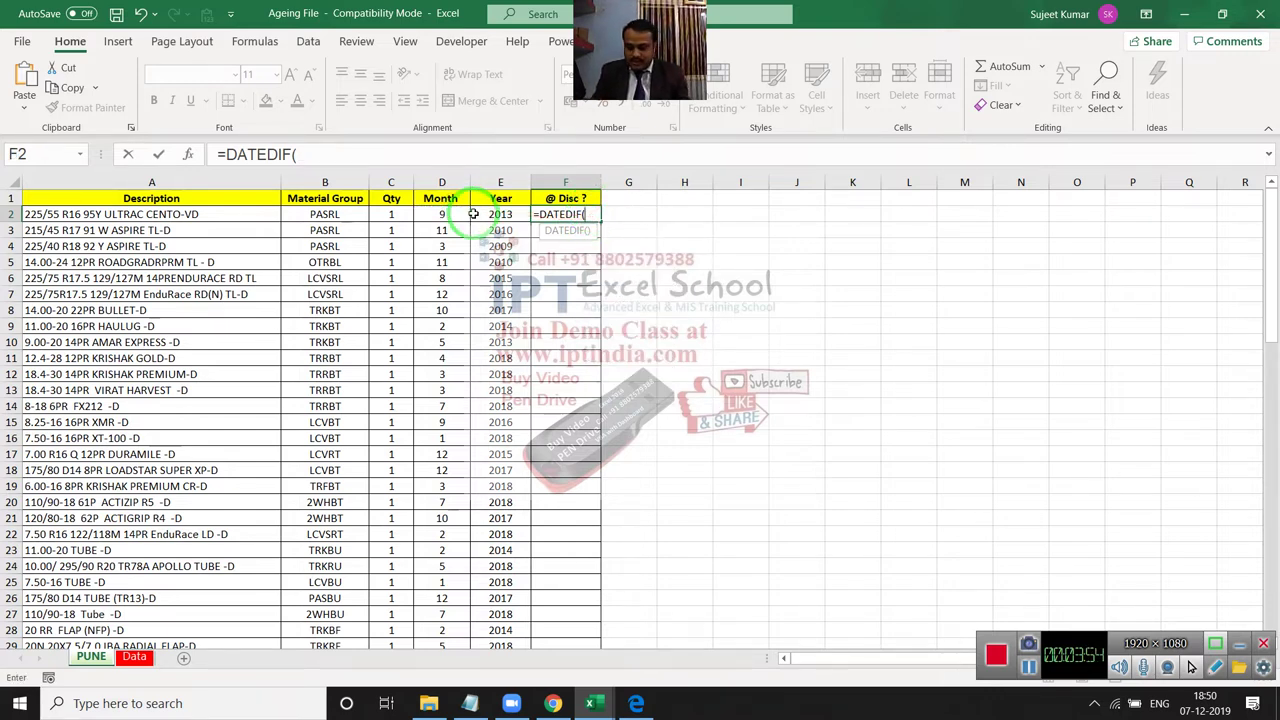
text(DATE()
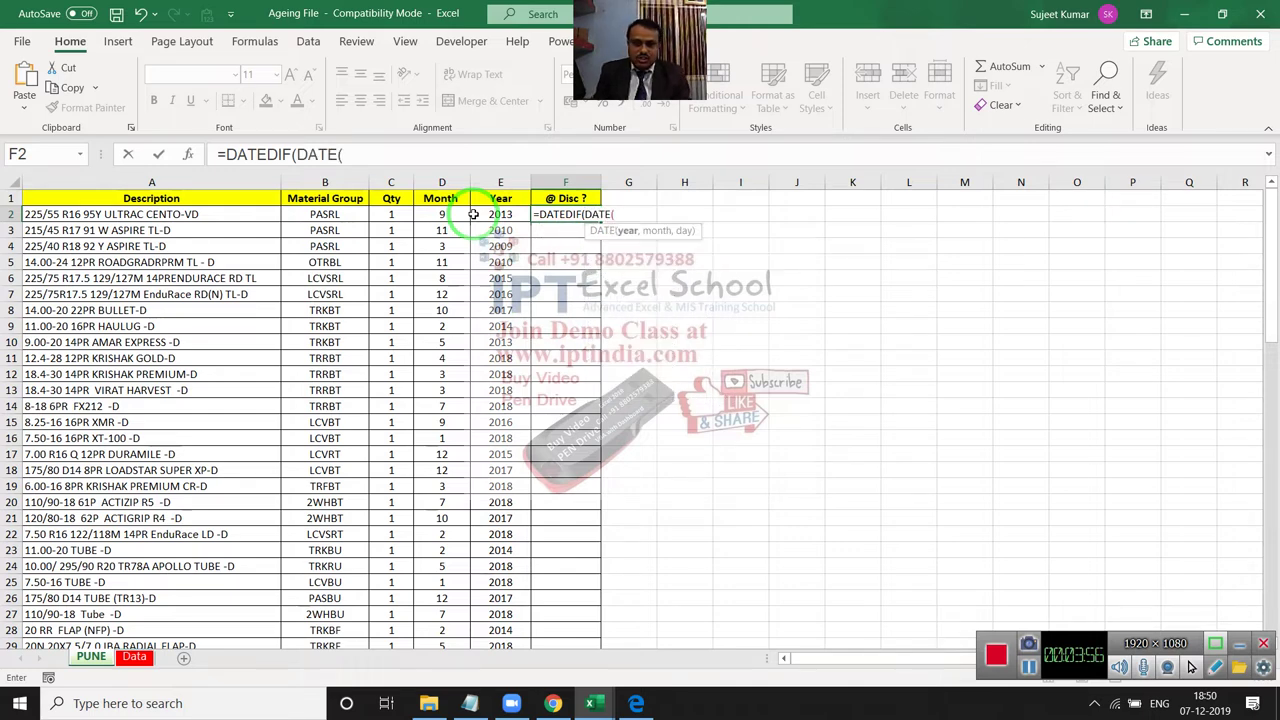
click(500, 215)
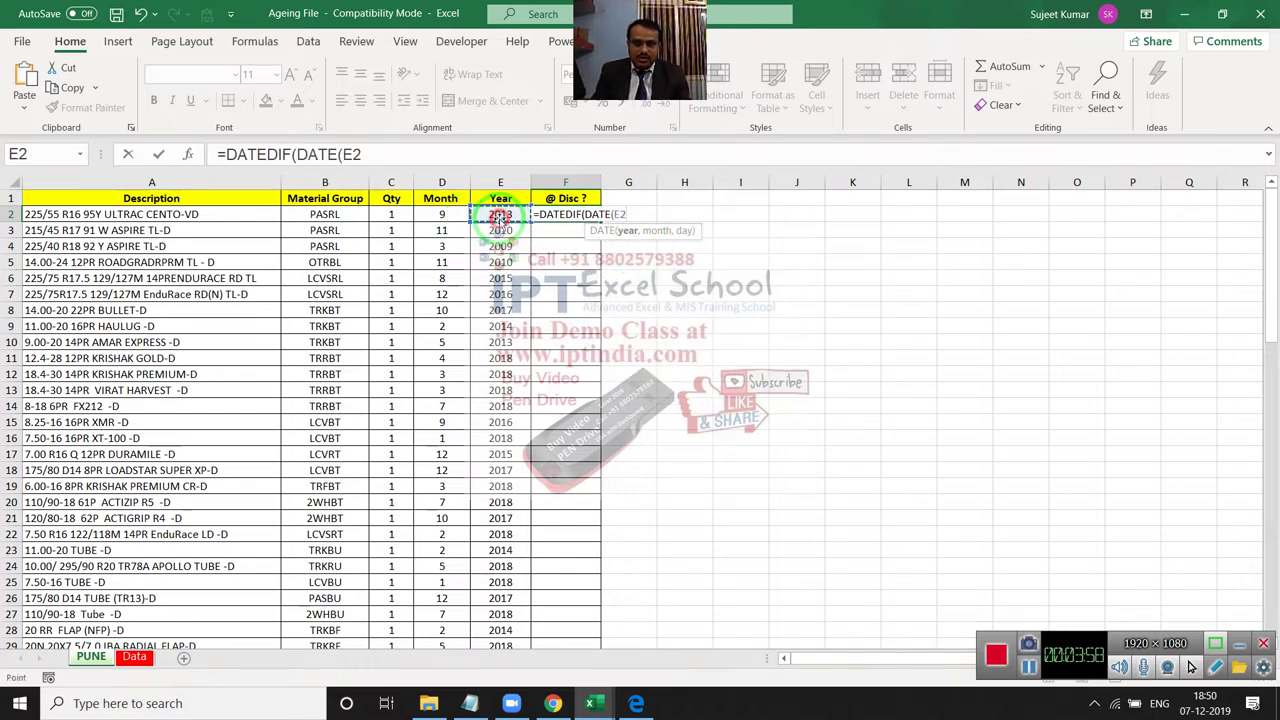
text(,)
click(440, 213)
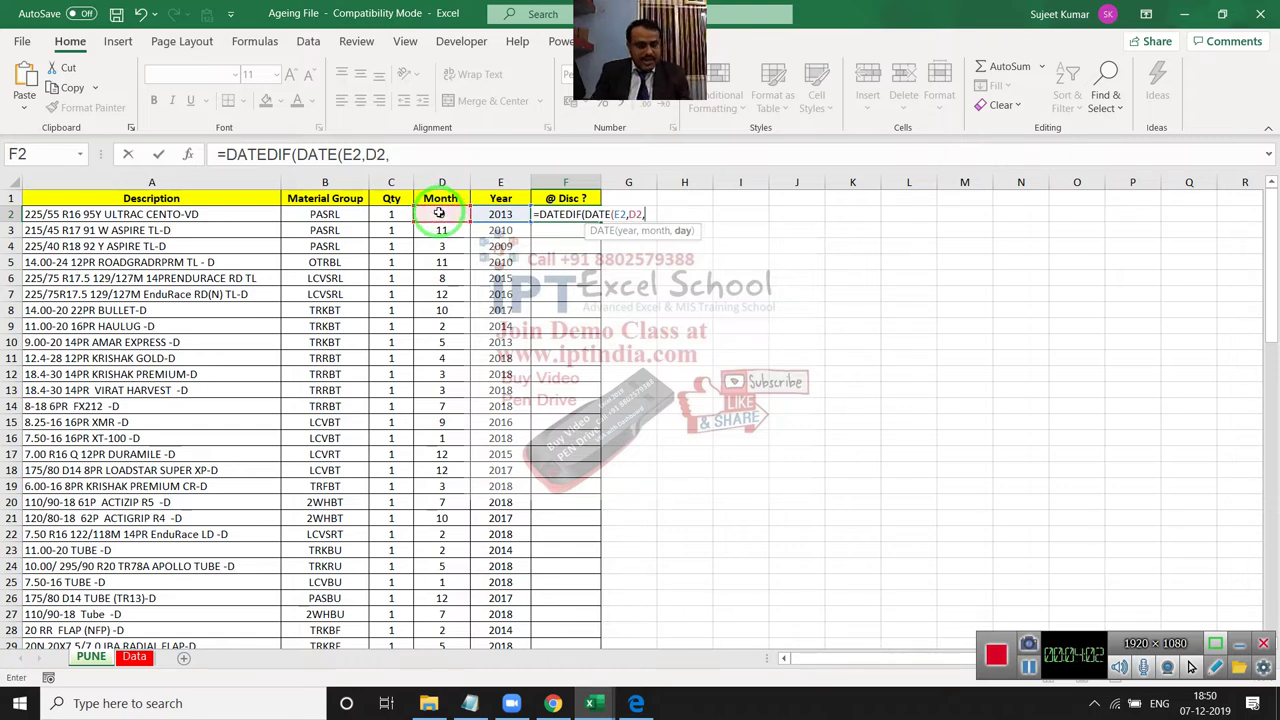
text(1),)
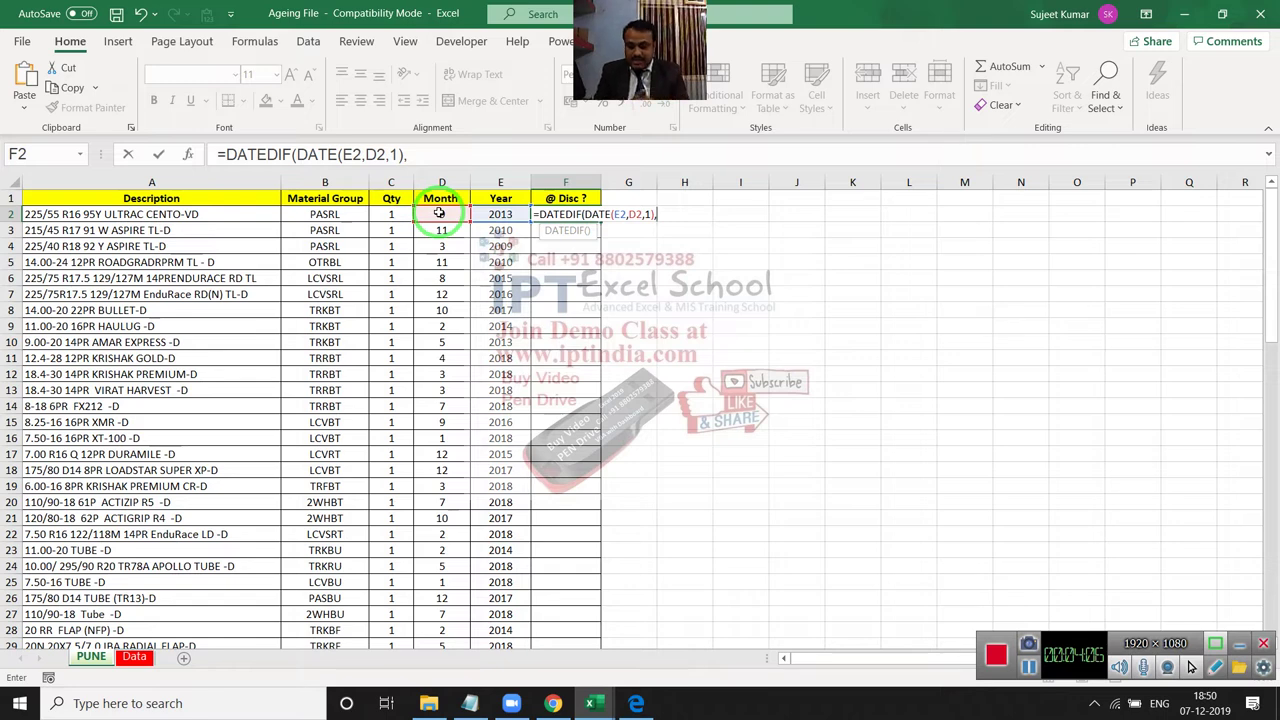
text(TODAY)
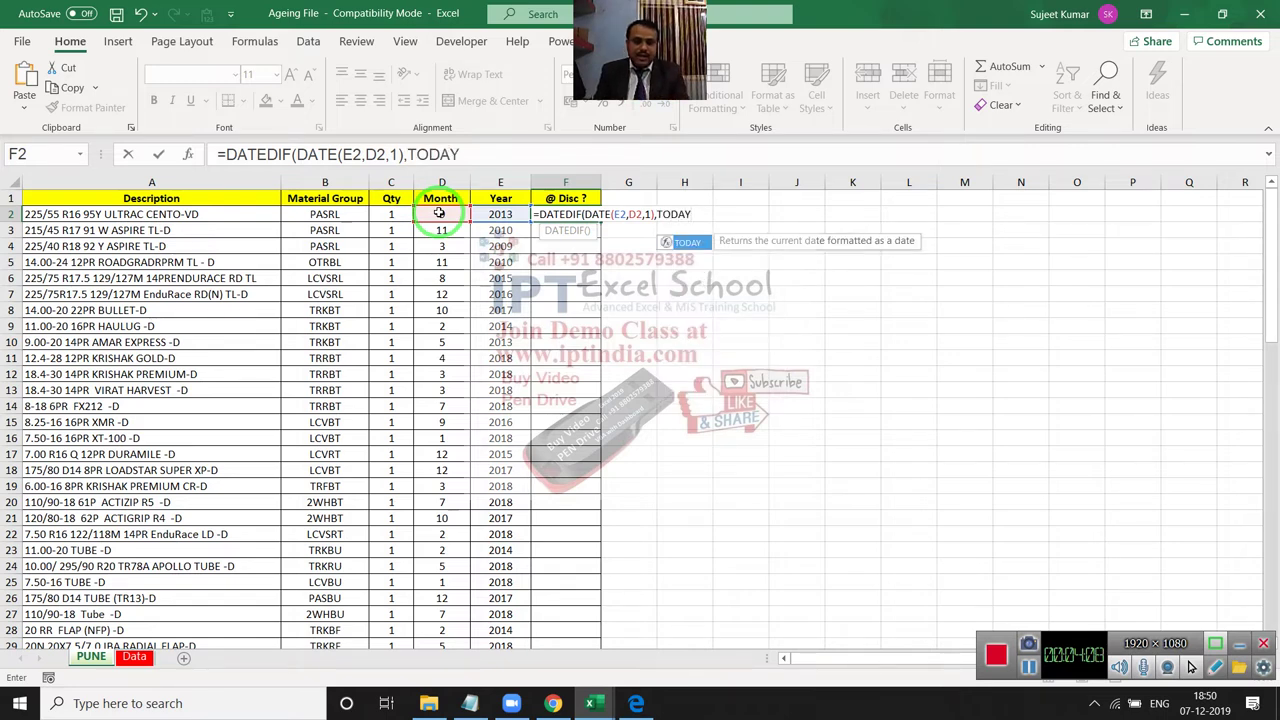
text(())
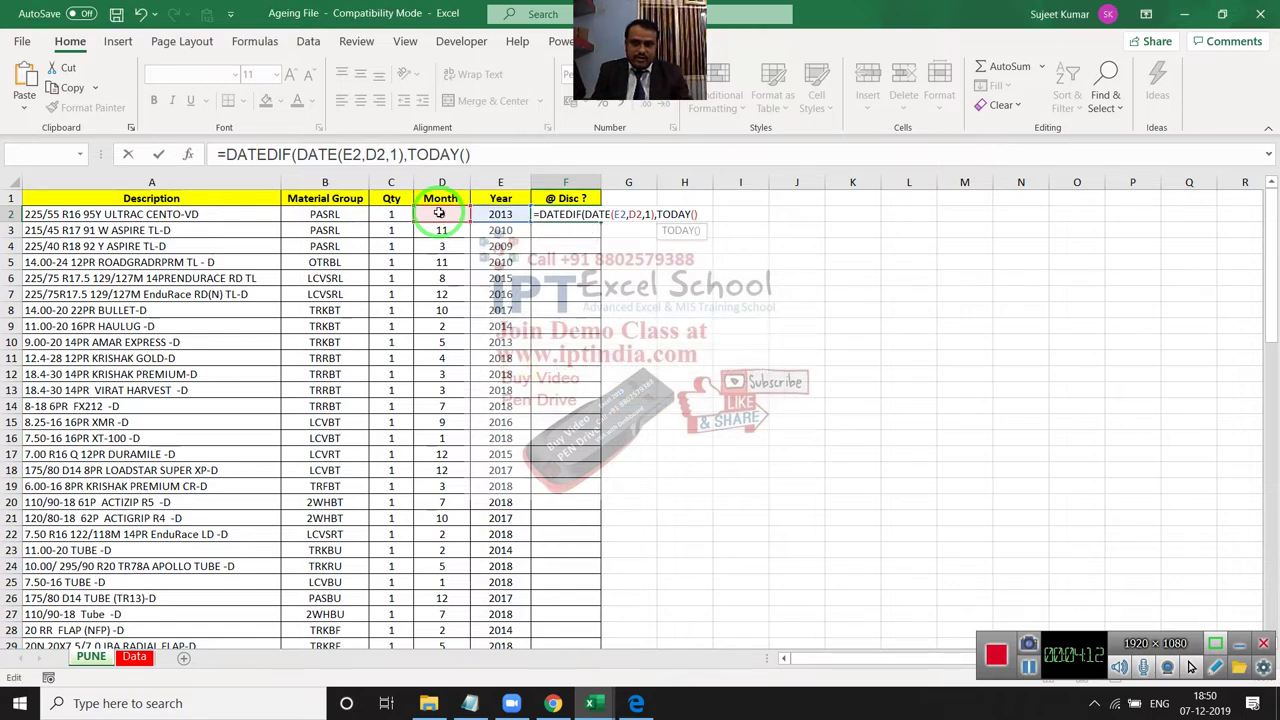
key(F2)
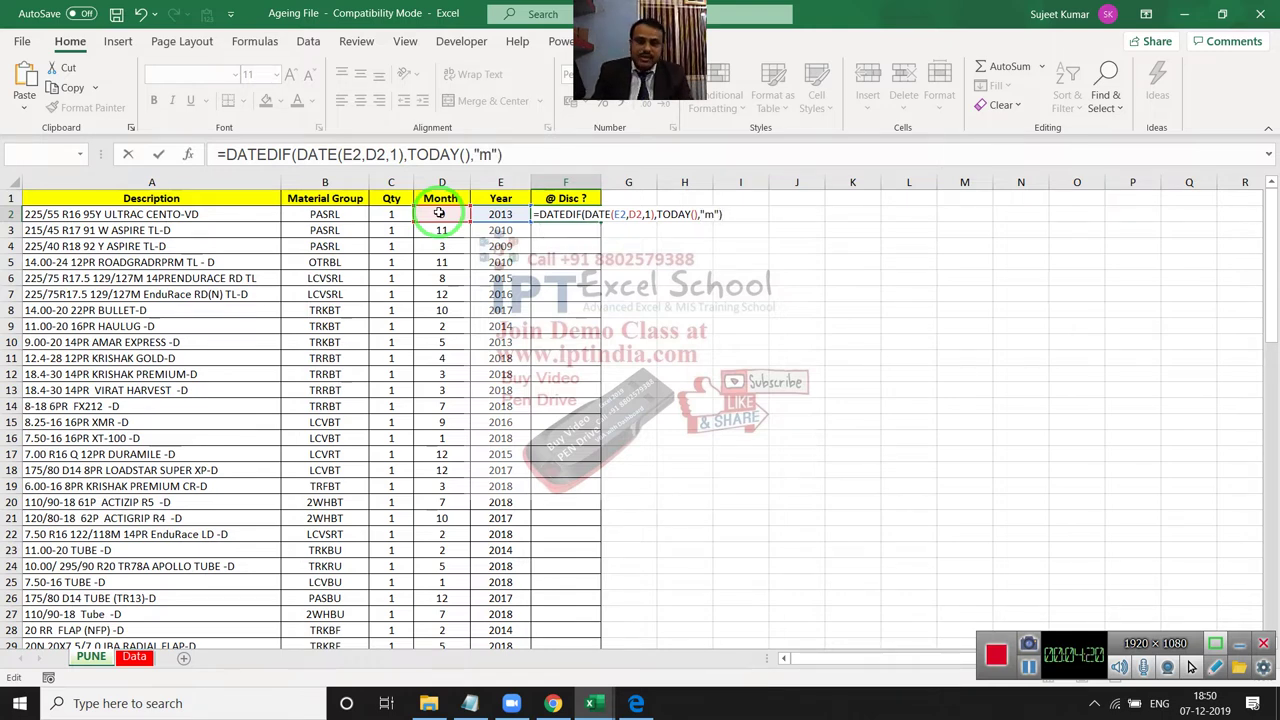
key(Return)
Show F2 as a plain month count and fill the formula down the whole column.
key(Up)
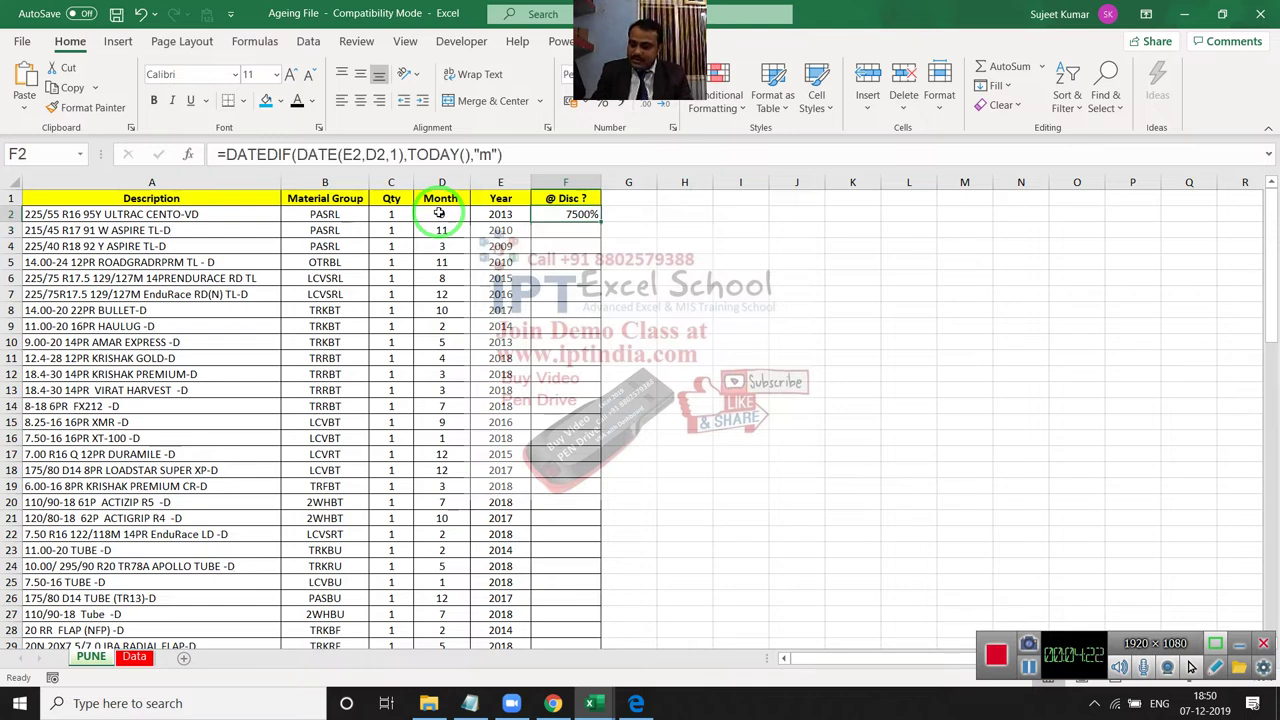
key(Down)
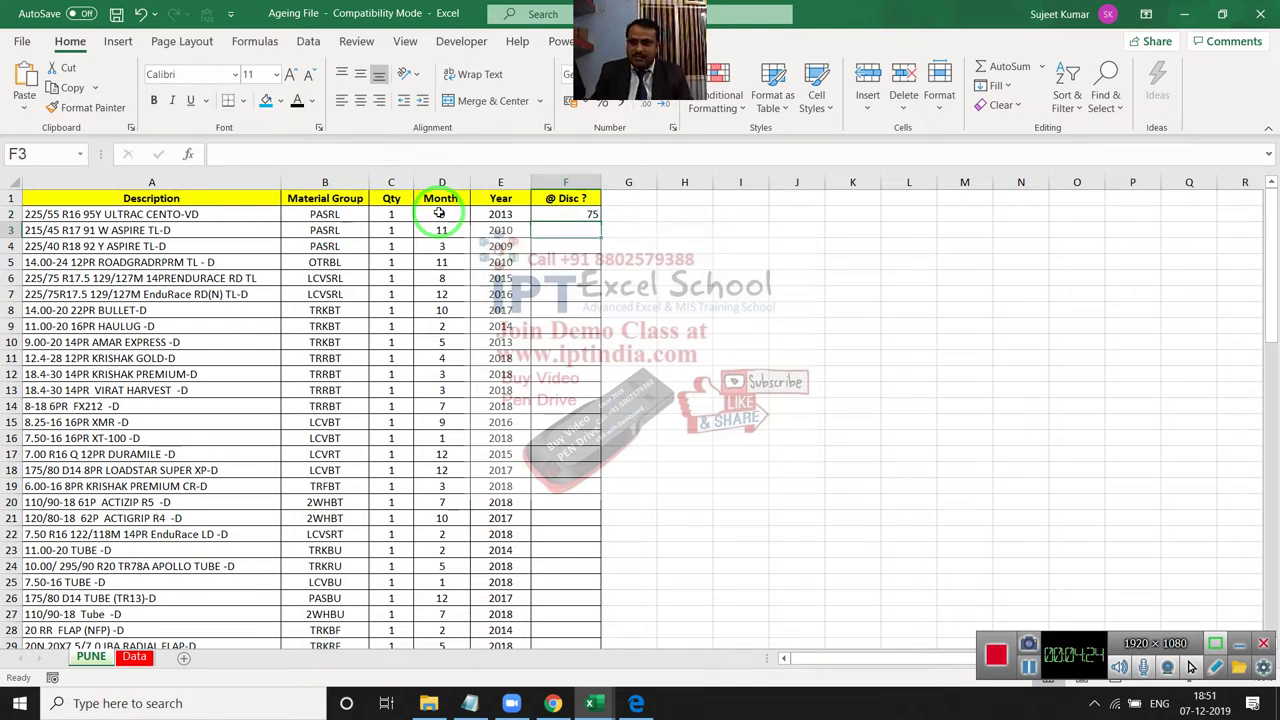
key(Up)
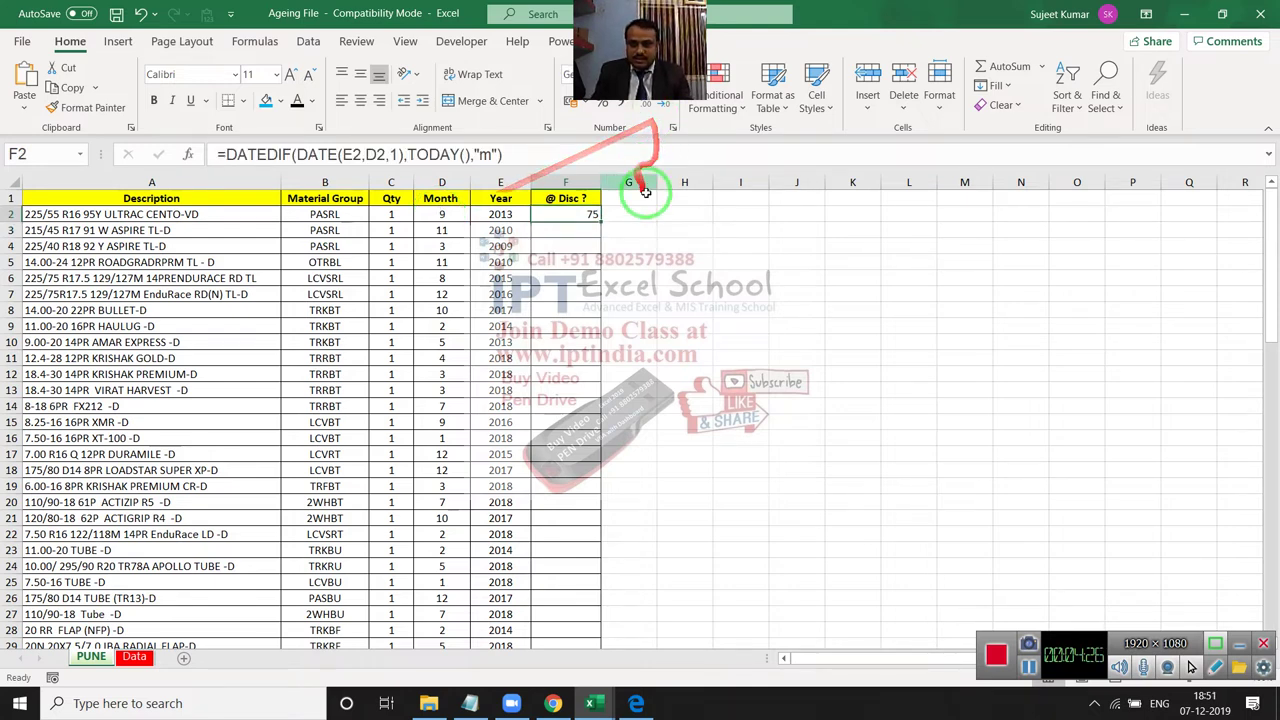
double_click(600, 222)
key(Down)
scroll(585, 258, down, 4)
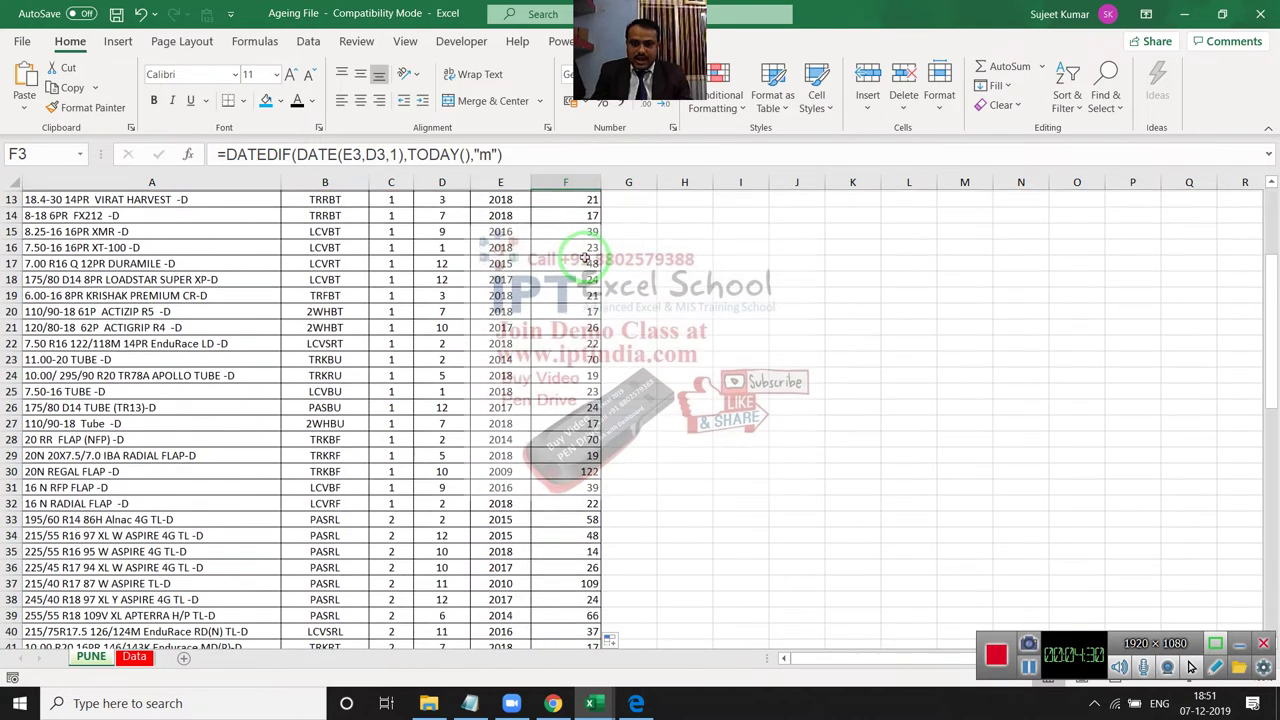
scroll(585, 258, down, 5)
scroll(585, 258, up, 6)
scroll(585, 250, up, 3)
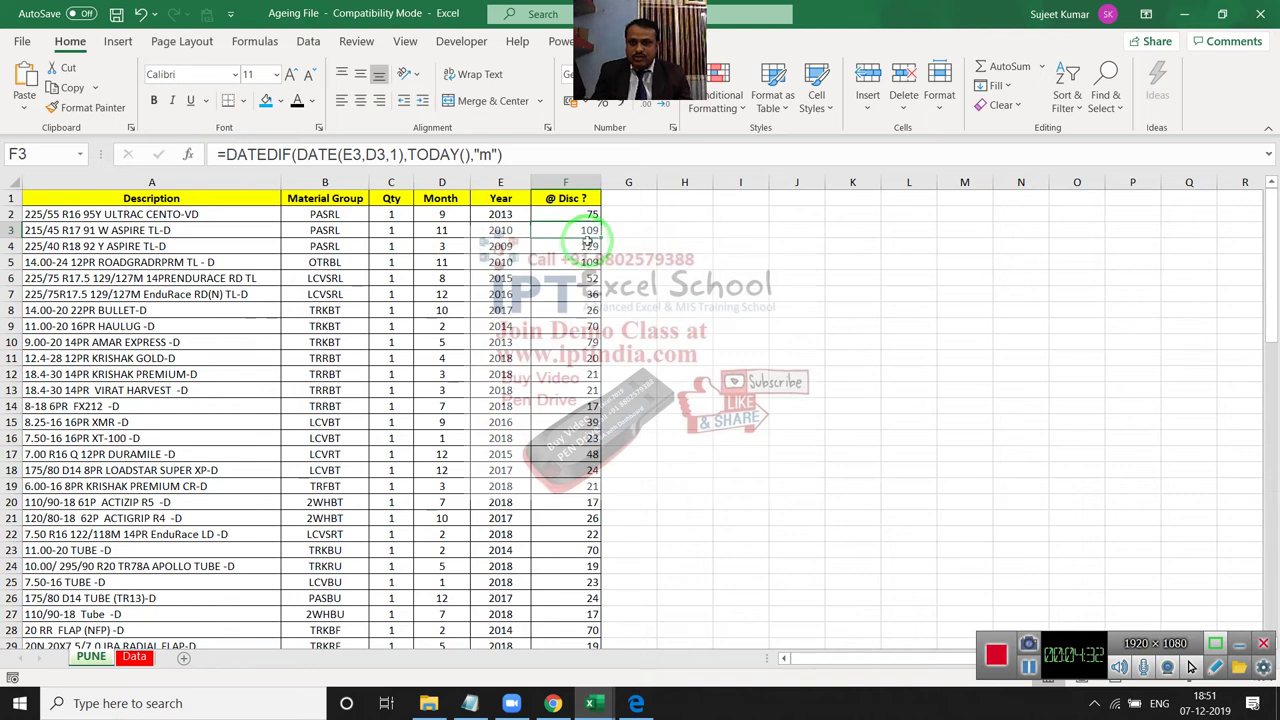
click(590, 215)
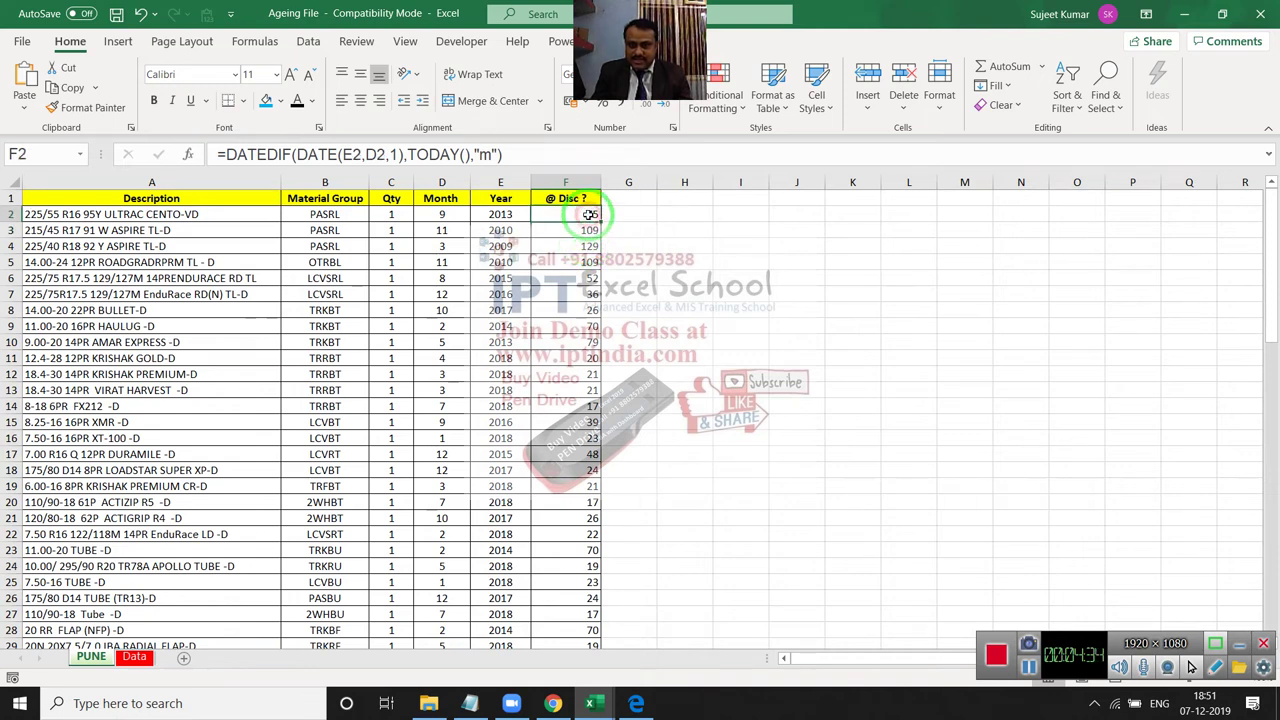
click(324, 214)
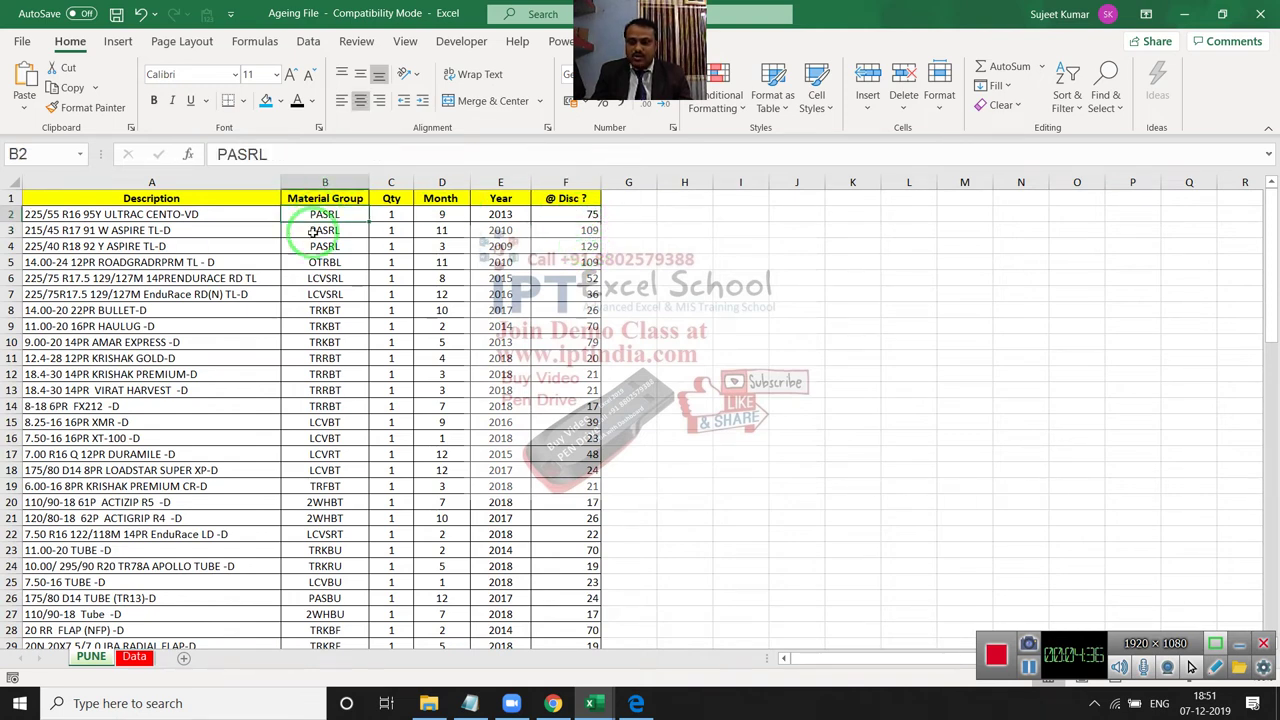
mouse_move(325, 230)
mouse_down()
mouse_move(193, 660)
mouse_move(185, 245)
mouse_move(300, 345)
mouse_up()
click(134, 657)
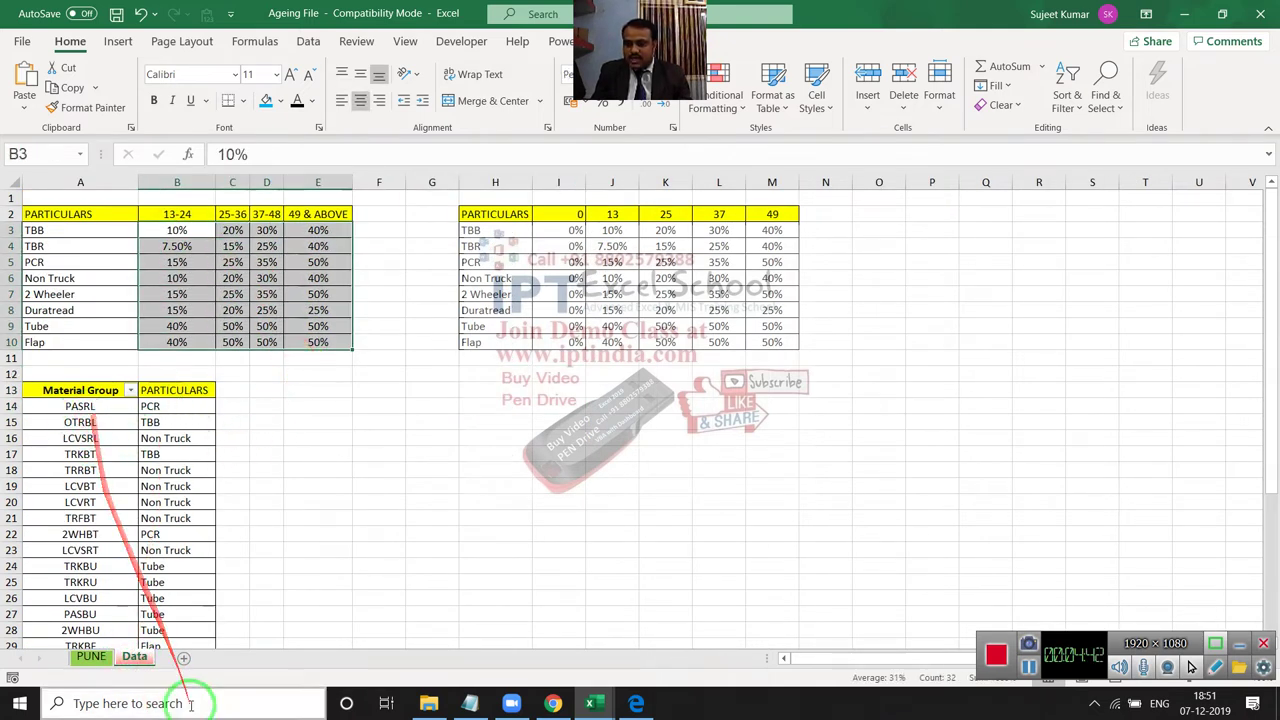
click(90, 657)
mouse_move(95, 665)
mouse_down()
mouse_move(328, 232)
mouse_move(325, 294)
mouse_up()
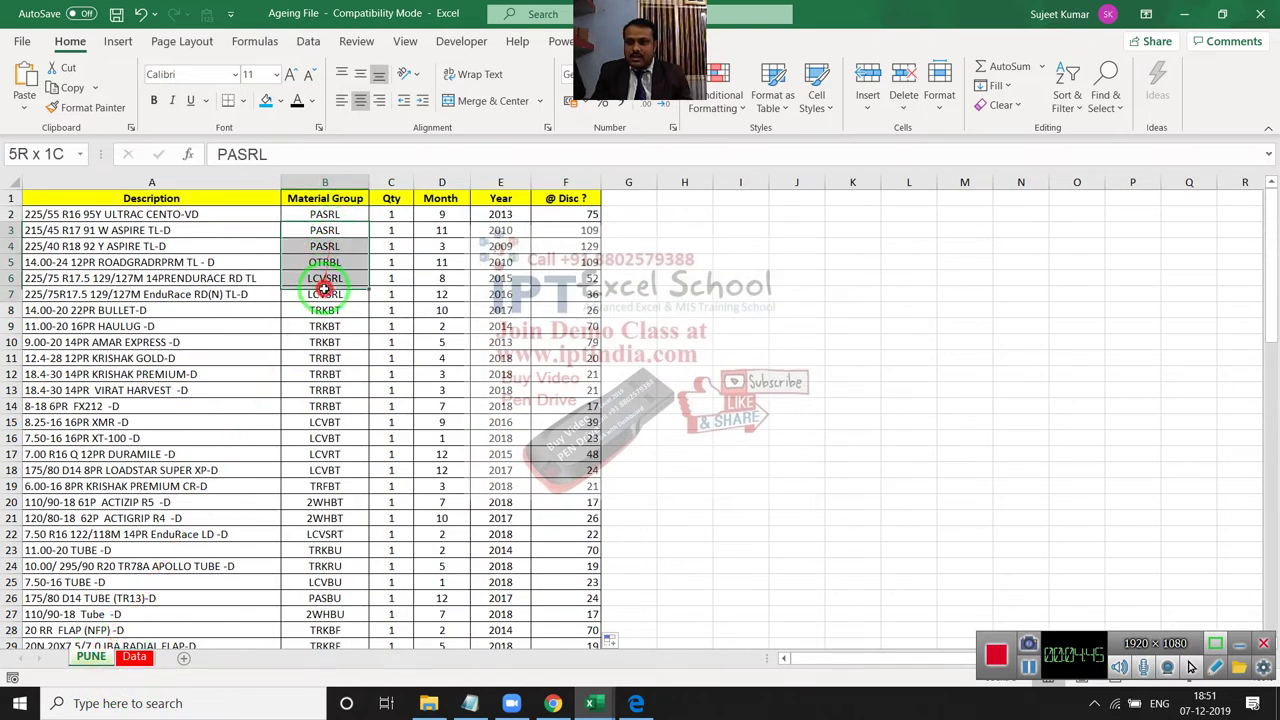
click(137, 657)
drag(80, 422, 108, 440)
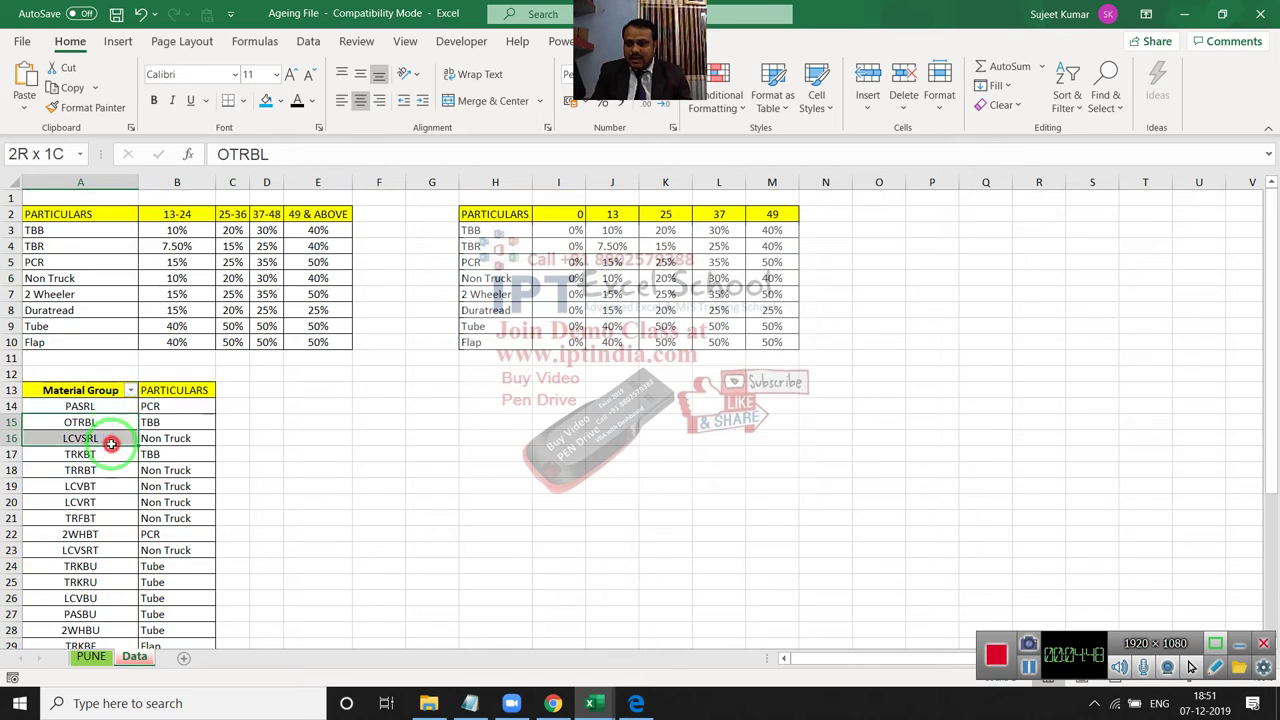
drag(63, 246, 68, 285)
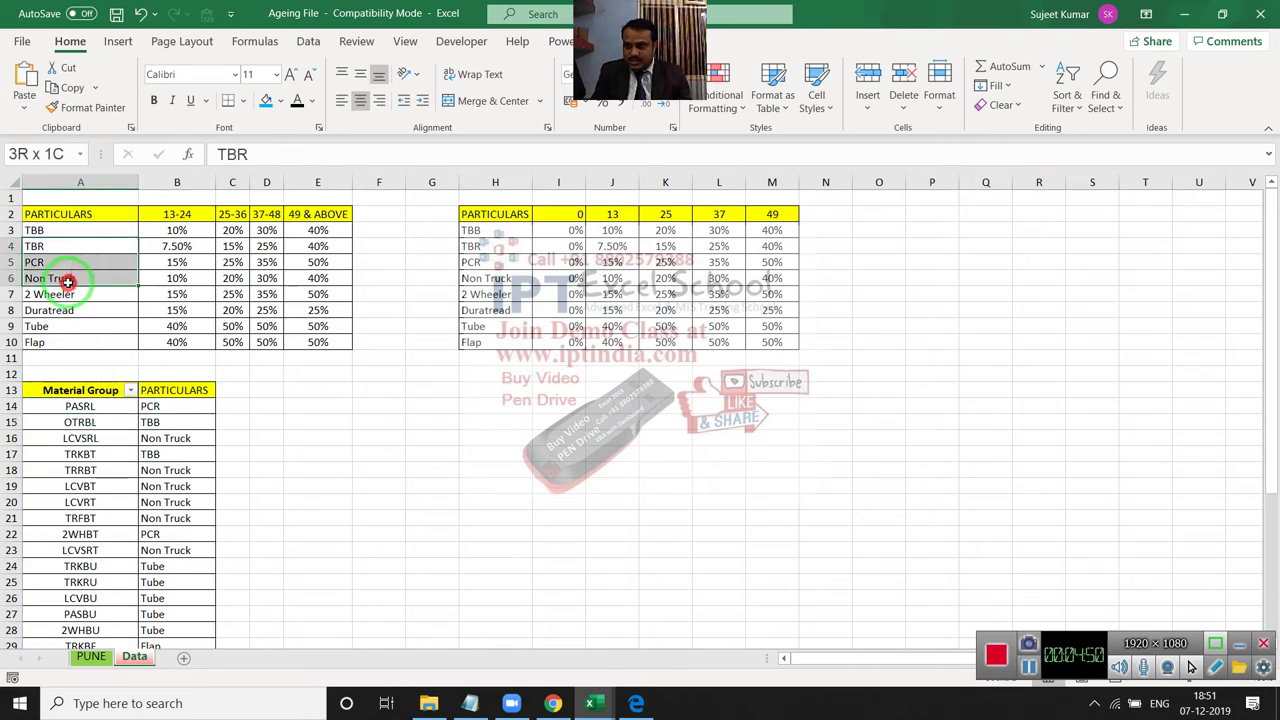
click(86, 657)
click(134, 657)
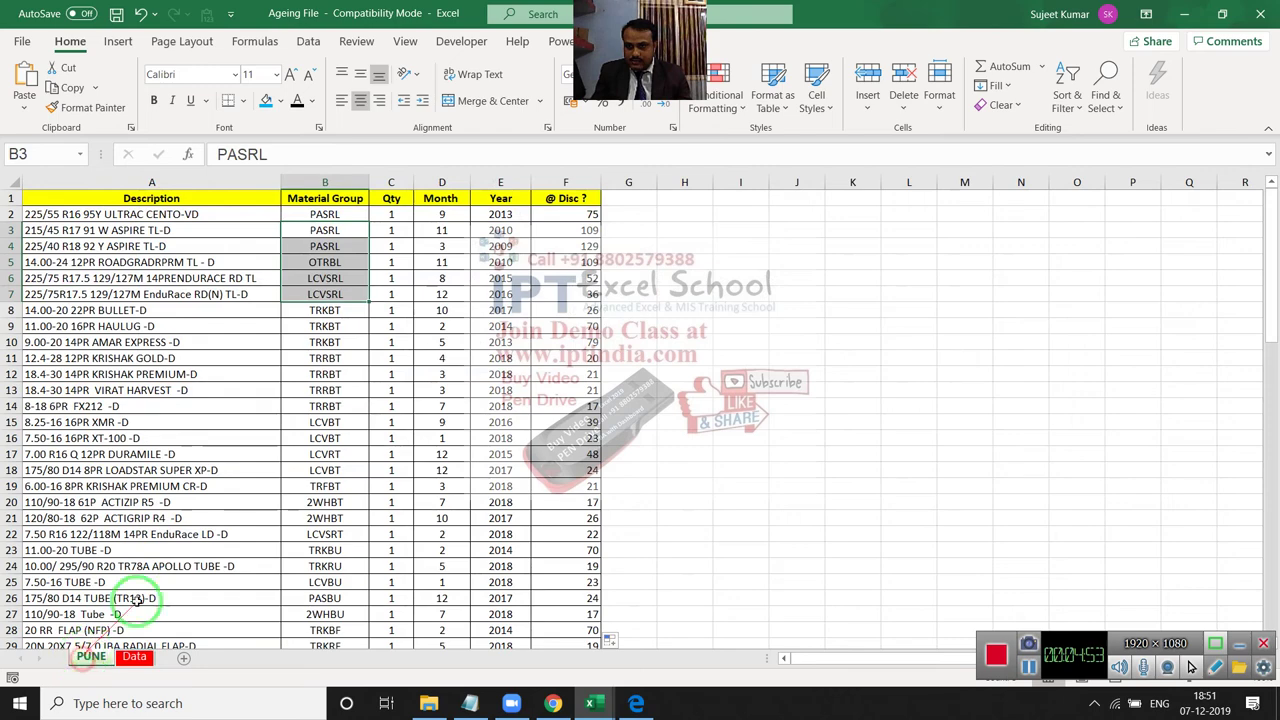
click(89, 657)
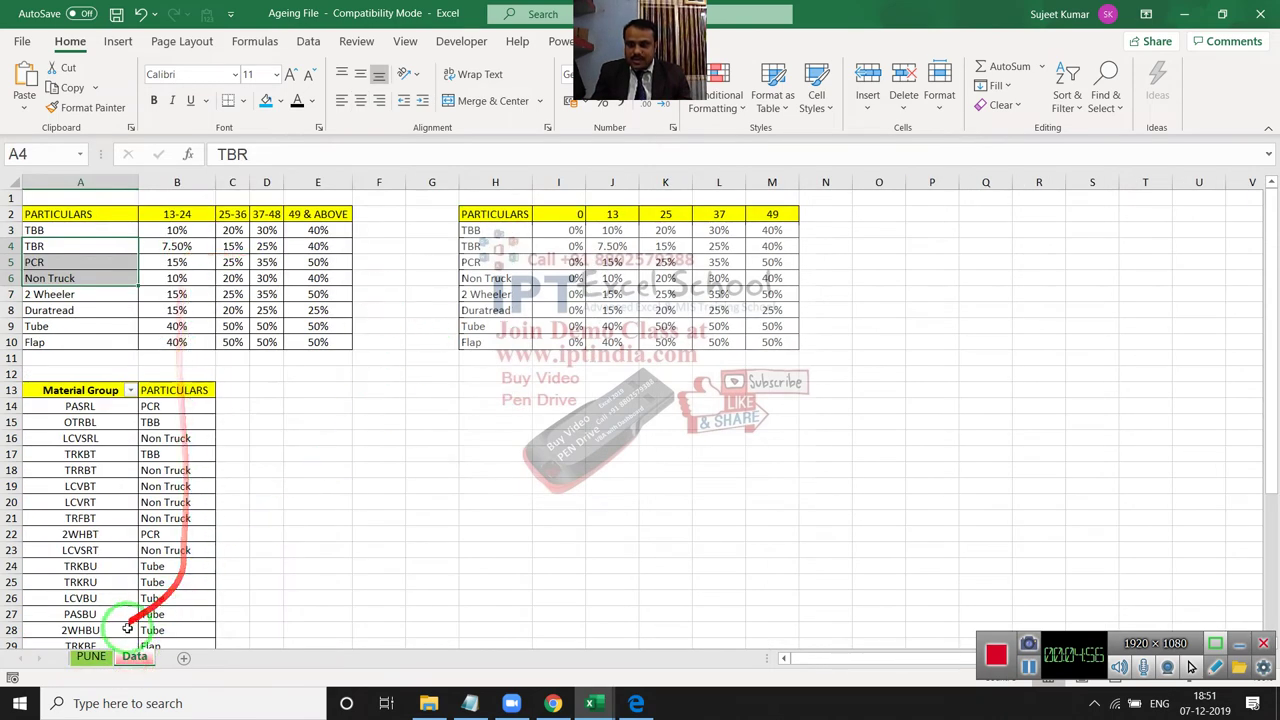
click(89, 657)
Enter =VLOOKUP(B2,Data!A13:B41,2,0) in G2 so it returns PCR.
click(590, 214)
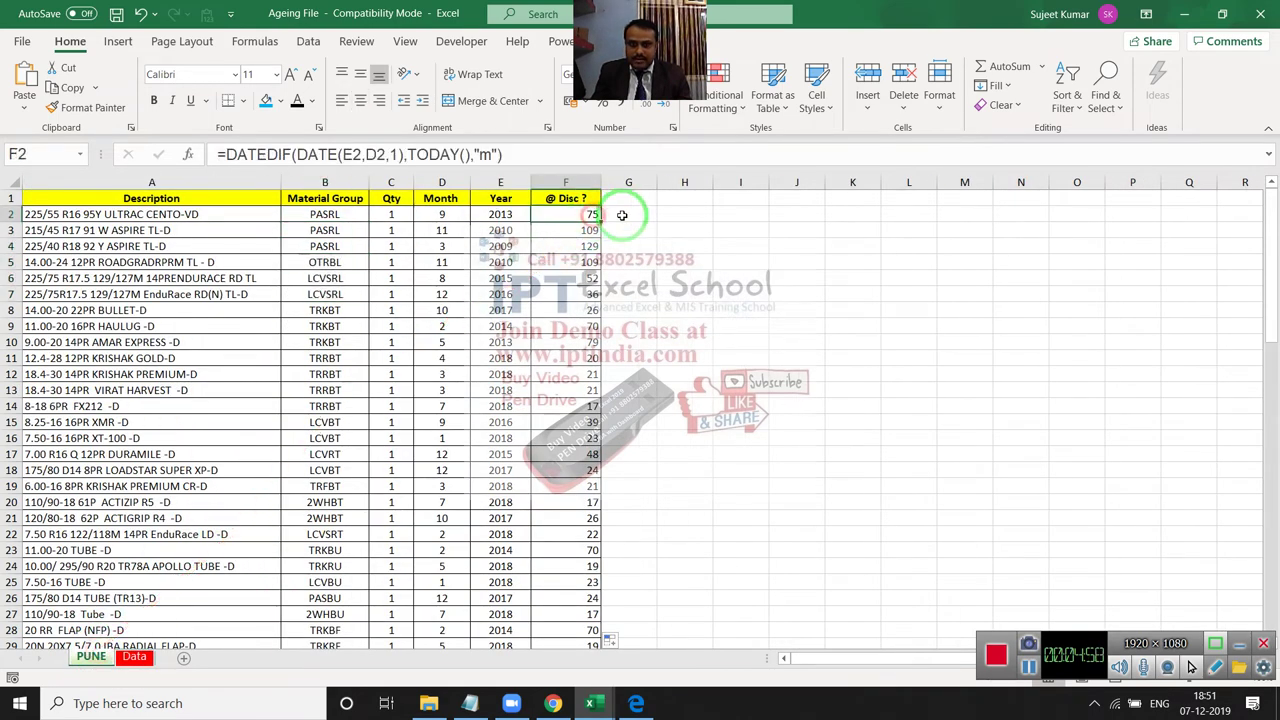
click(622, 215)
text(=)
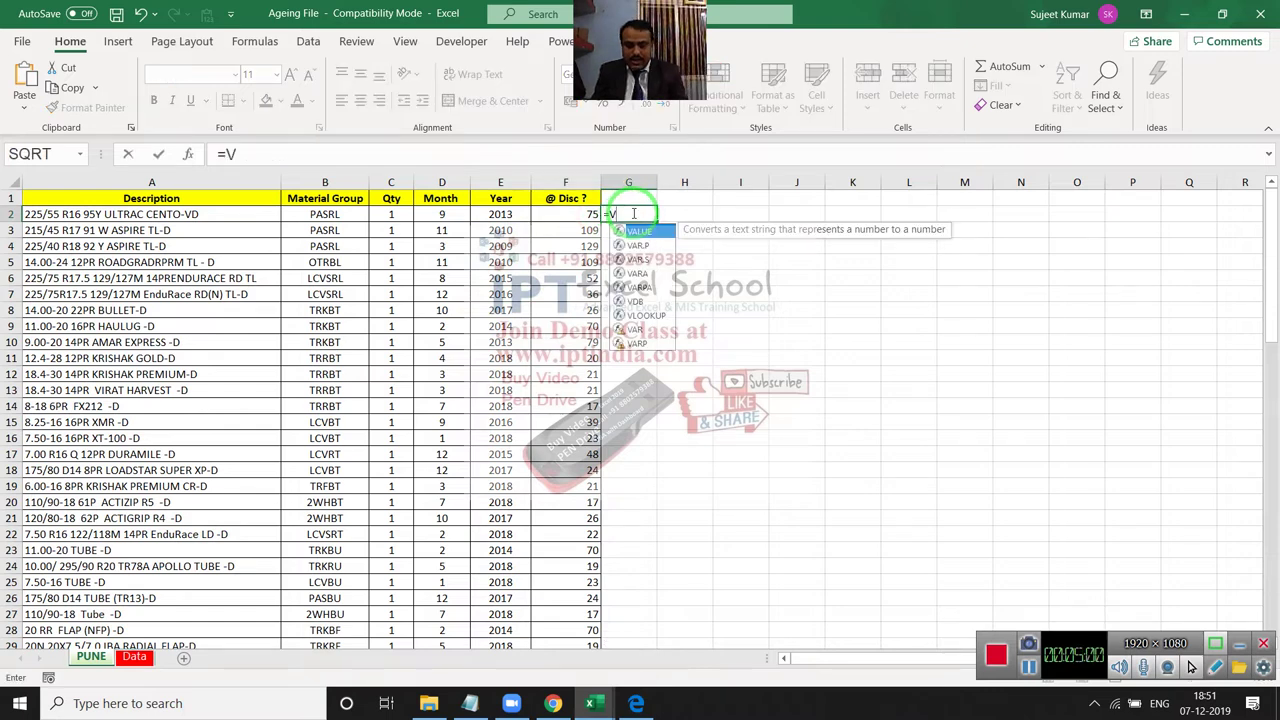
text(VL)
key(Tab)
drag(603, 215, 254, 590)
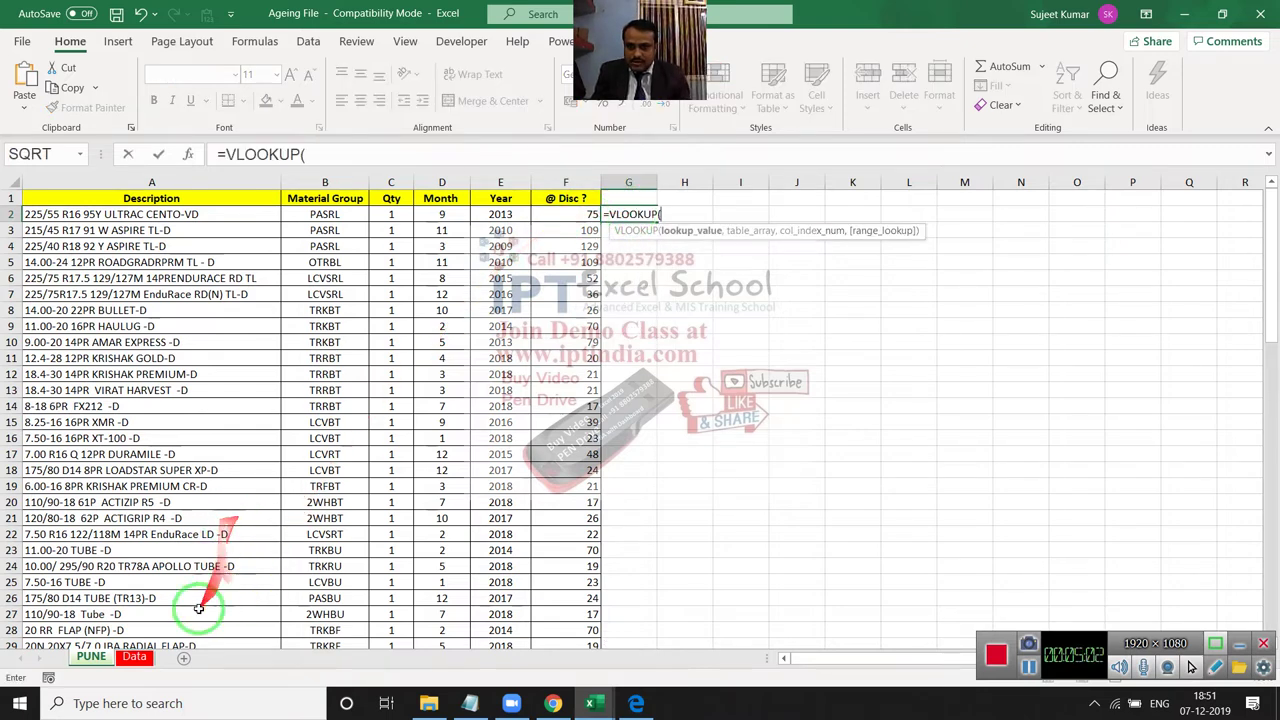
click(312, 216)
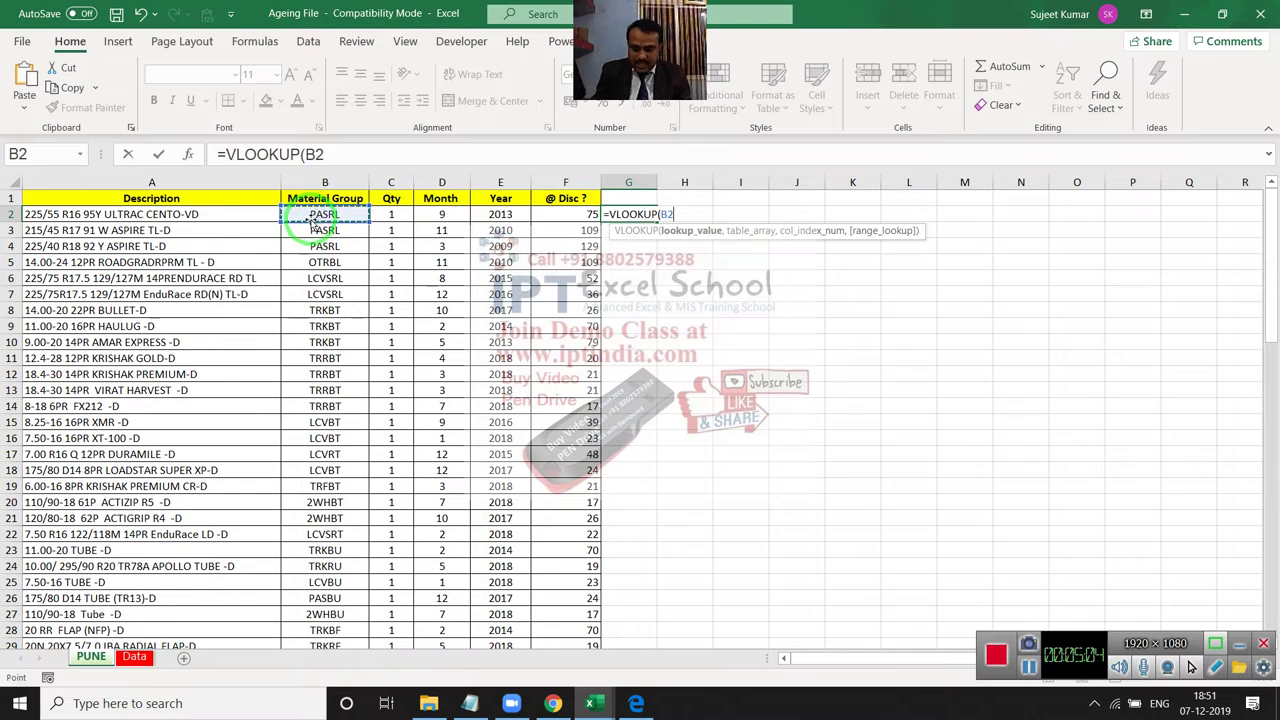
text(,)
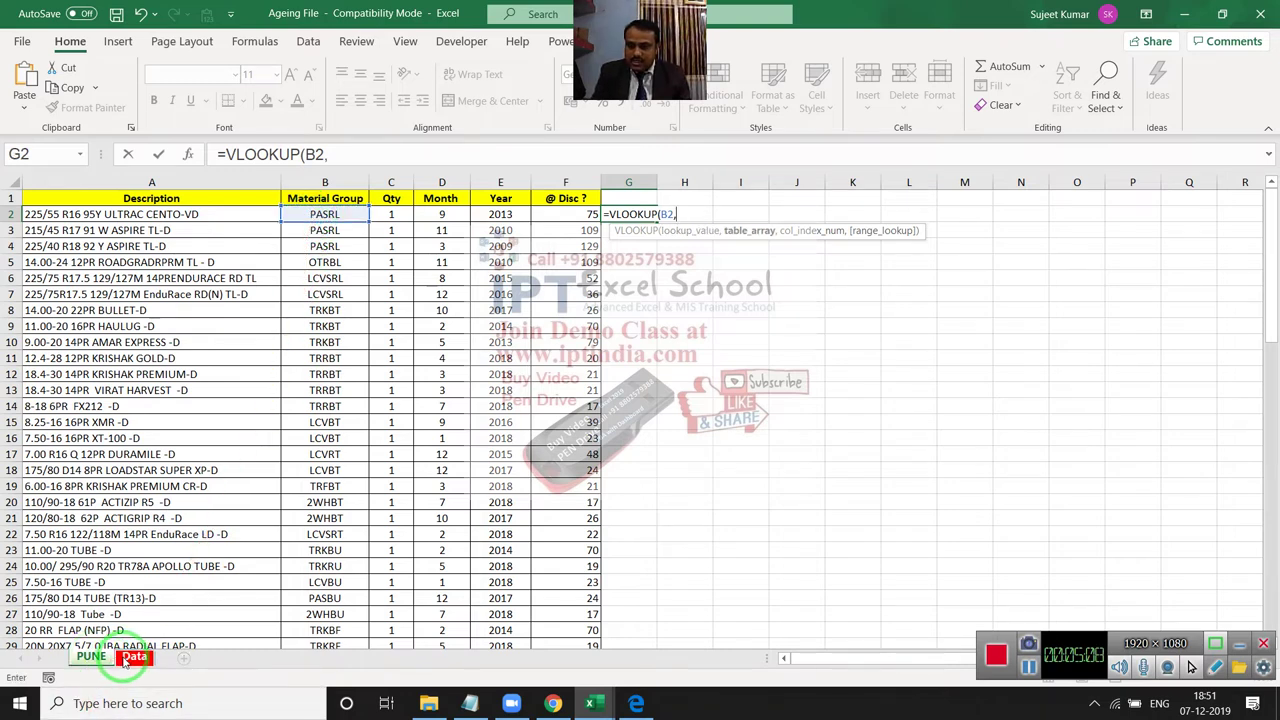
click(130, 657)
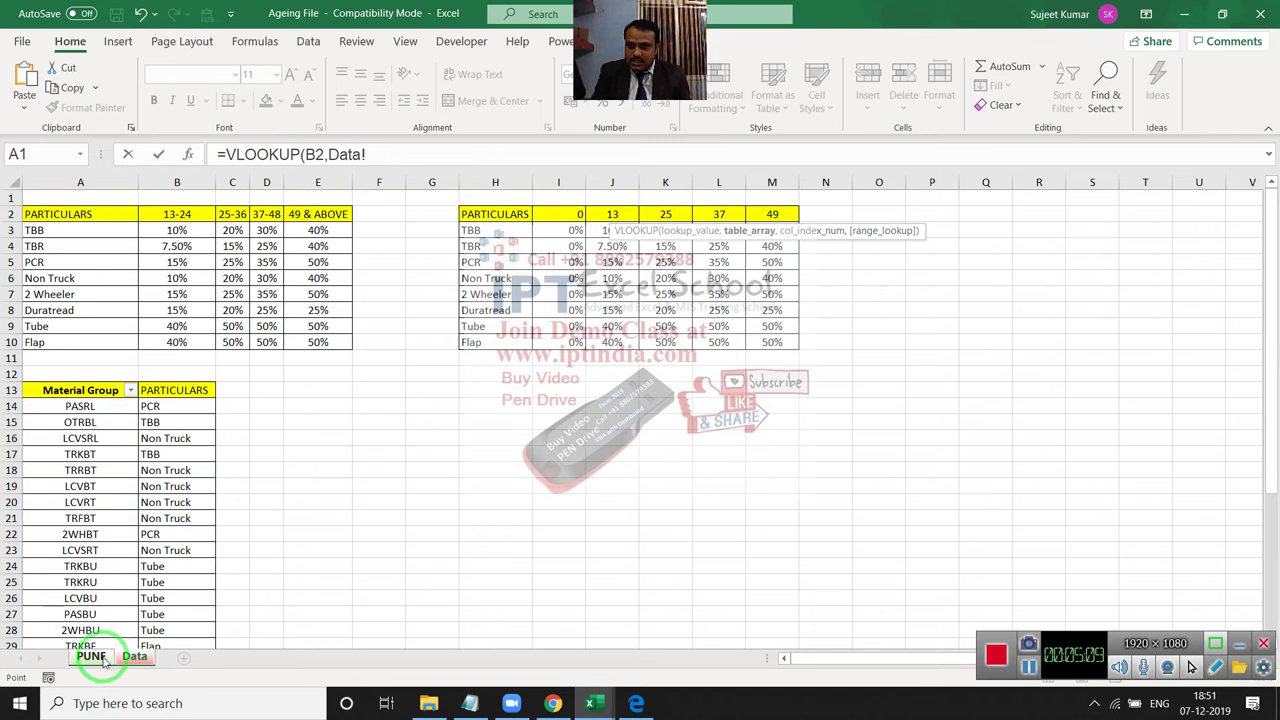
click(78, 395)
key(ctrl+shift+Right)
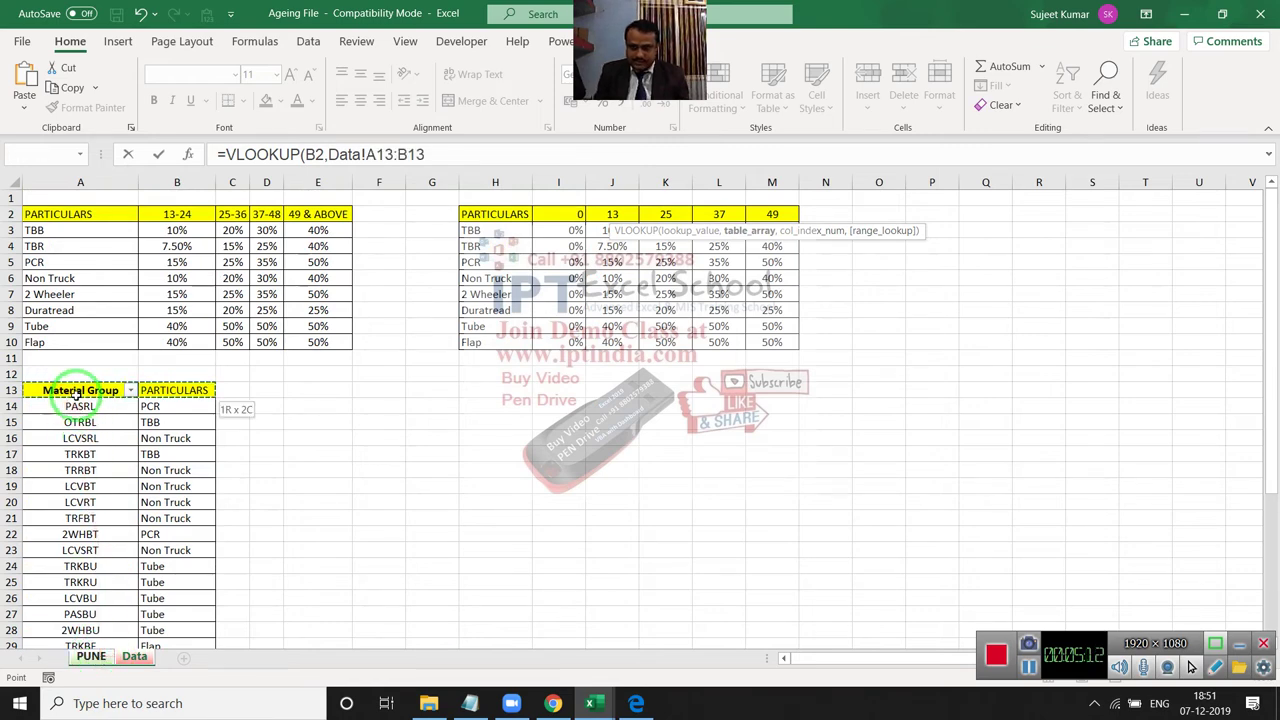
key(ctrl+shift+Down)
text(,)
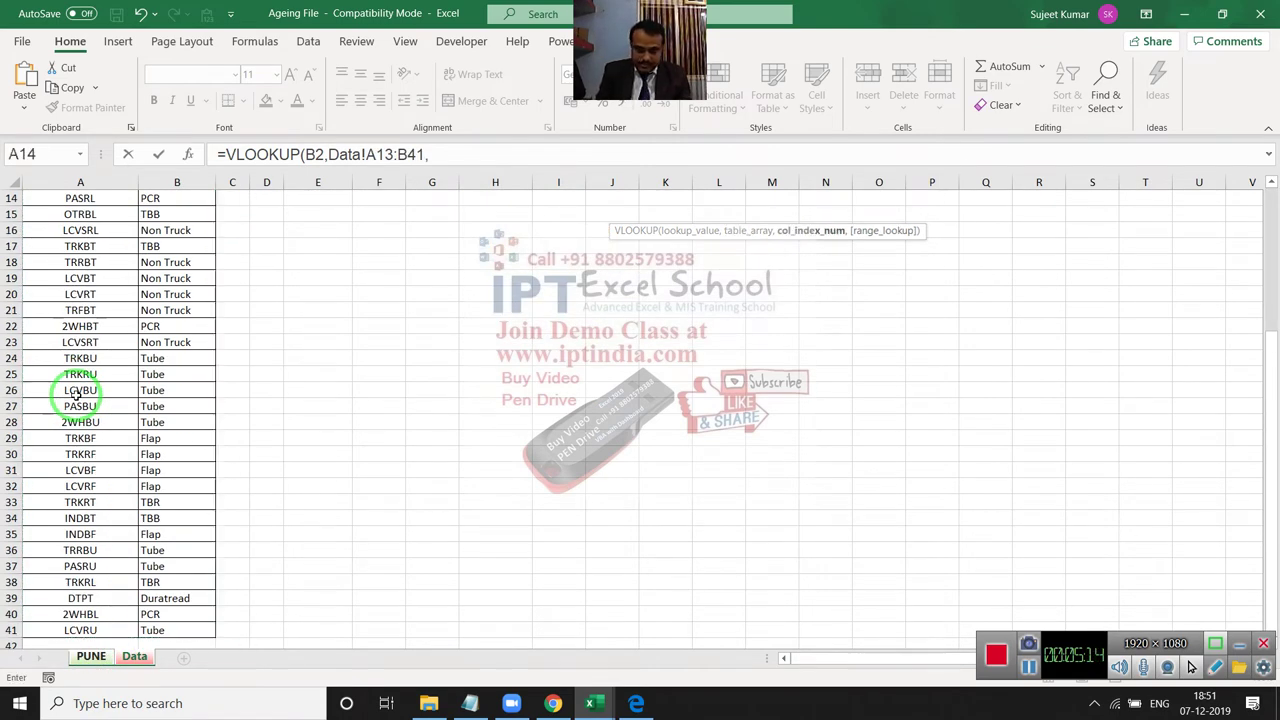
text(2,0))
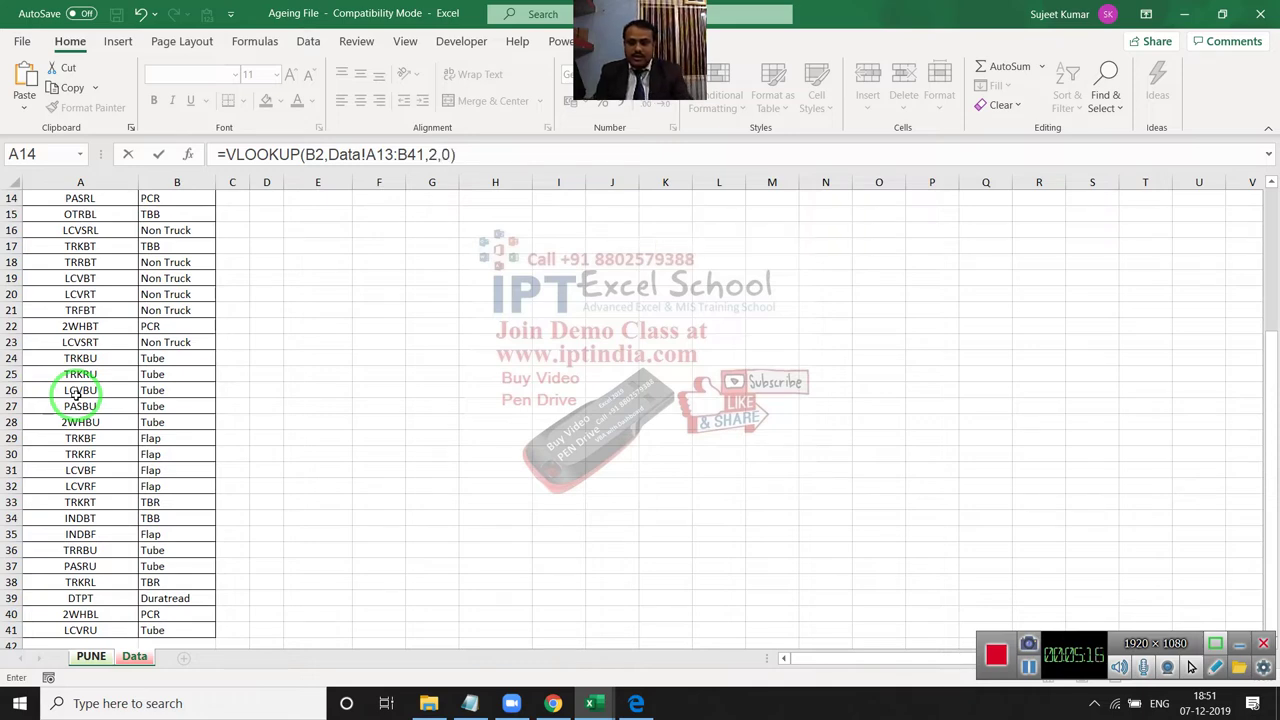
key(Return)
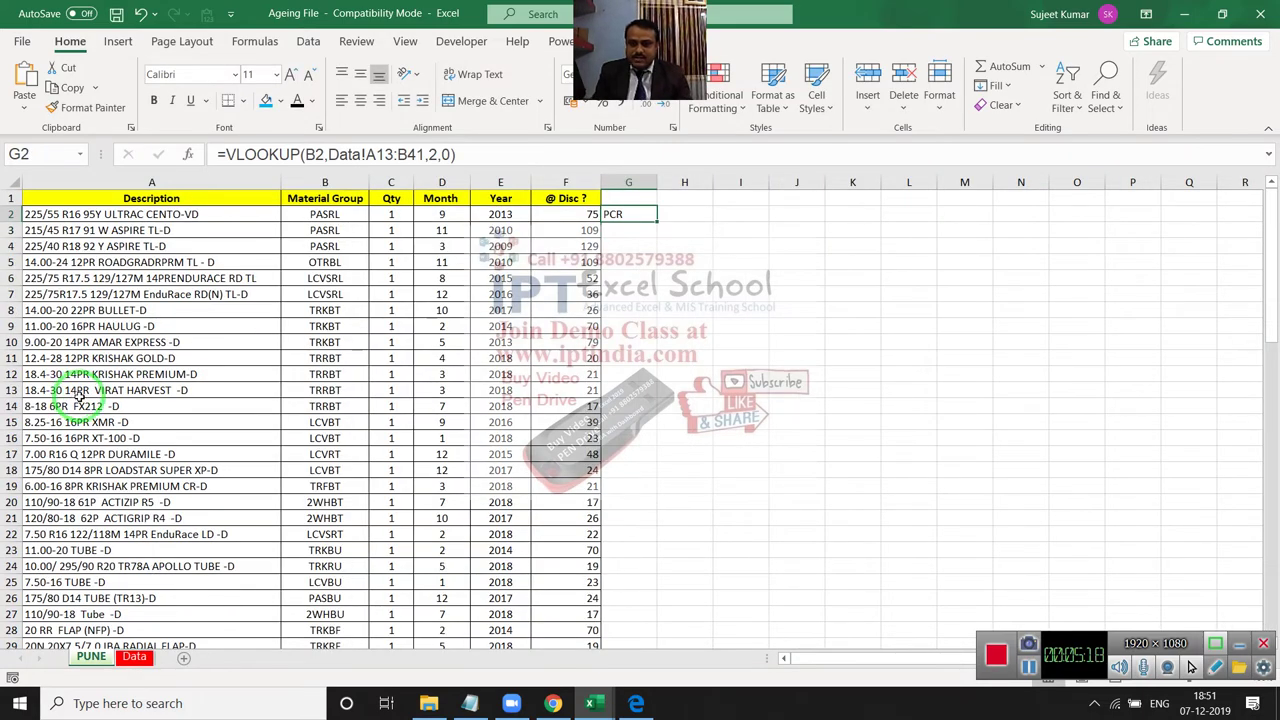
Check PCR's row in the Data sheet discount table, including 50% for 49 & ABOVE.
click(134, 656)
scroll(63, 530, up, 5)
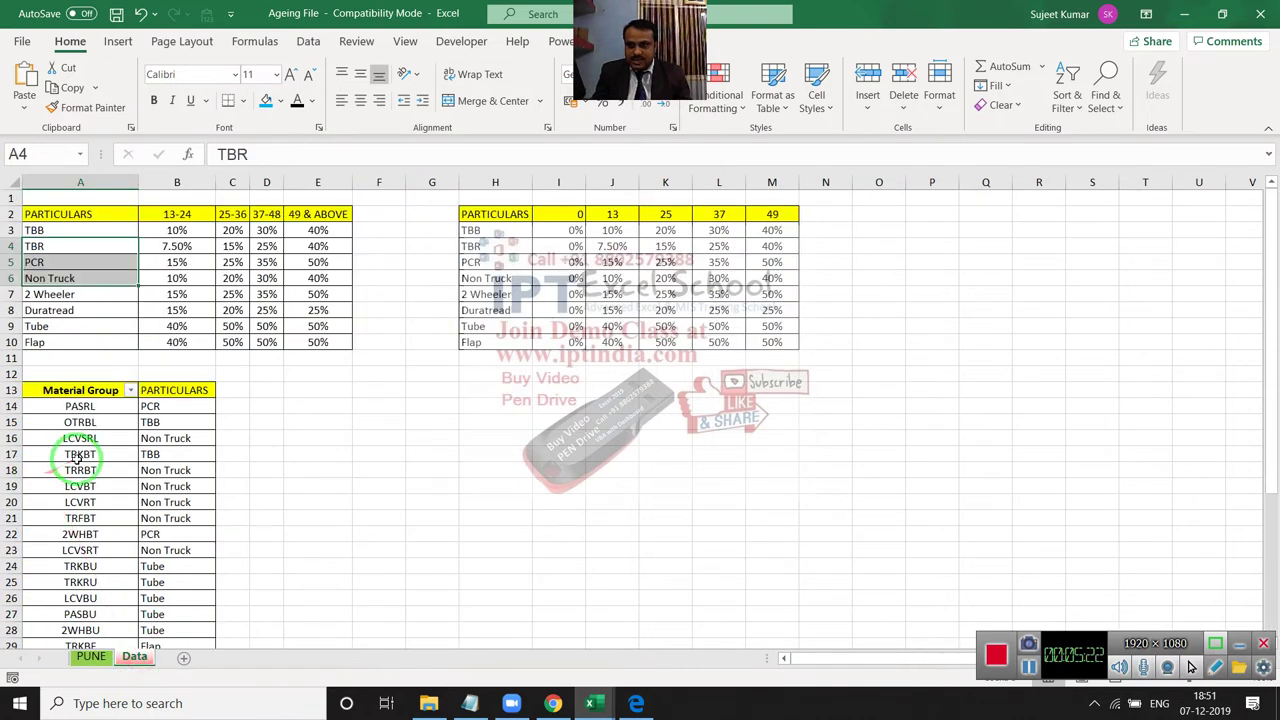
click(55, 262)
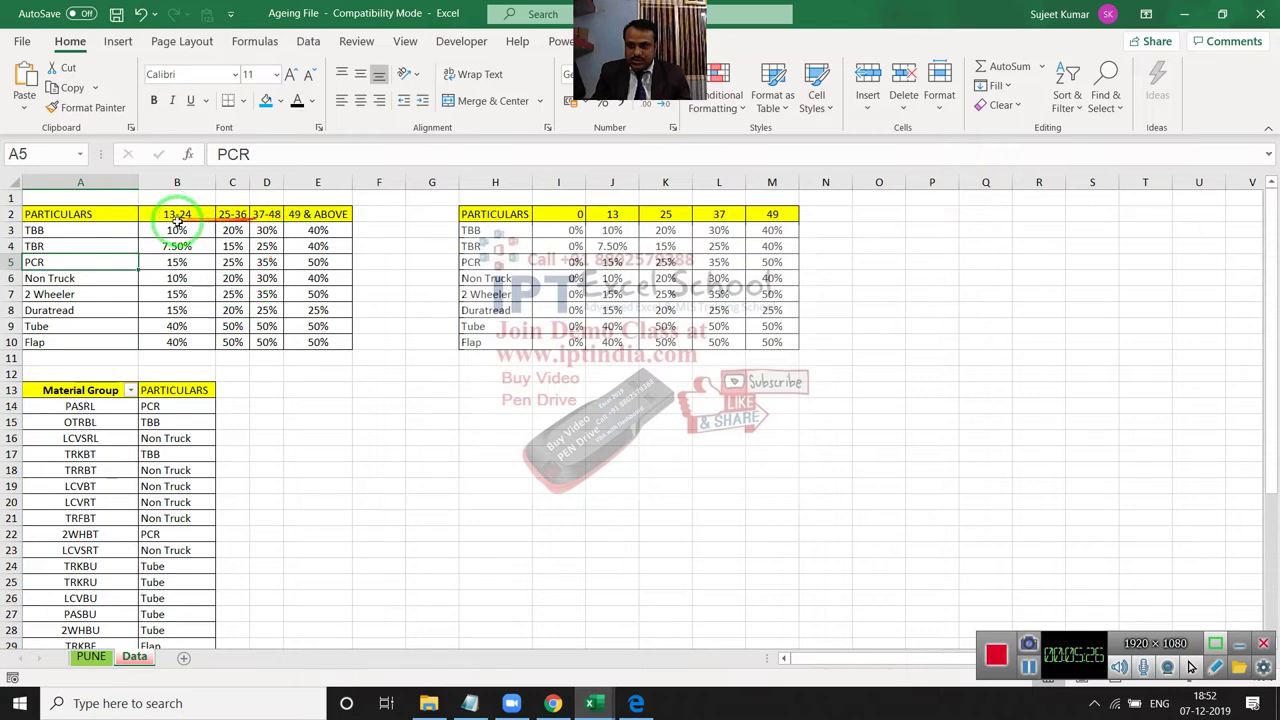
click(312, 263)
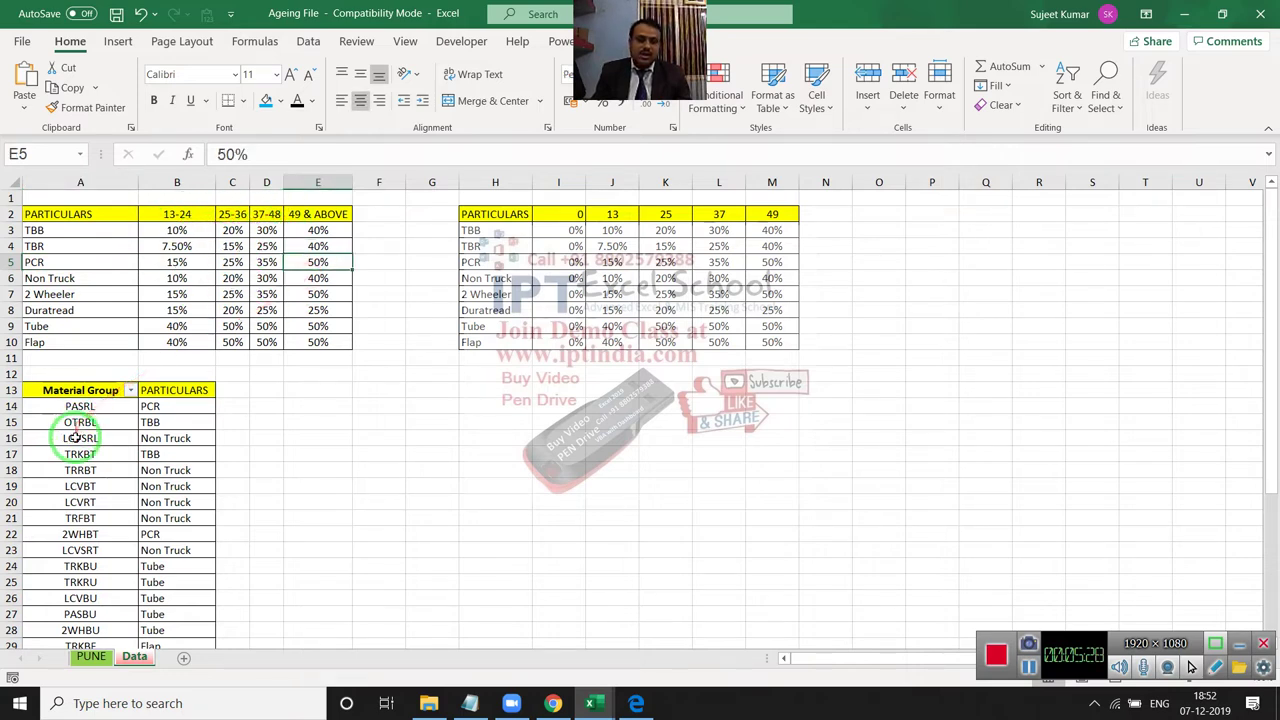
click(90, 657)
In H2, start =VLOOKUP(G2,Data!H2:M10, with a nested MATCH for the column number.
click(684, 213)
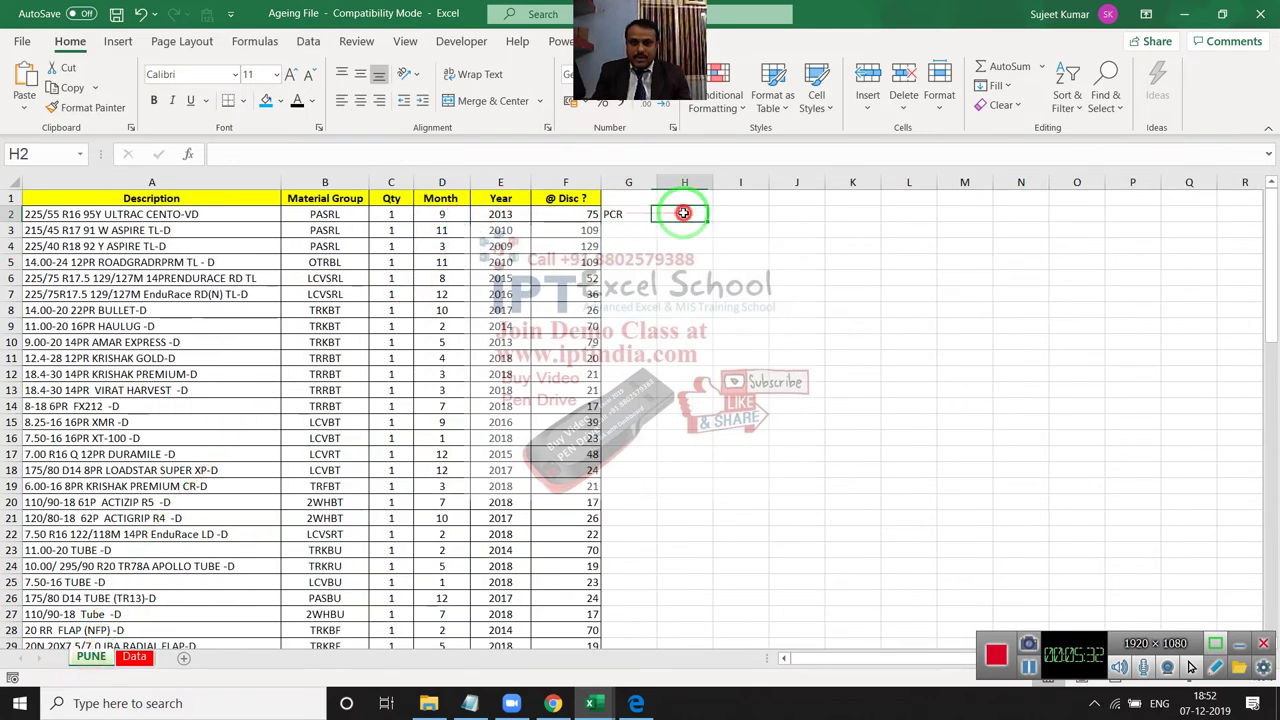
text(=VL)
key(Tab)
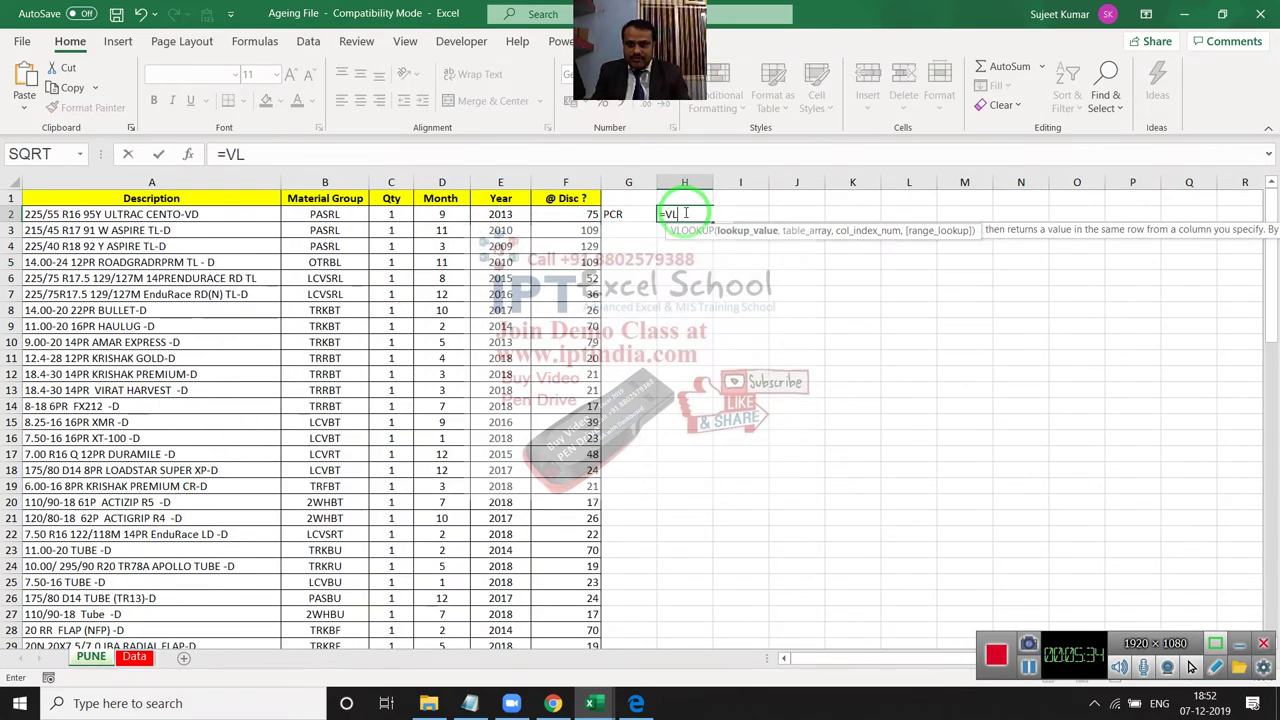
key(Left)
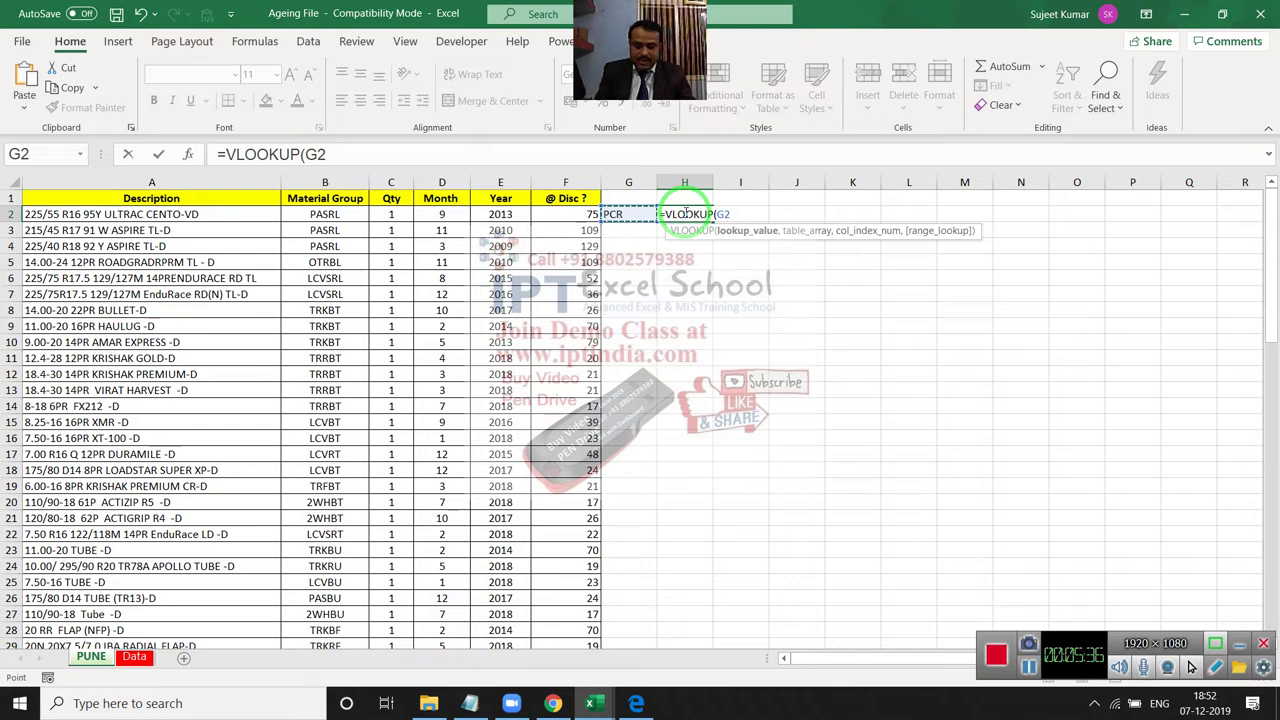
text(,)
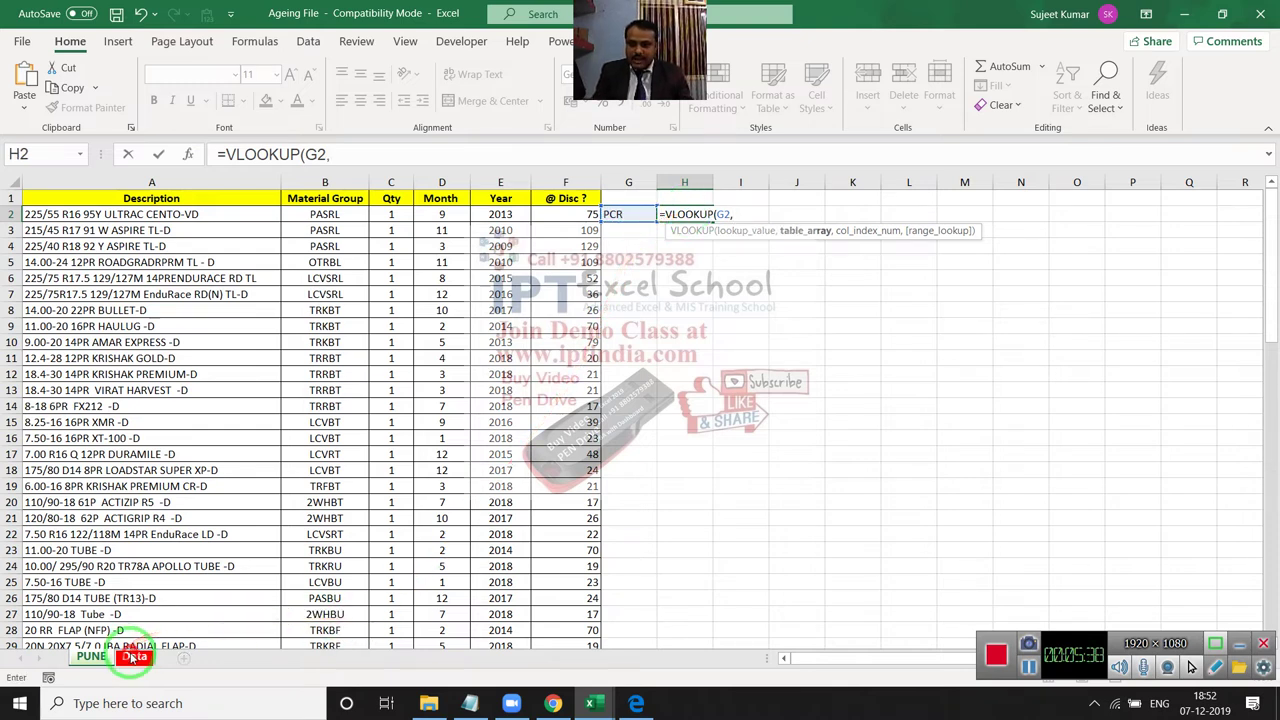
click(132, 657)
mouse_move(495, 214)
mouse_down()
mouse_move(712, 284)
mouse_move(767, 343)
mouse_up()
text(,)
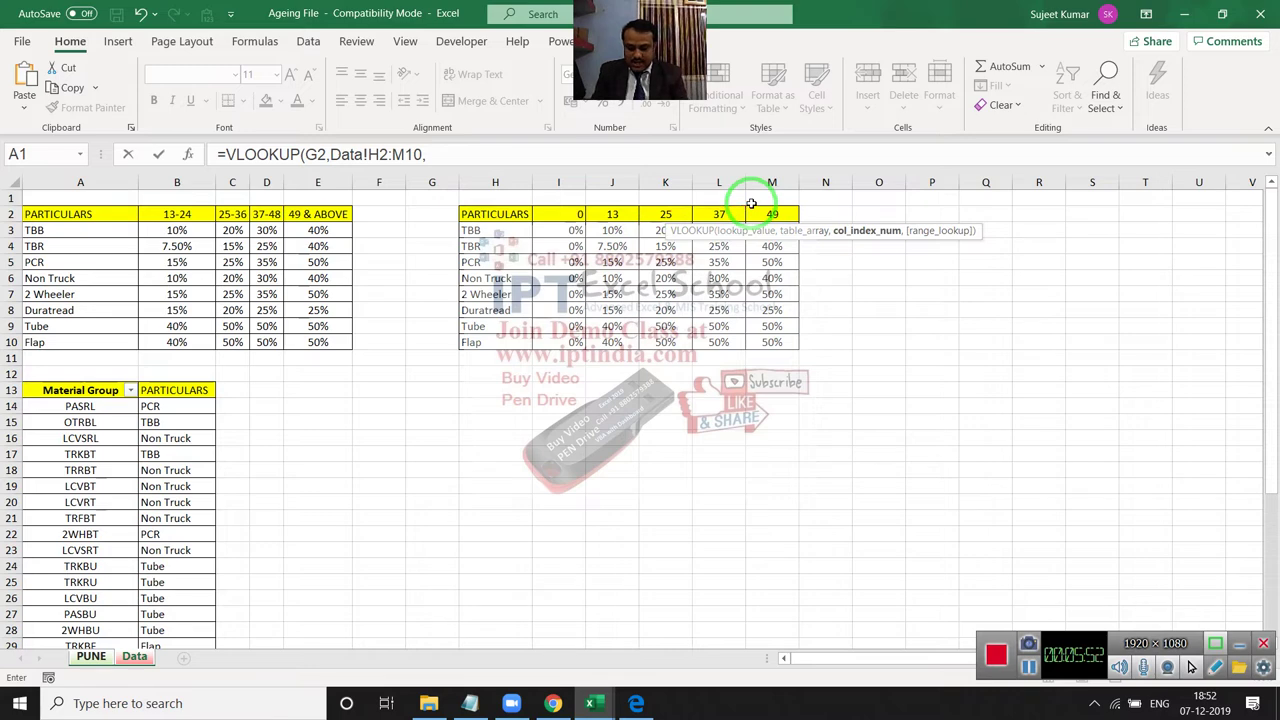
text(MA)
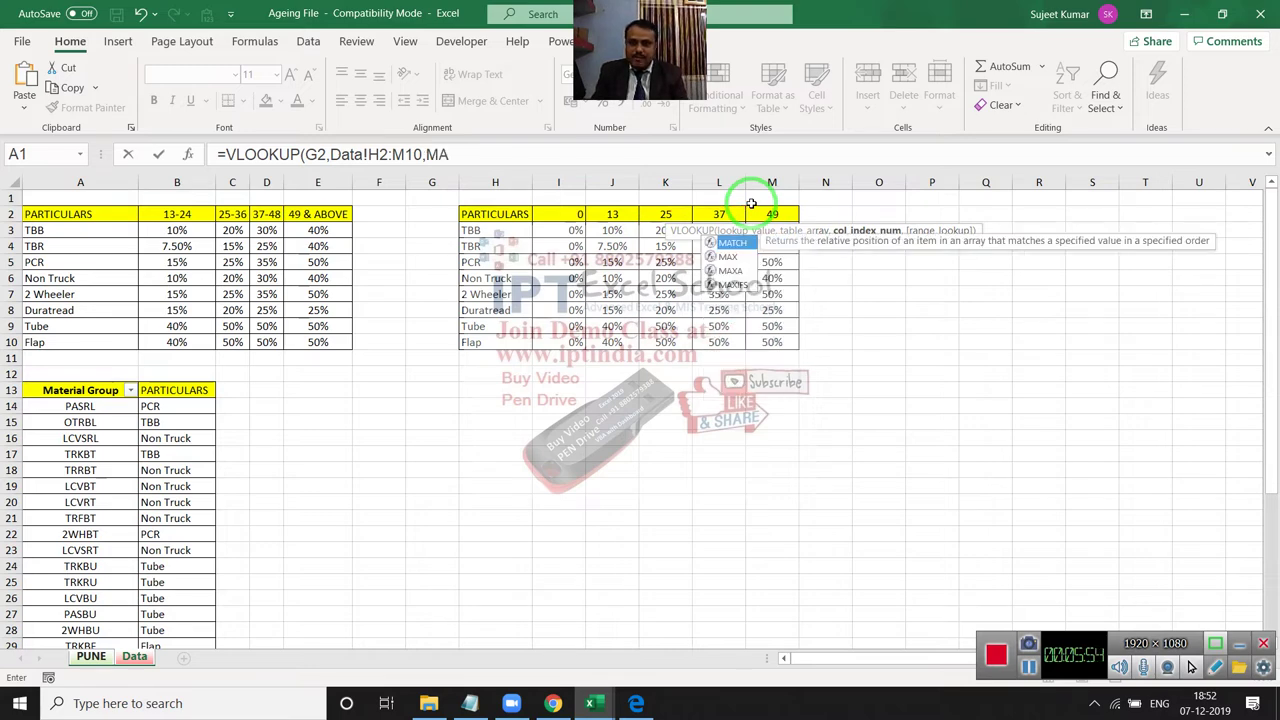
text(T)
key(Tab)
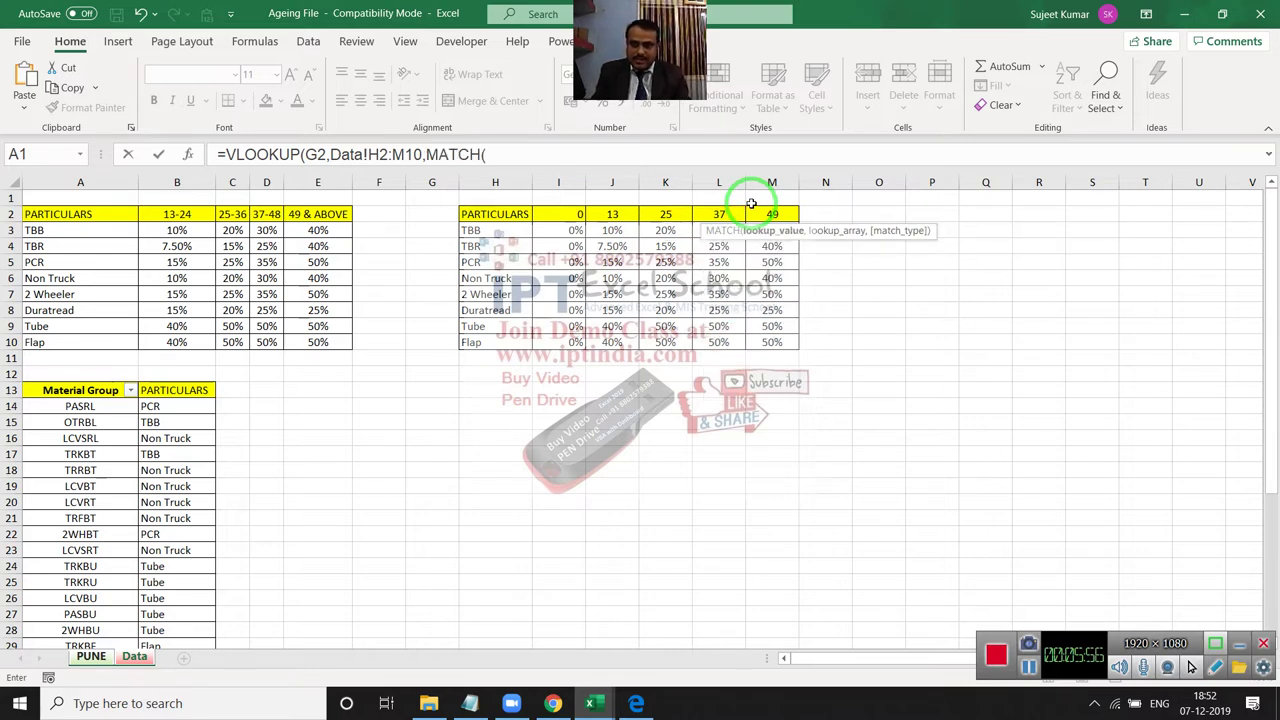
Complete the MATCH with PUNE!F2 and Data!H2:M2, match type 1, and close the formula.
click(91, 656)
click(580, 214)
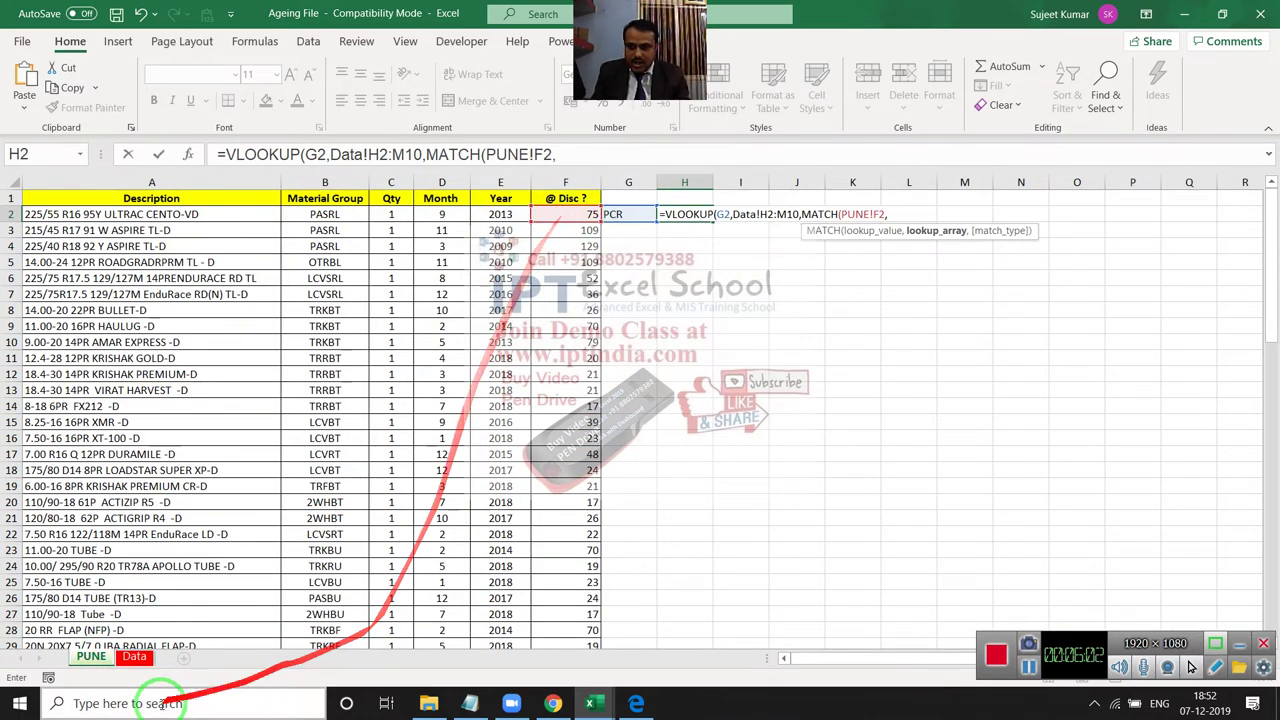
text(,)
click(134, 656)
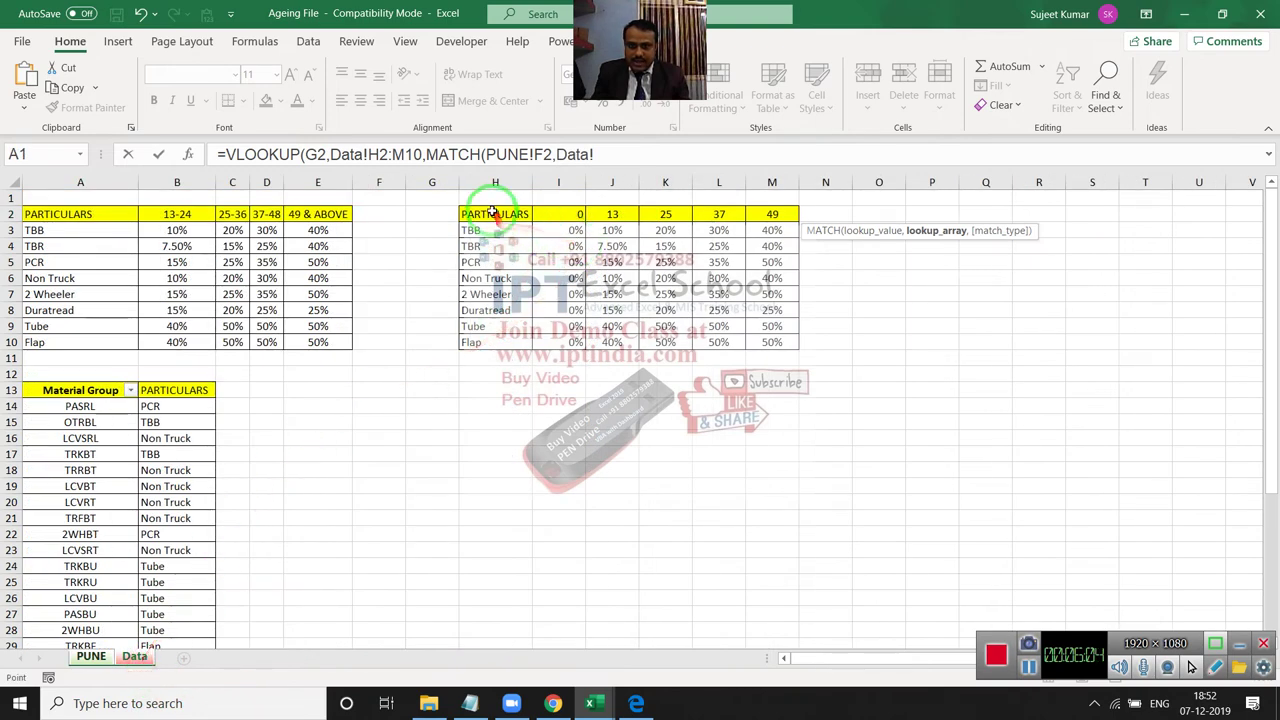
drag(495, 214, 769, 209)
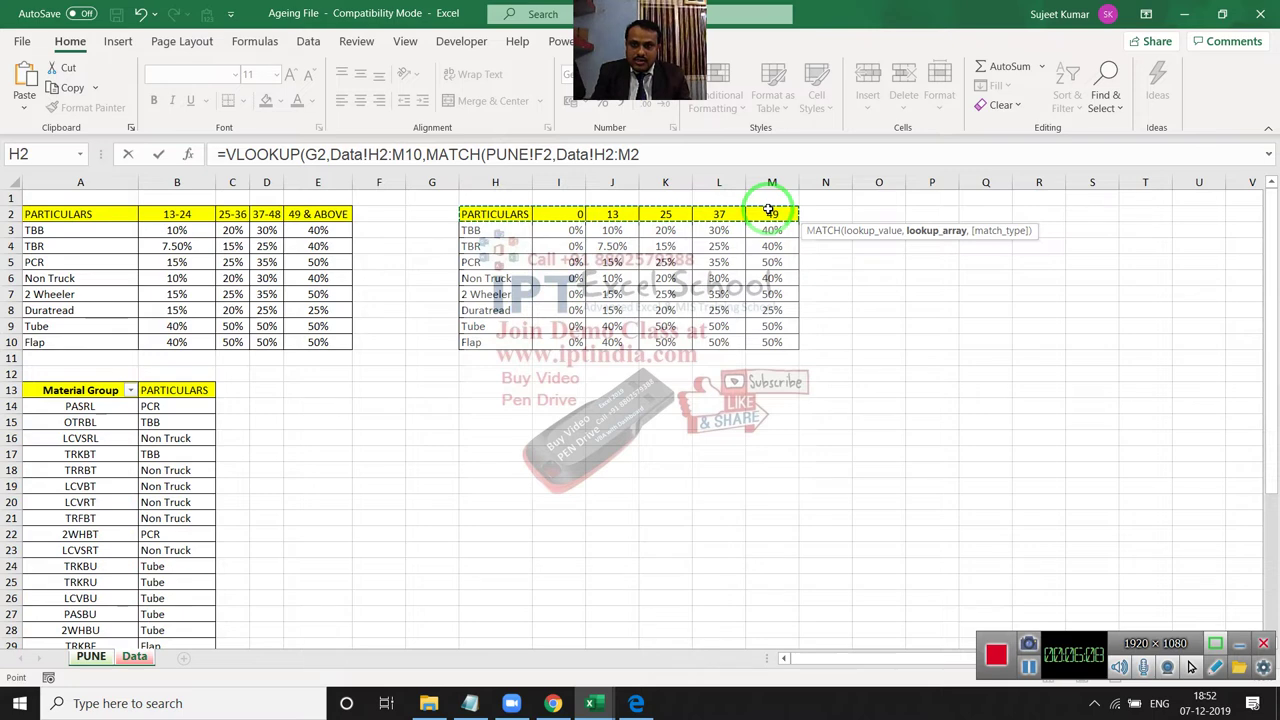
text(,)
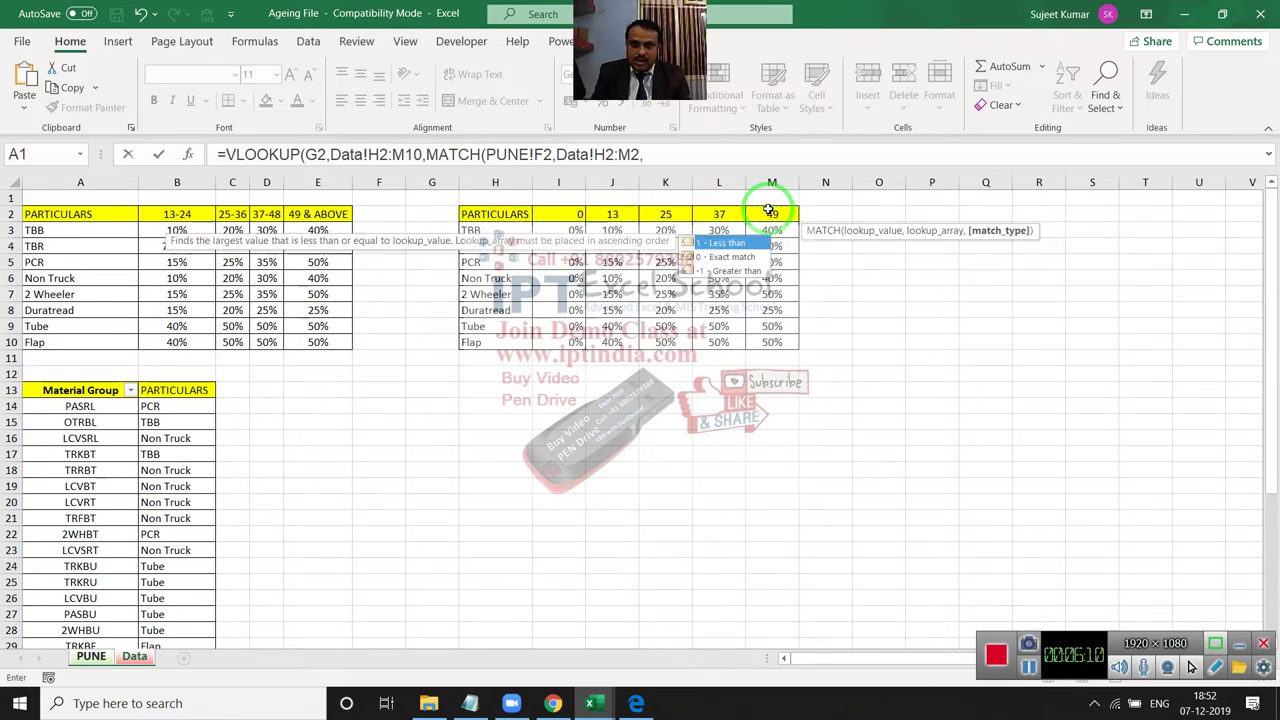
text(0,)
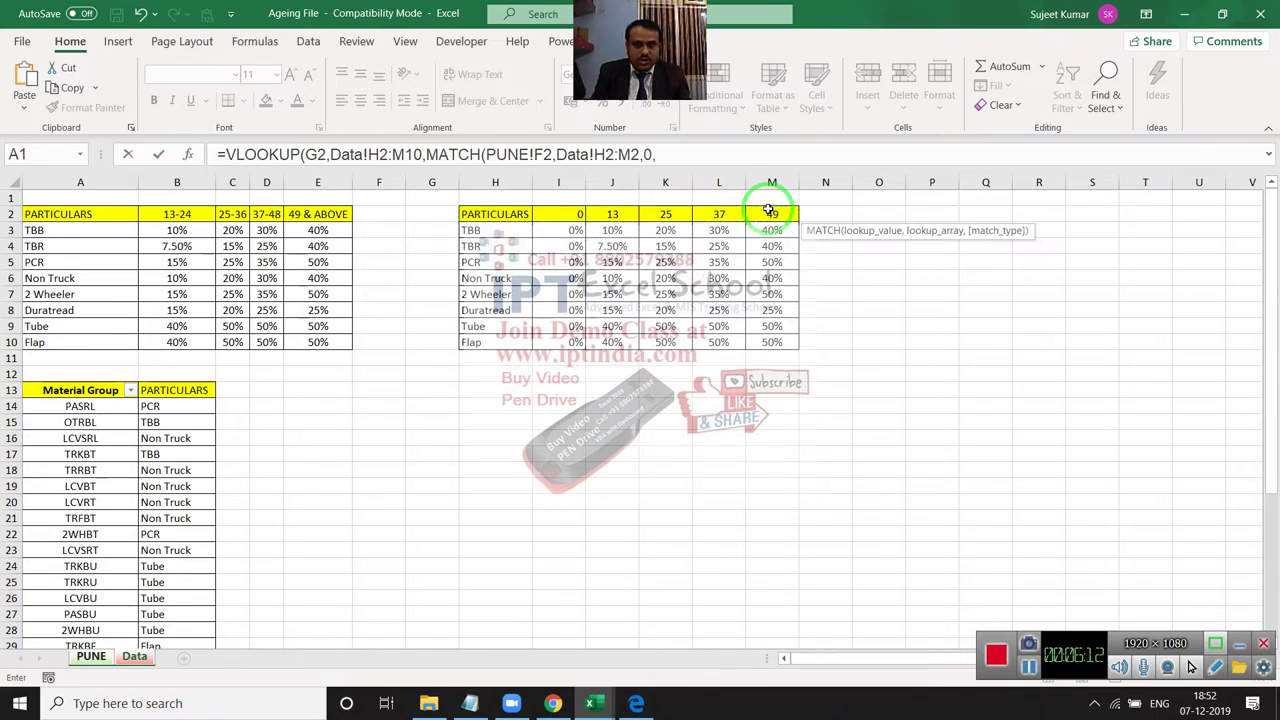
key(BackSpace)
key(BackSpace)
text(1)
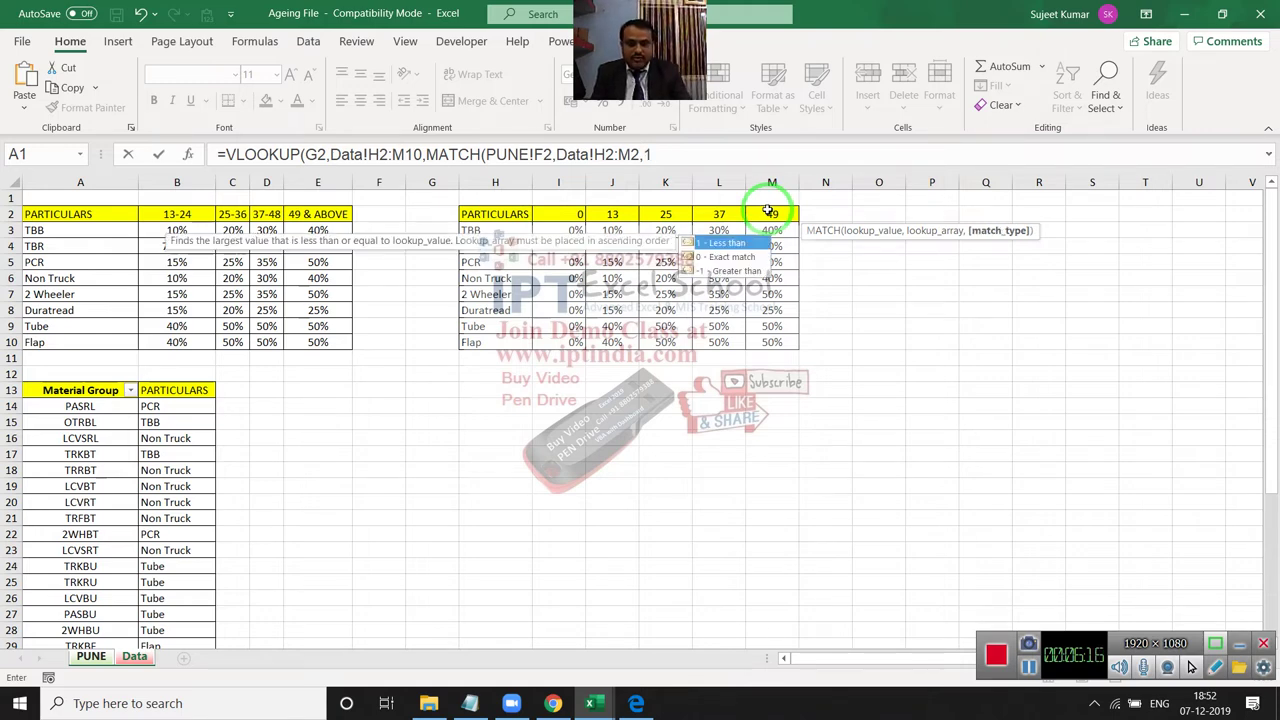
text(),0)
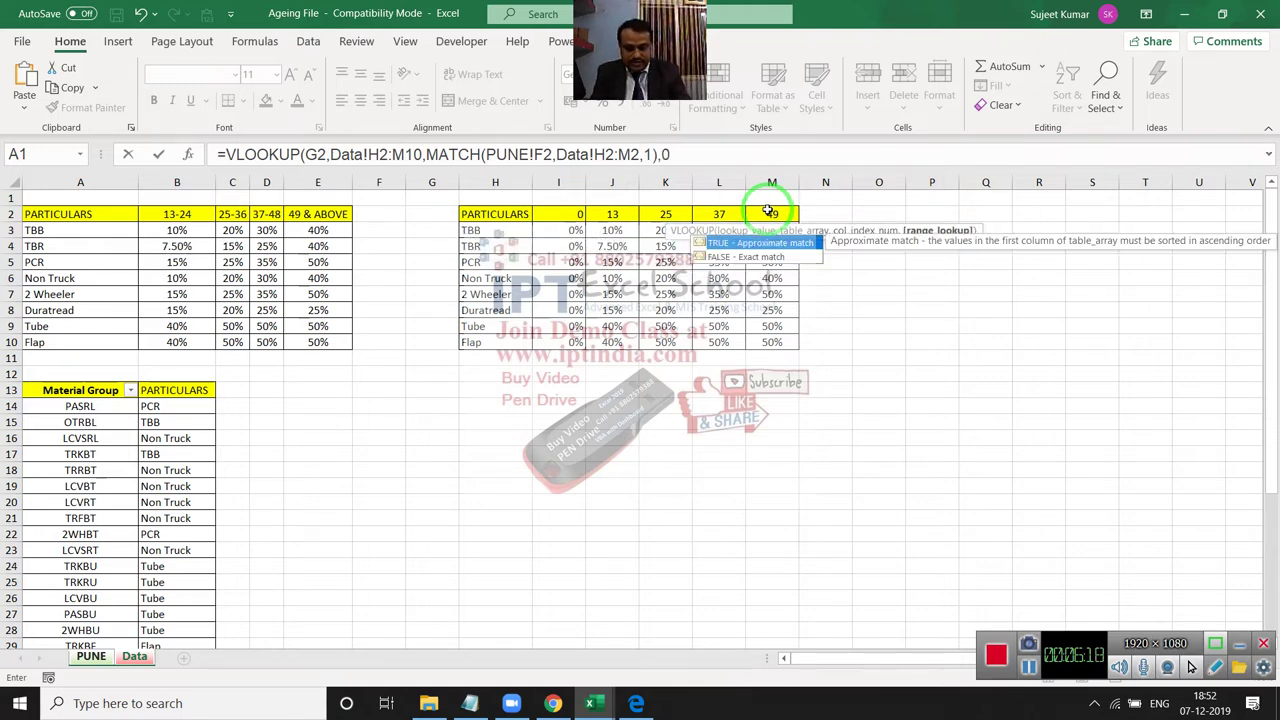
text())
Commit the H2 formula showing 0.5, then review the DATEDIF formula in F2 and lookups in G2 and H2.
key(Return)
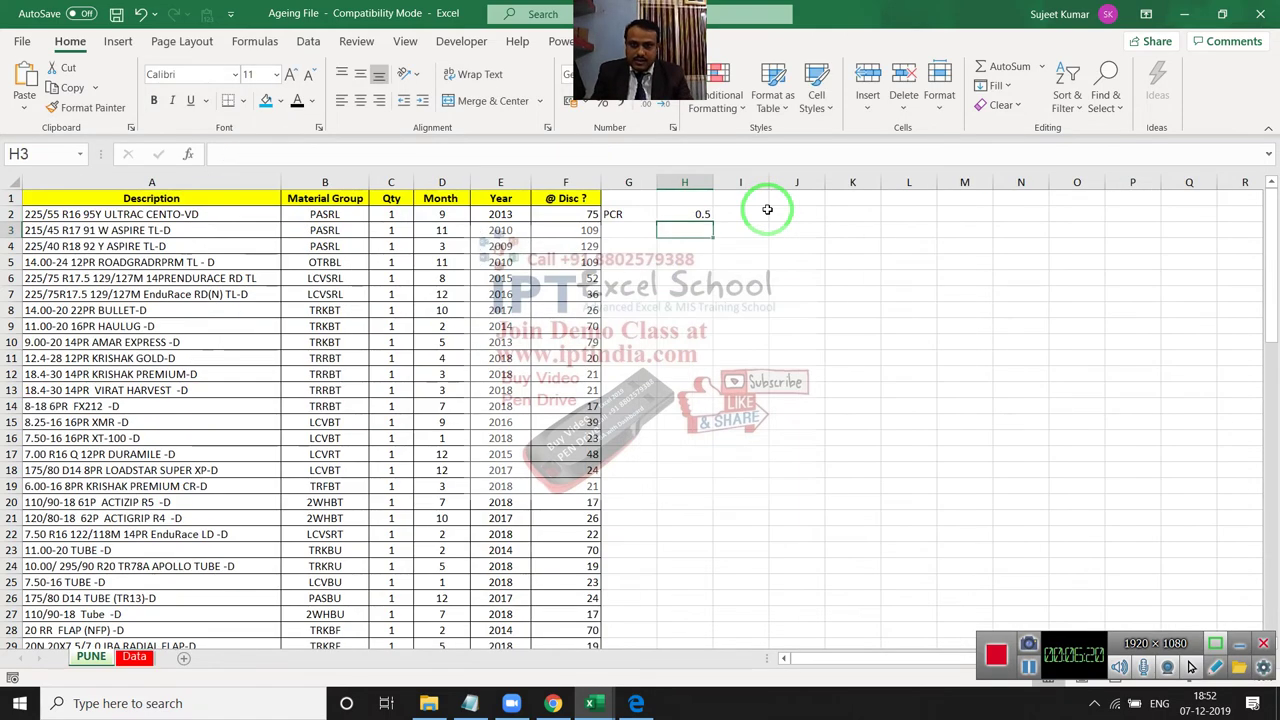
key(Up)
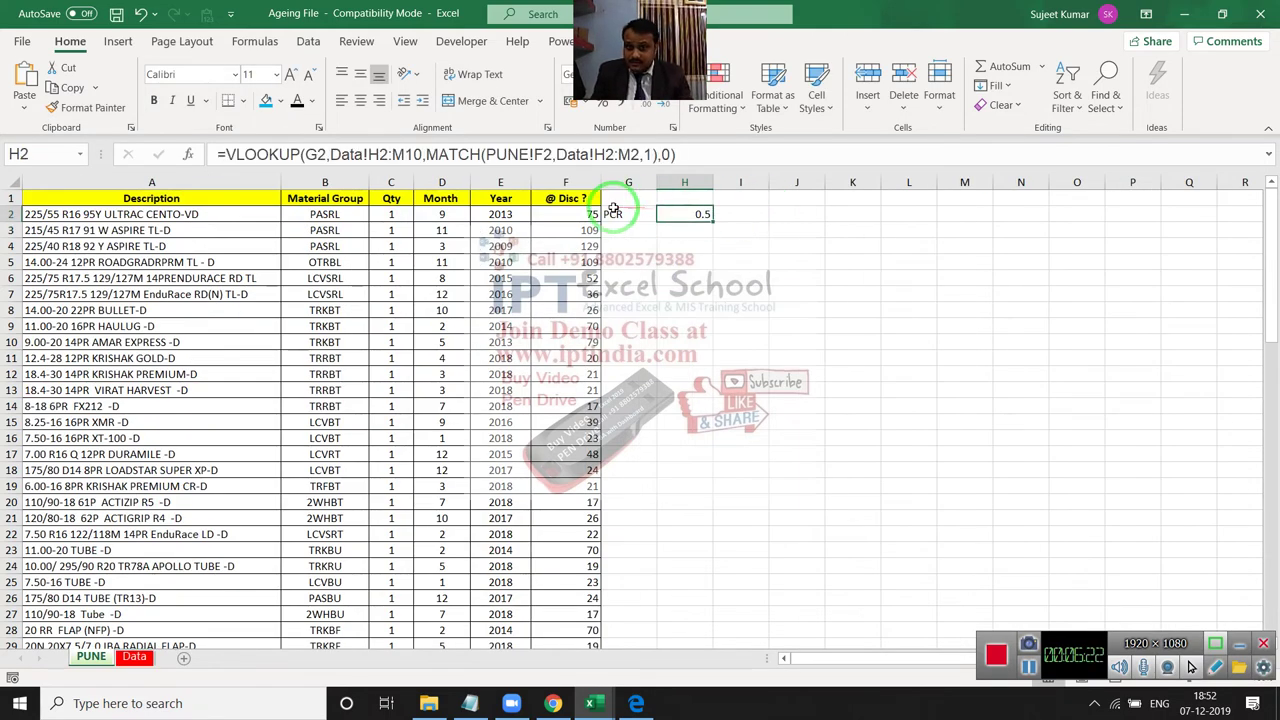
click(562, 213)
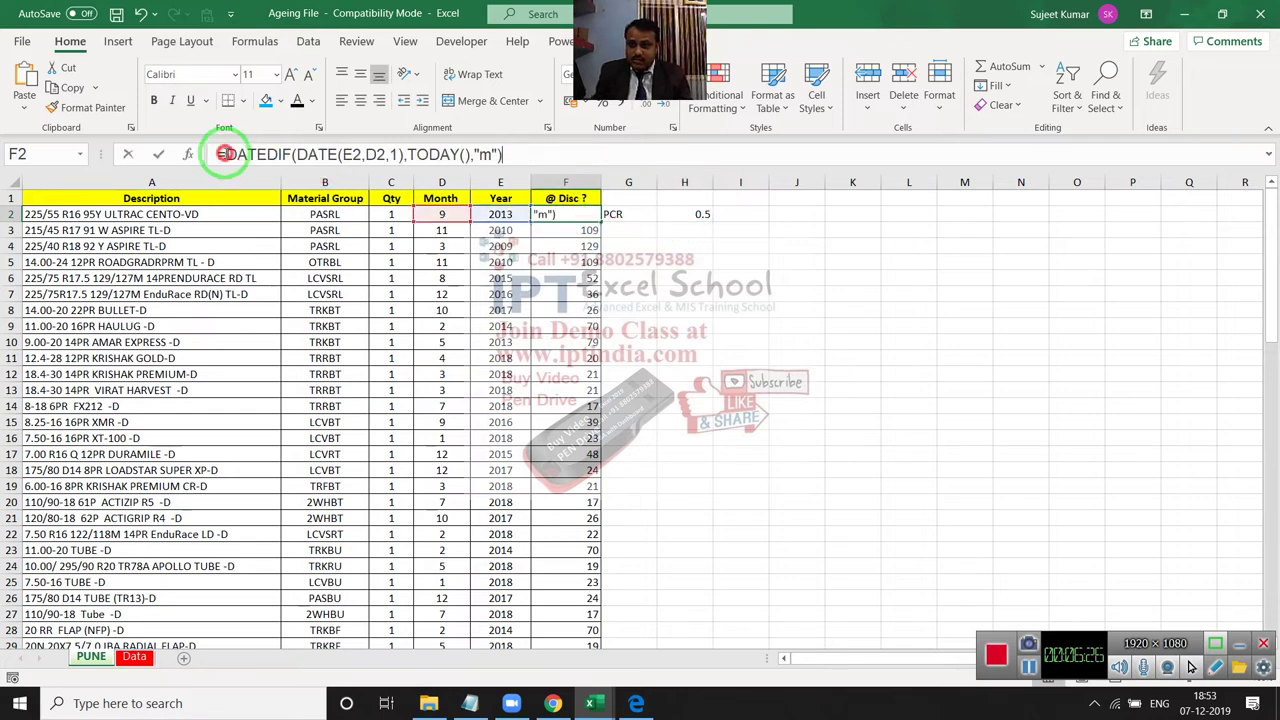
drag(217, 154, 534, 157)
key(ctrl+c)
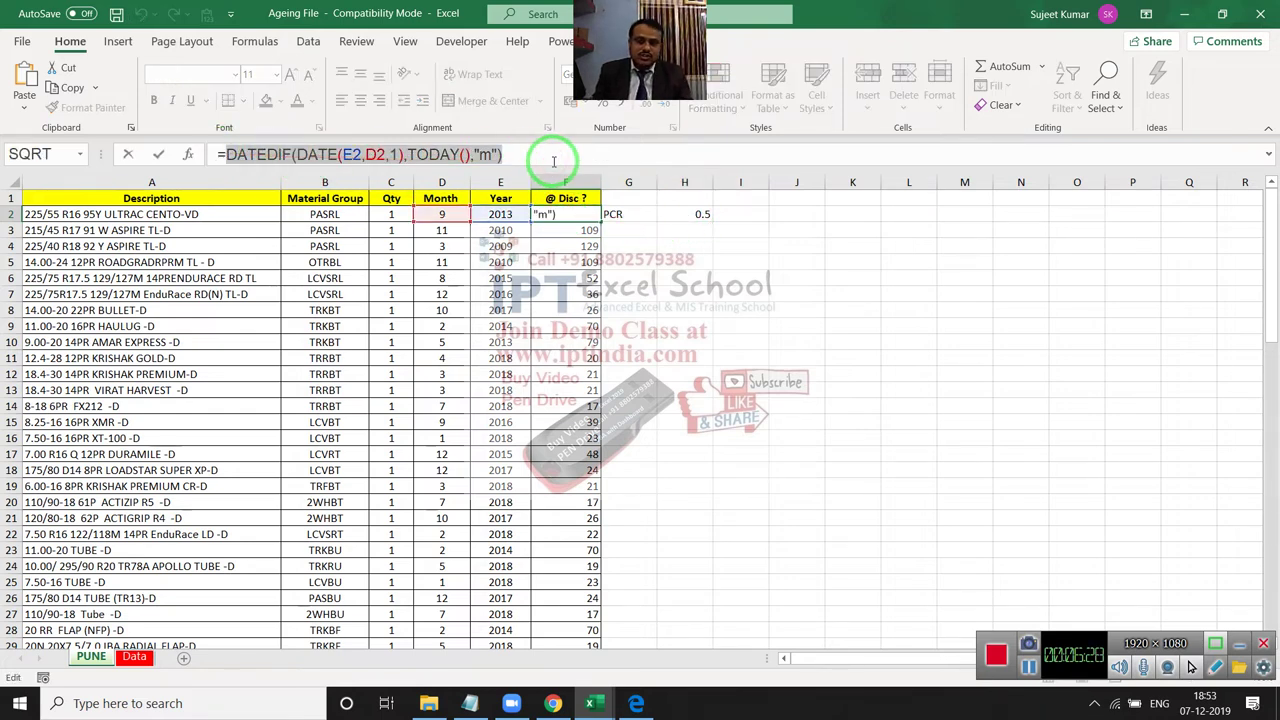
key(Escape)
click(640, 213)
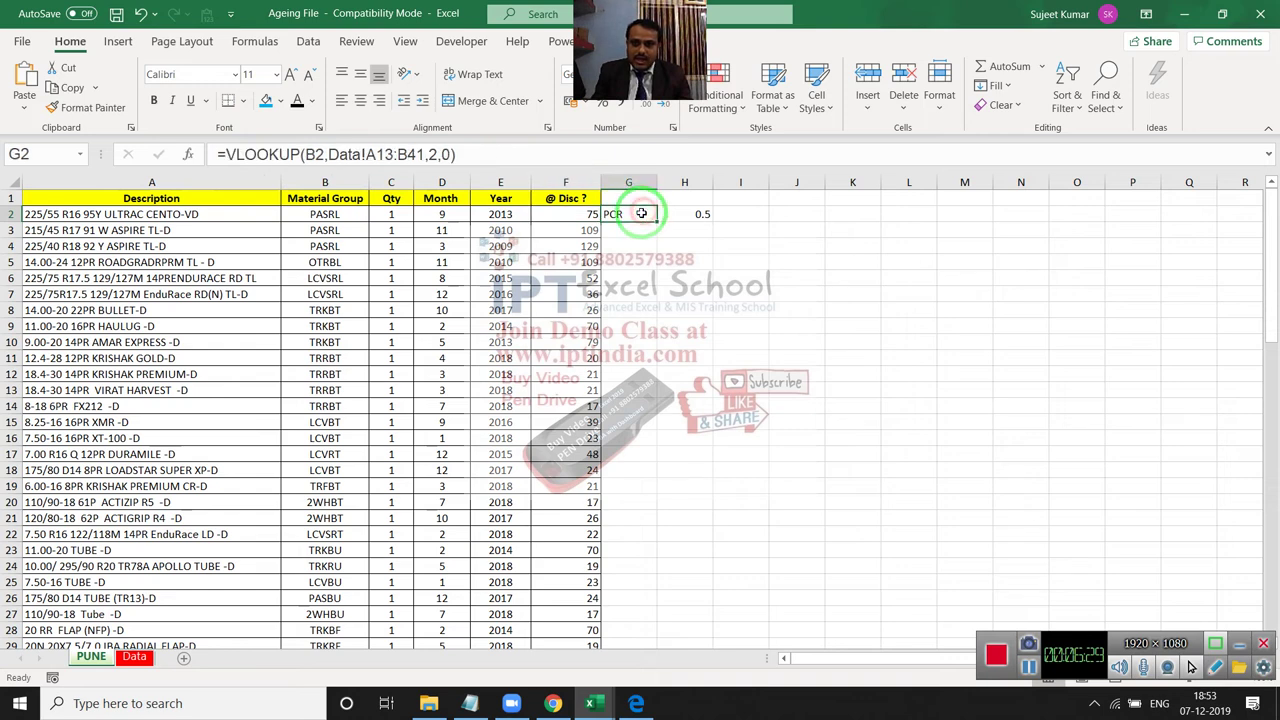
click(707, 214)
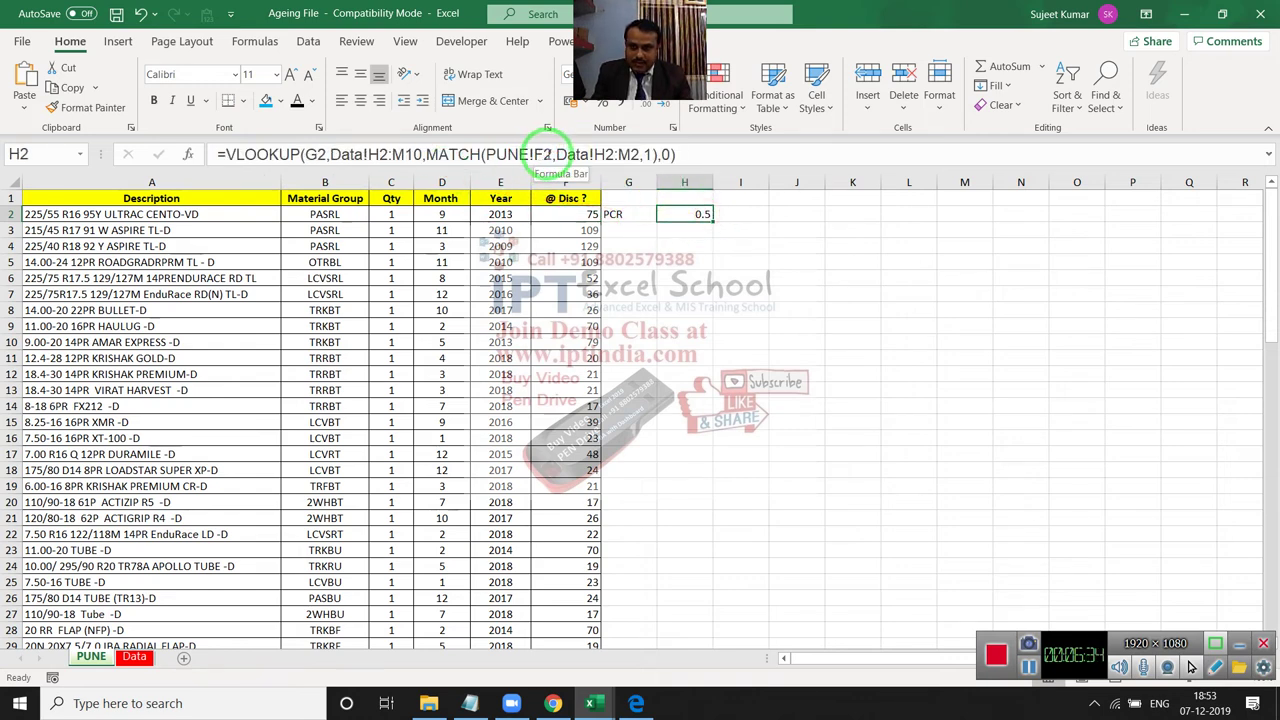
In H2's MATCH, replace PUNE!F2 with the DATEDIF(DATE(E2,D2,1),TODAY(),"m") months calculation.
click(547, 154)
key(BackSpace)
key(BackSpace)
key(BackSpace)
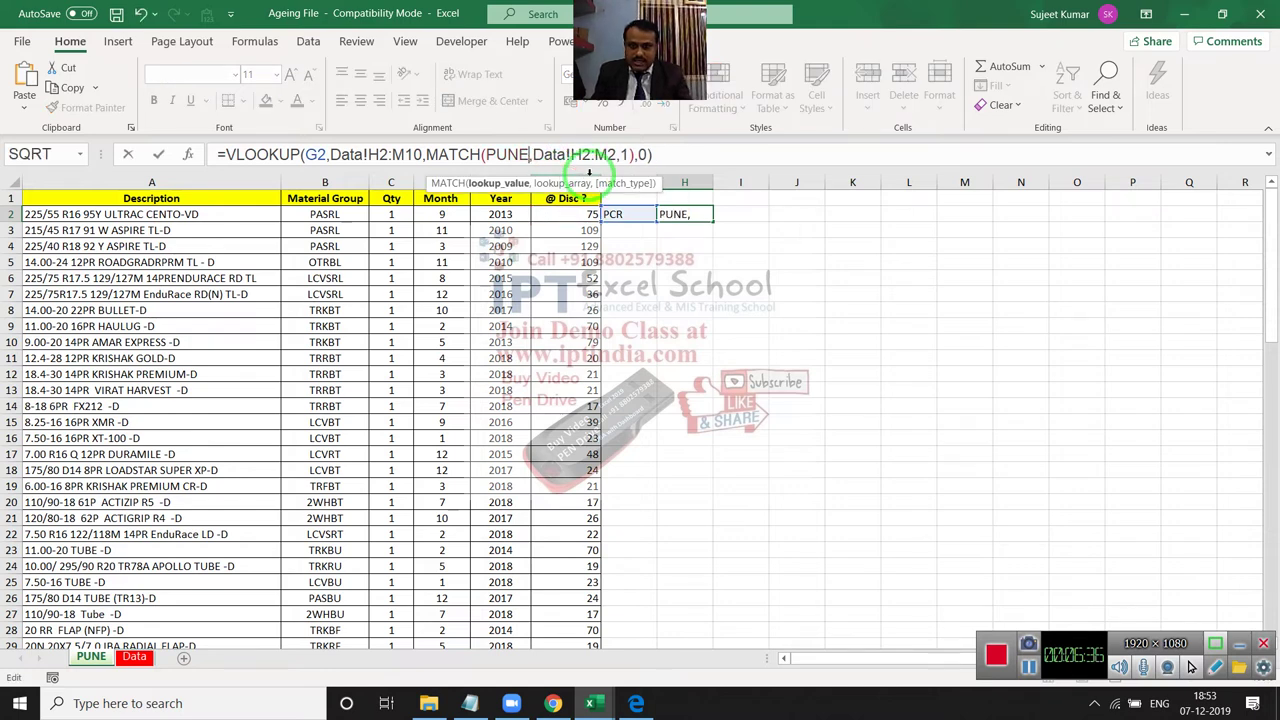
key(BackSpace)
key(BackSpace)
key(BackSpace)
key(BackSpace)
key(ctrl+v)
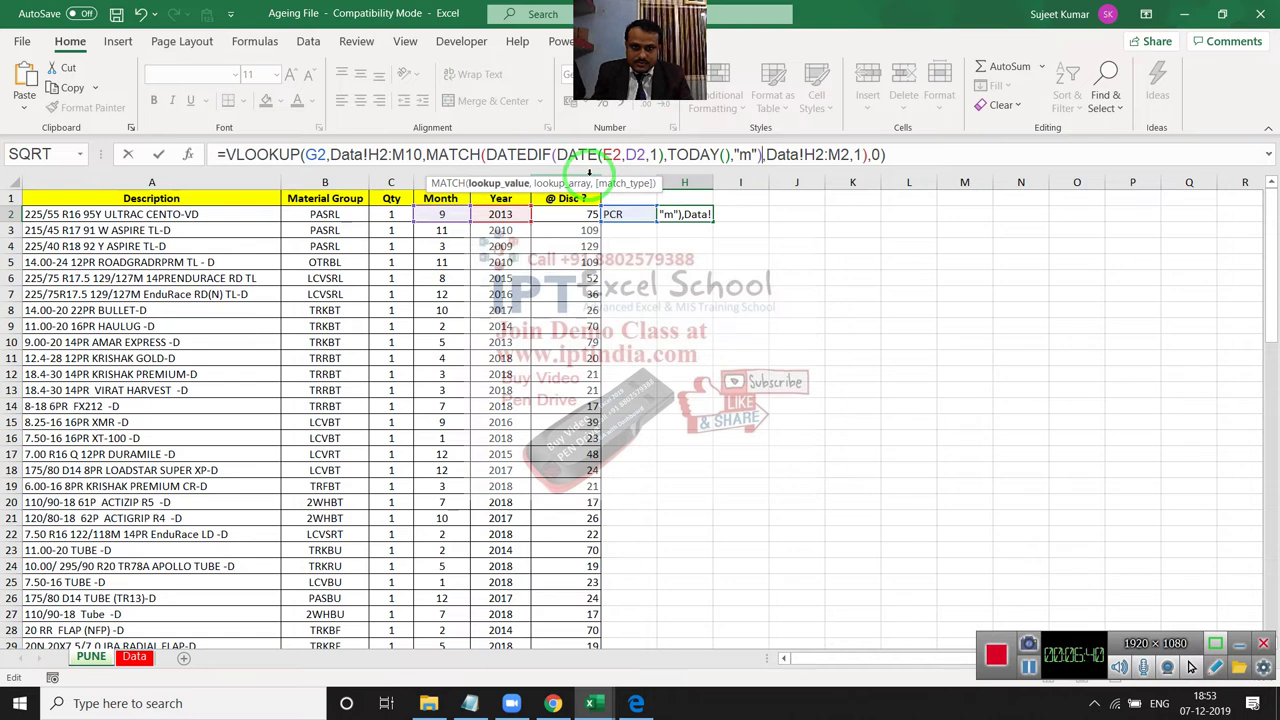
key(Return)
key(Up)
Replace the G2 reference in H2 with G2's VLOOKUP(B2,Data!A13:B41,2,0) material group lookup.
key(Left)
mouse_move(588, 180)
mouse_down()
mouse_move(250, 185)
mouse_move(567, 175)
mouse_up()
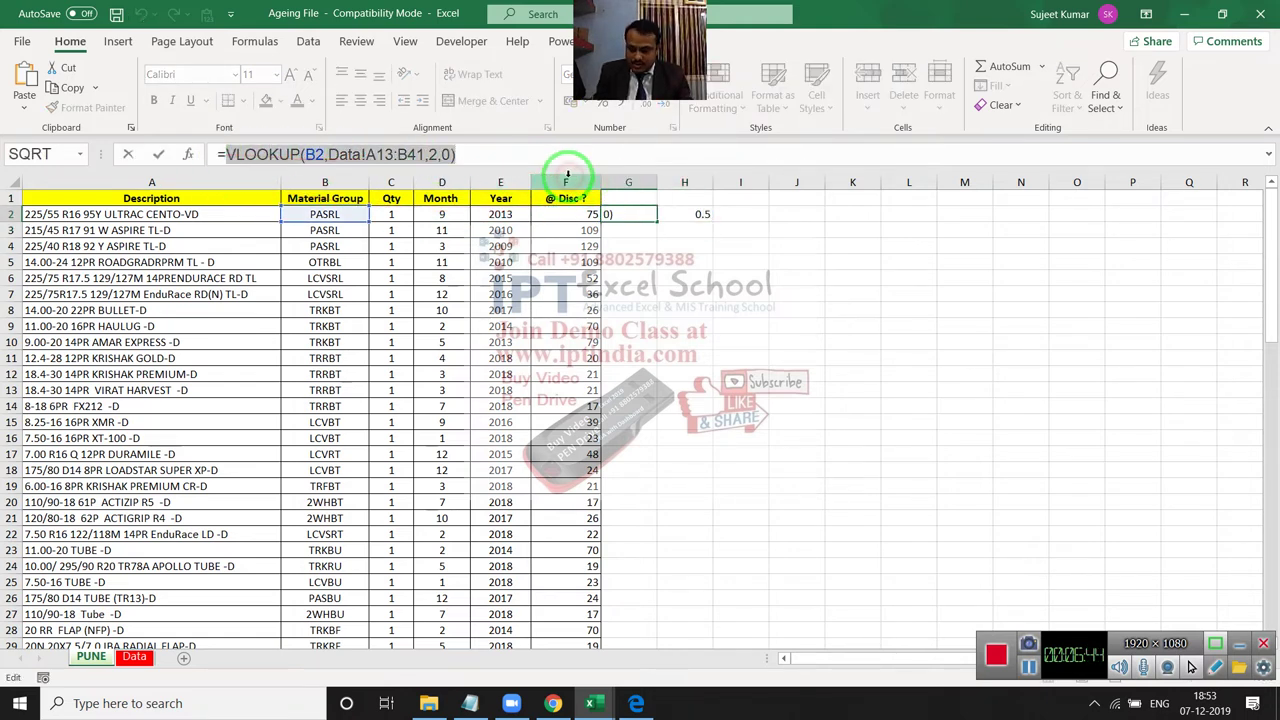
key(Escape)
key(Right)
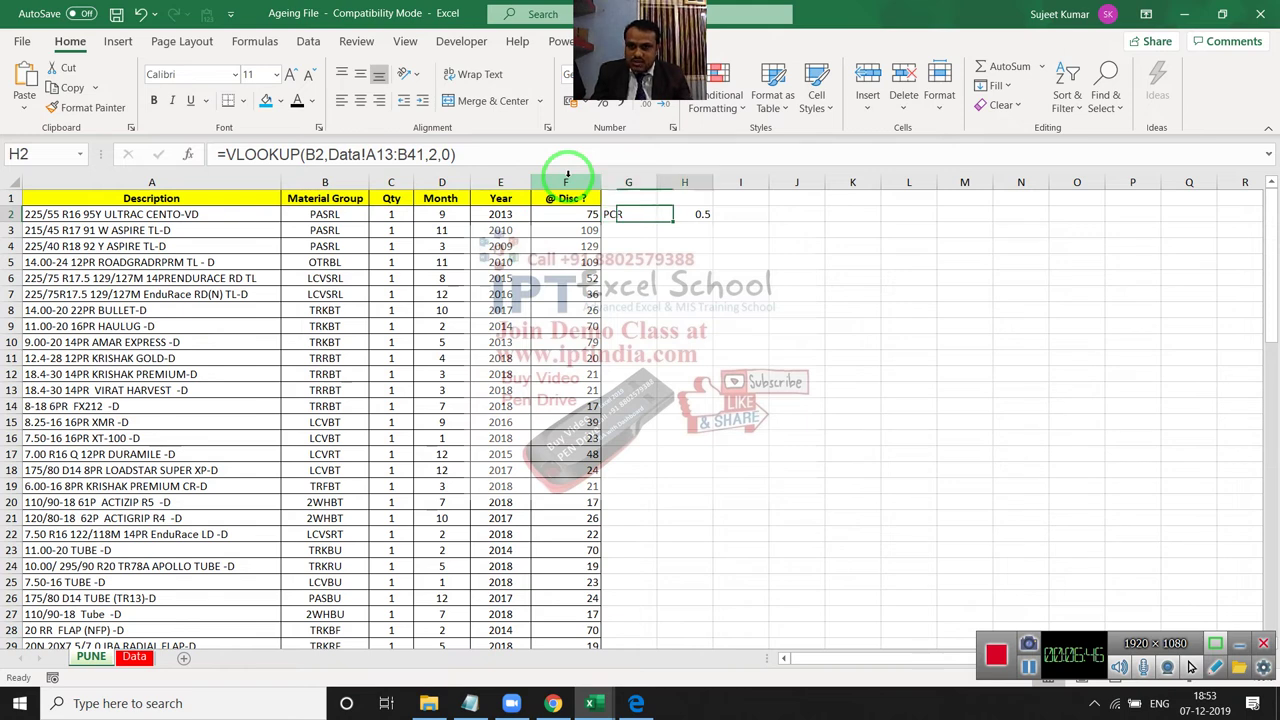
drag(563, 177, 285, 175)
double_click(312, 155)
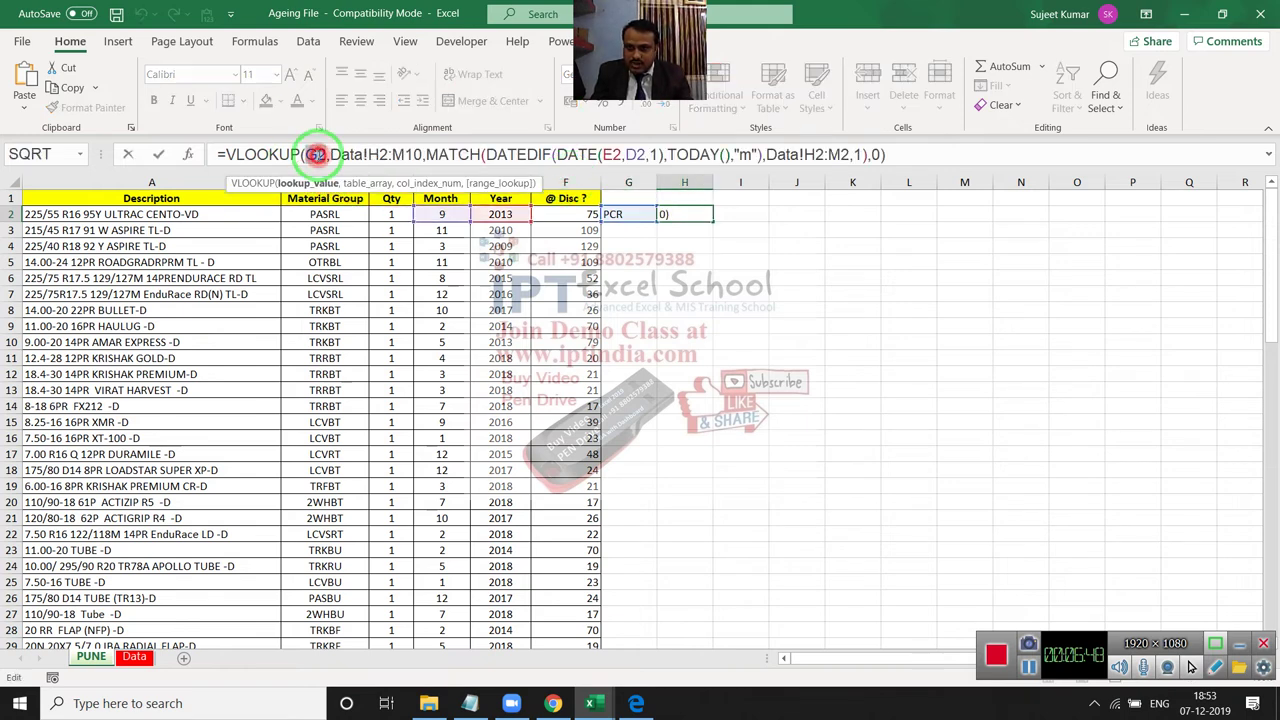
text(VLOOKUP(B2,Data!A13:B41,2,0))
key(Return)
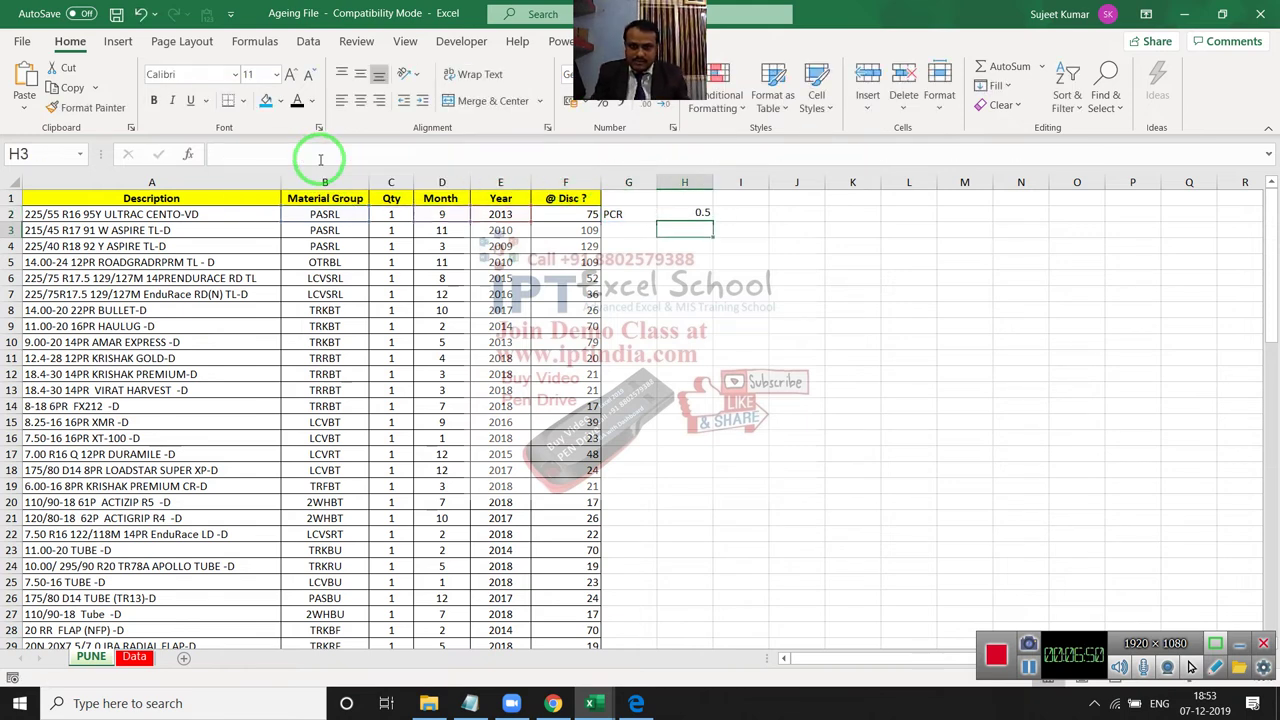
Copy the nested H2 formula into F2, the first @ Disc ? cell.
key(Up)
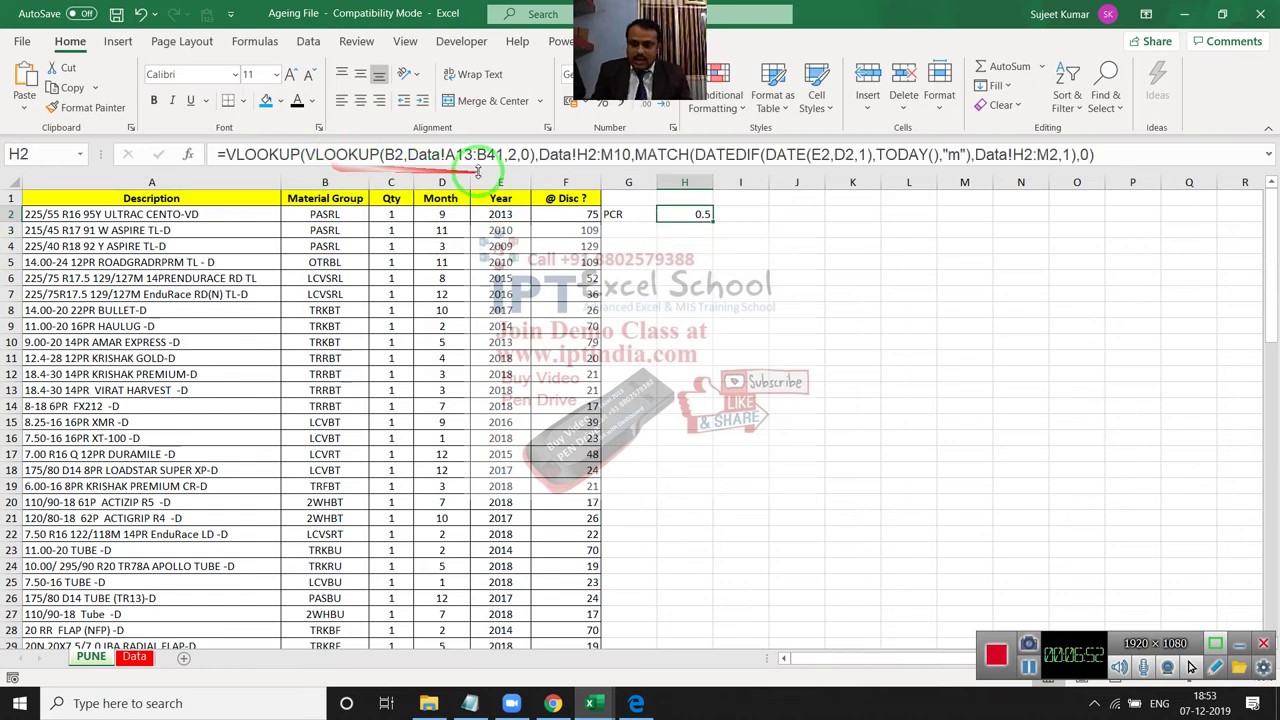
key(ctrl+c)
key(Left)
key(Left)
key(Return)
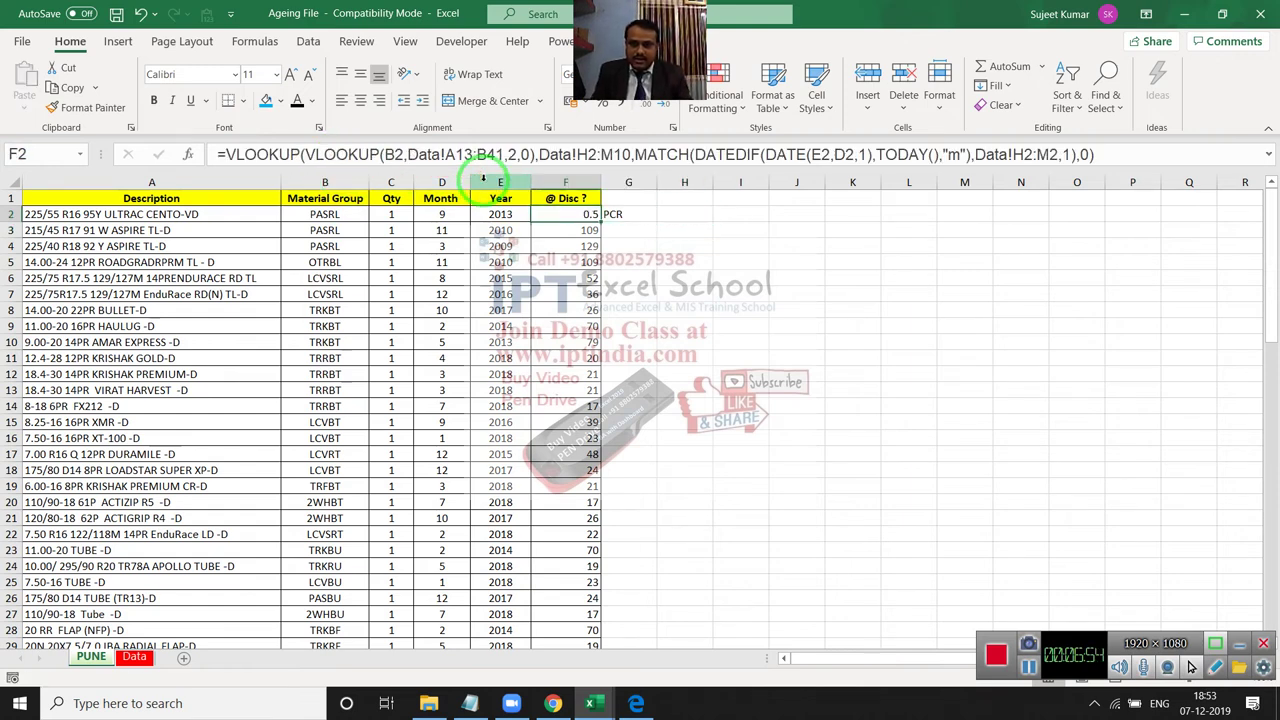
In F2's formula, make Data!A13:B41 and Data!H2:M10 absolute ($A$13:$B$41, $H$2:$M$10).
click(386, 157)
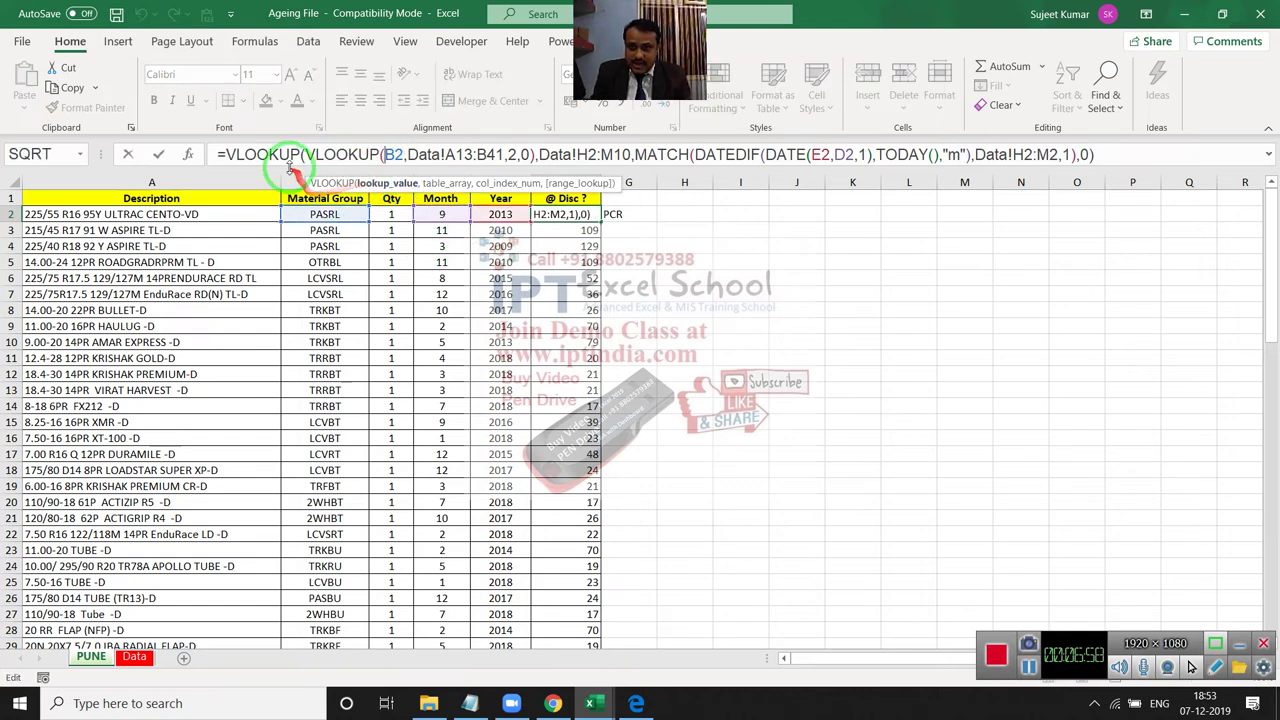
drag(408, 155, 504, 155)
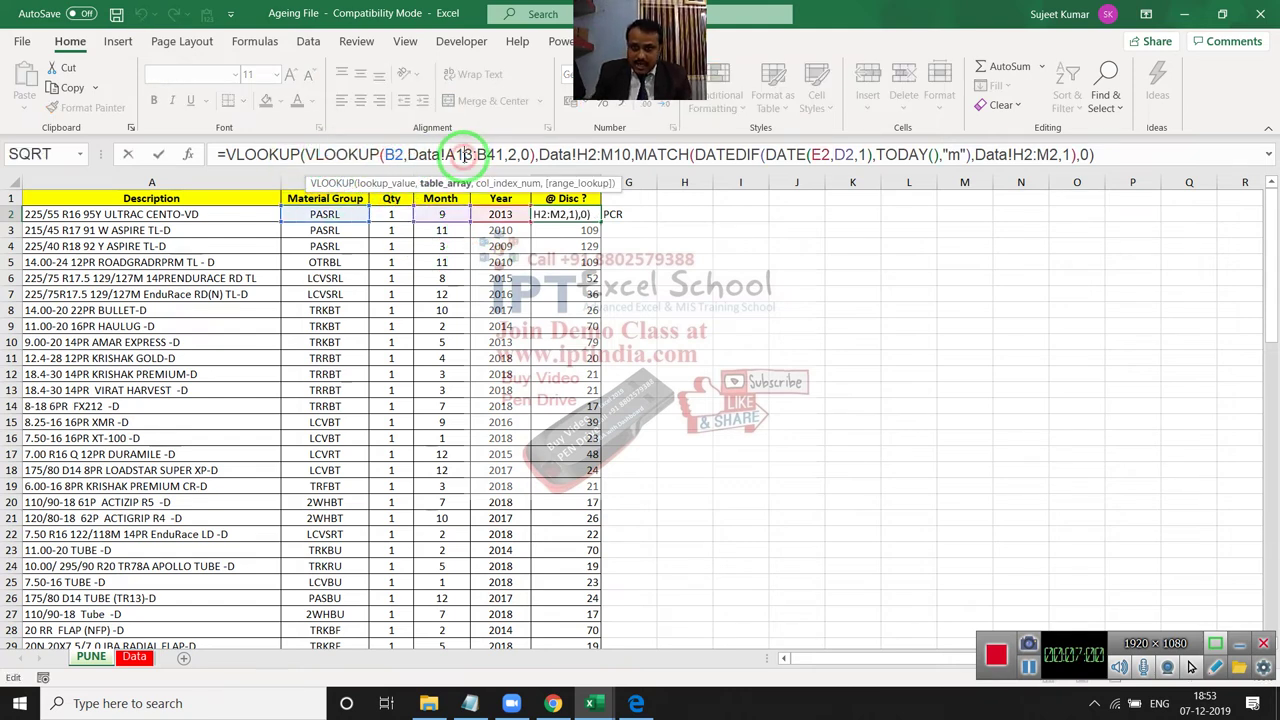
key(F4)
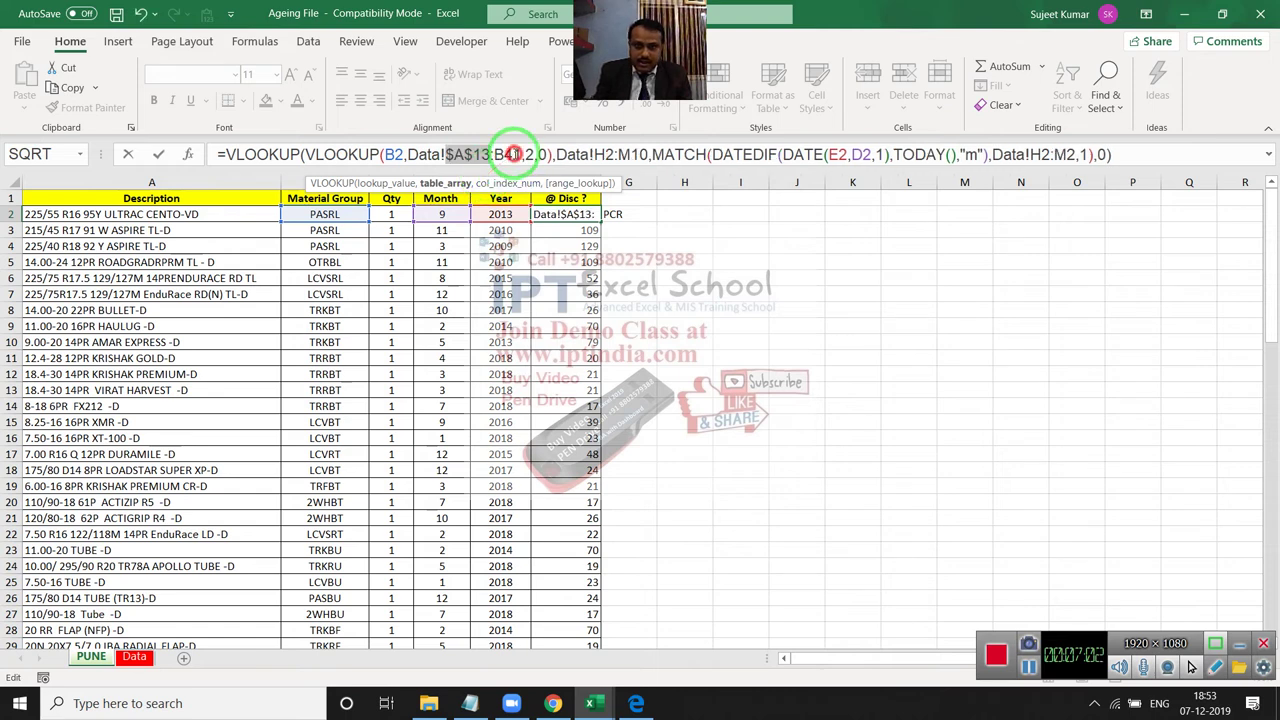
double_click(507, 155)
key(F4)
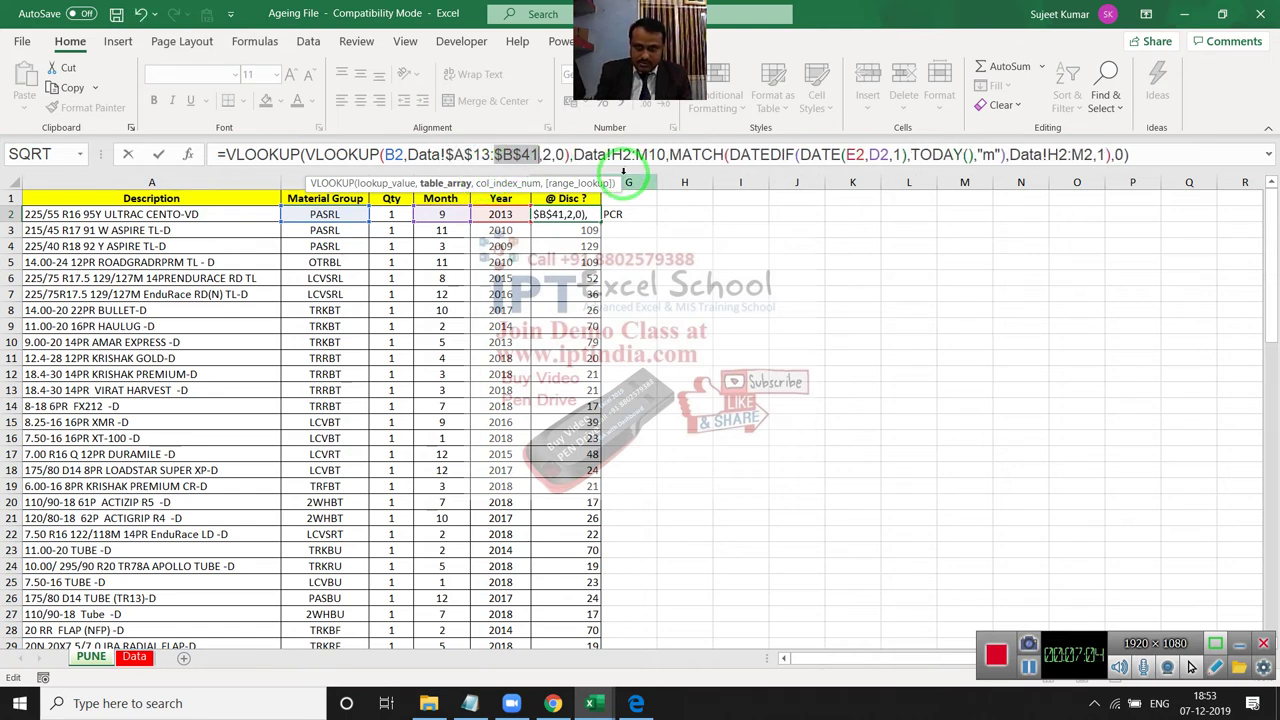
click(621, 155)
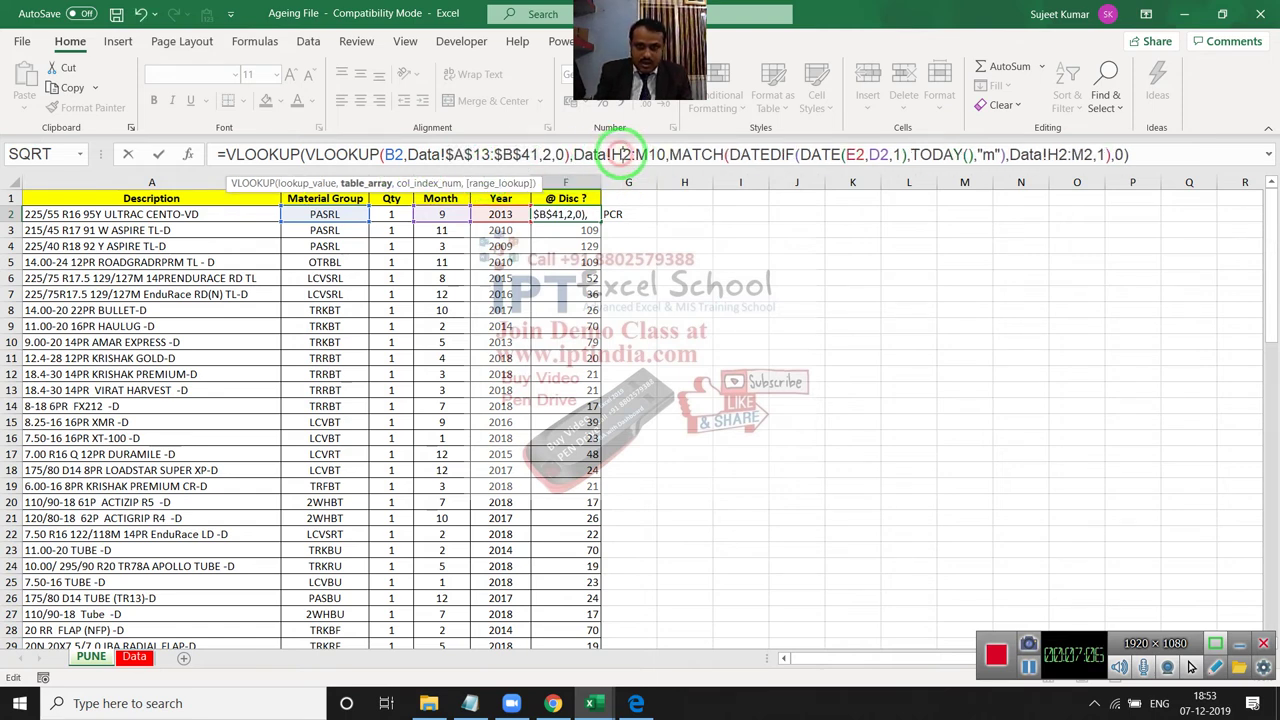
key(F4)
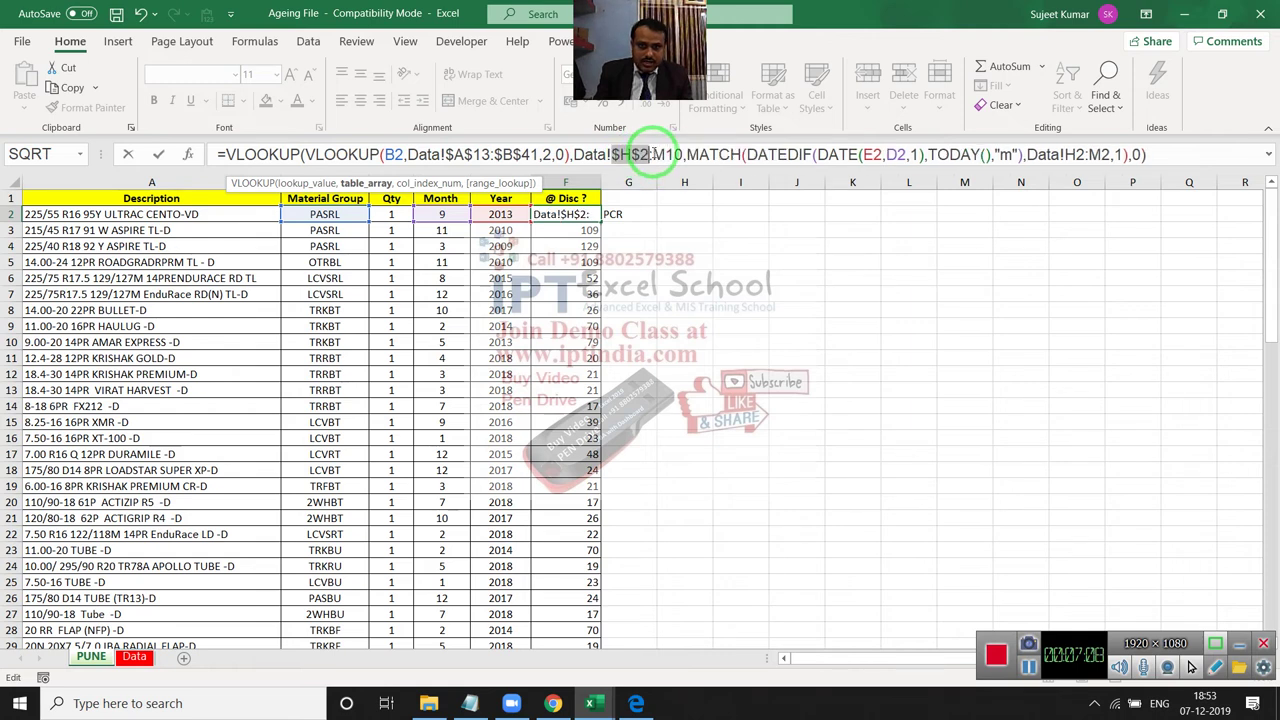
double_click(672, 155)
key(F4)
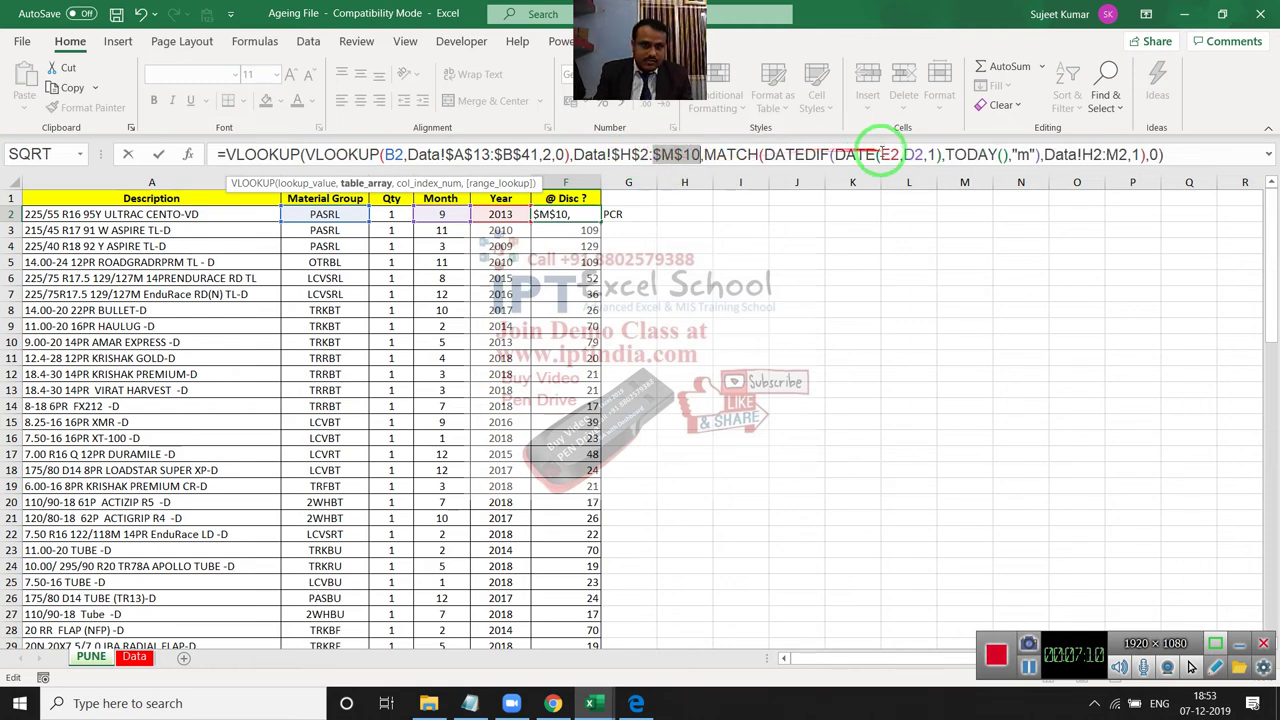
Make the MATCH range Data!H2:M2 absolute ($H$2:$M$2) and commit F2, still showing 0.5.
click(928, 155)
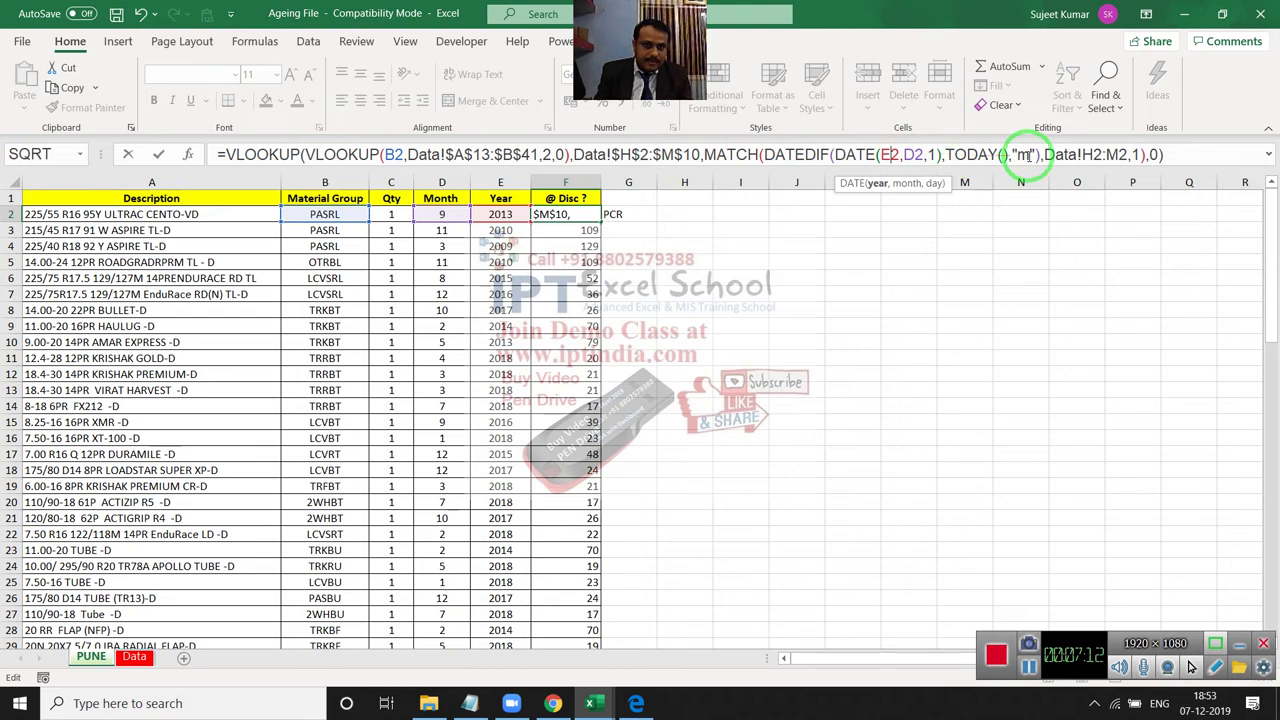
click(1093, 155)
key(F4)
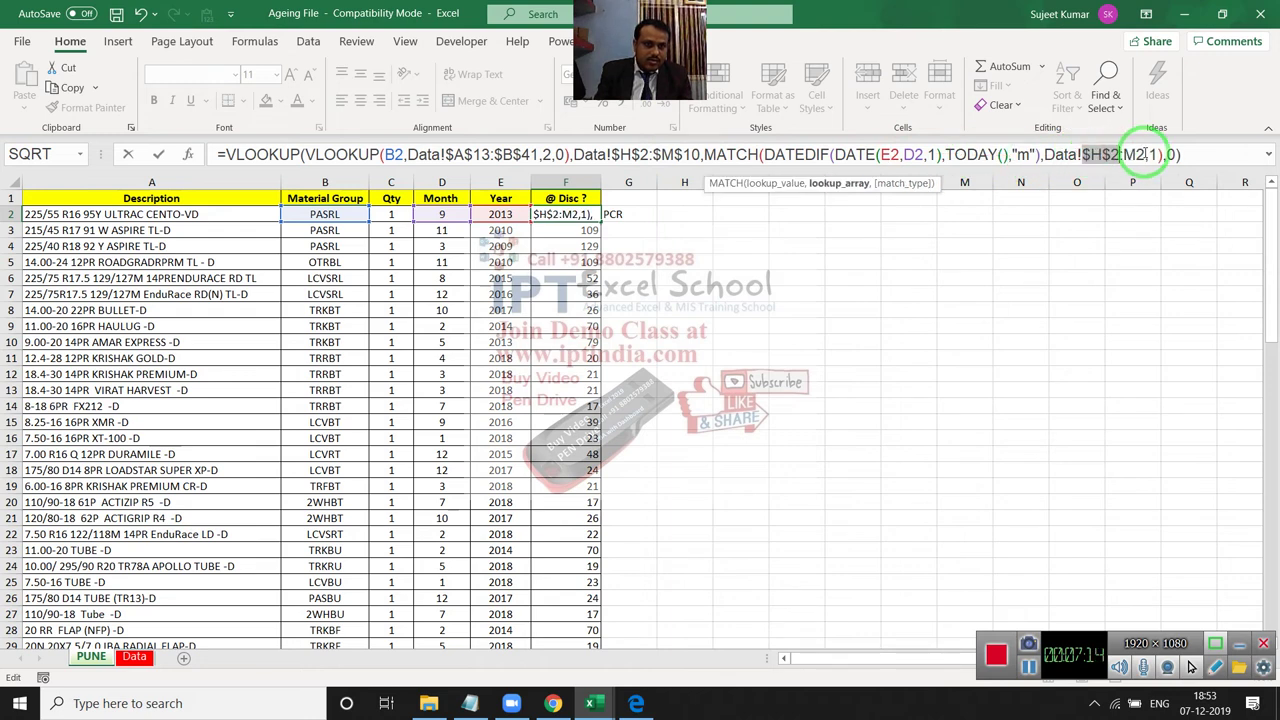
double_click(1140, 155)
key(F4)
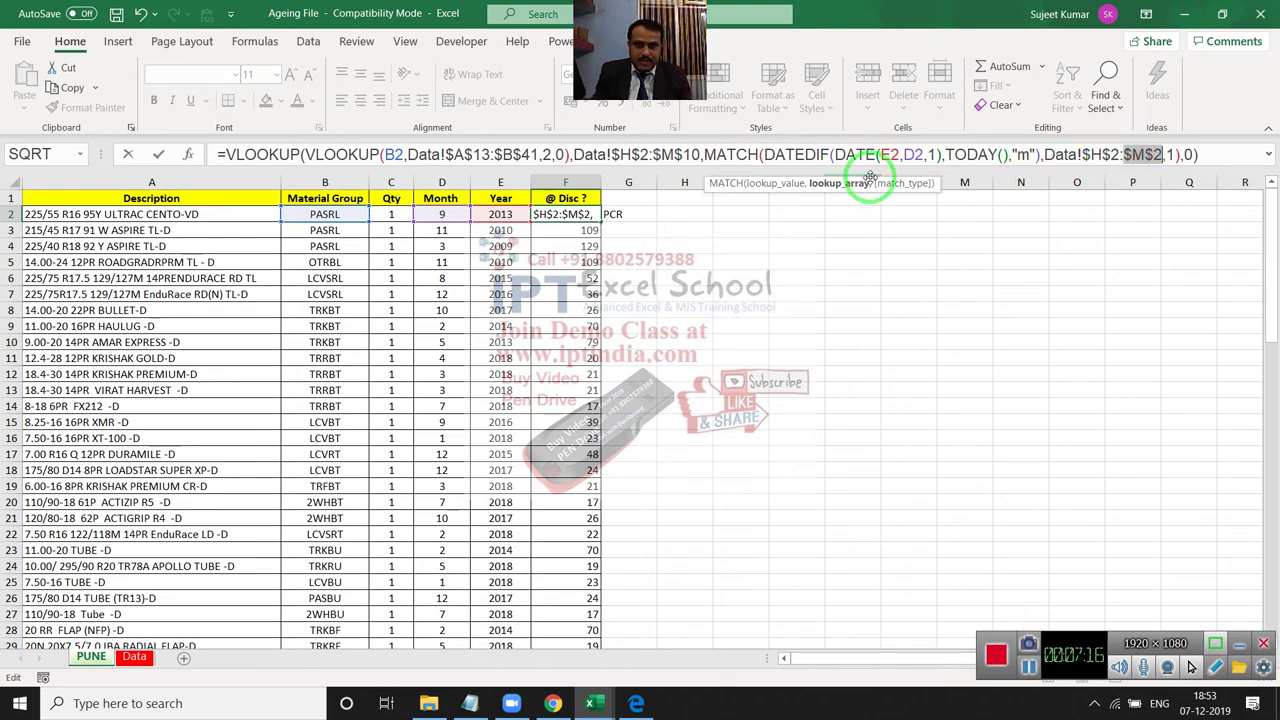
key(Return)
key(Up)
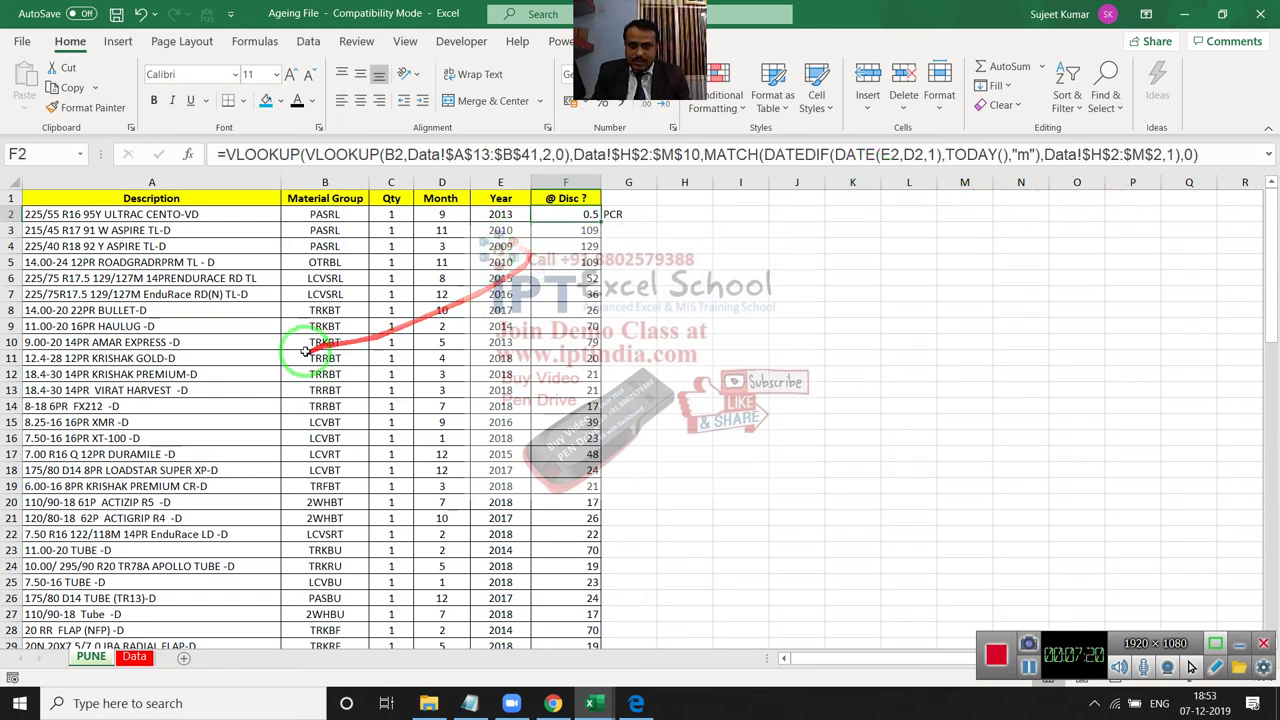
Fill F2's formula down column F as Percent Style (50%, 40%, 10%), then show the desktop.
double_click(601, 221)
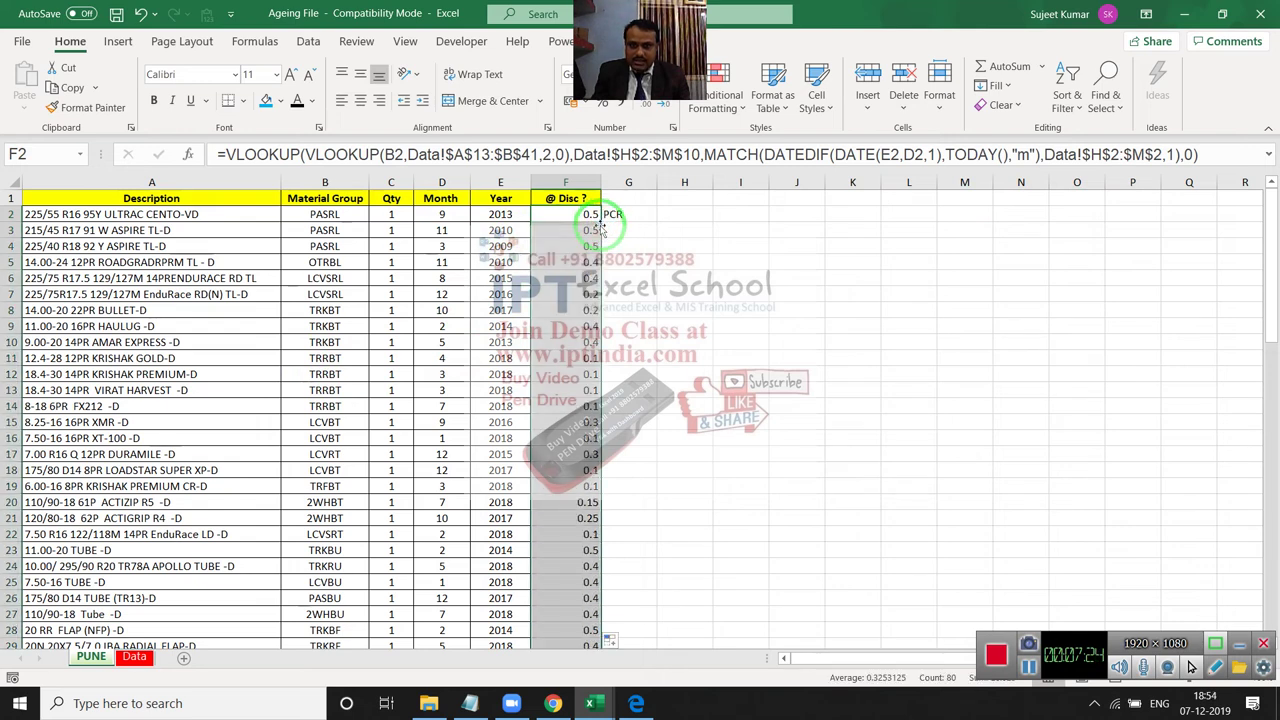
click(601, 107)
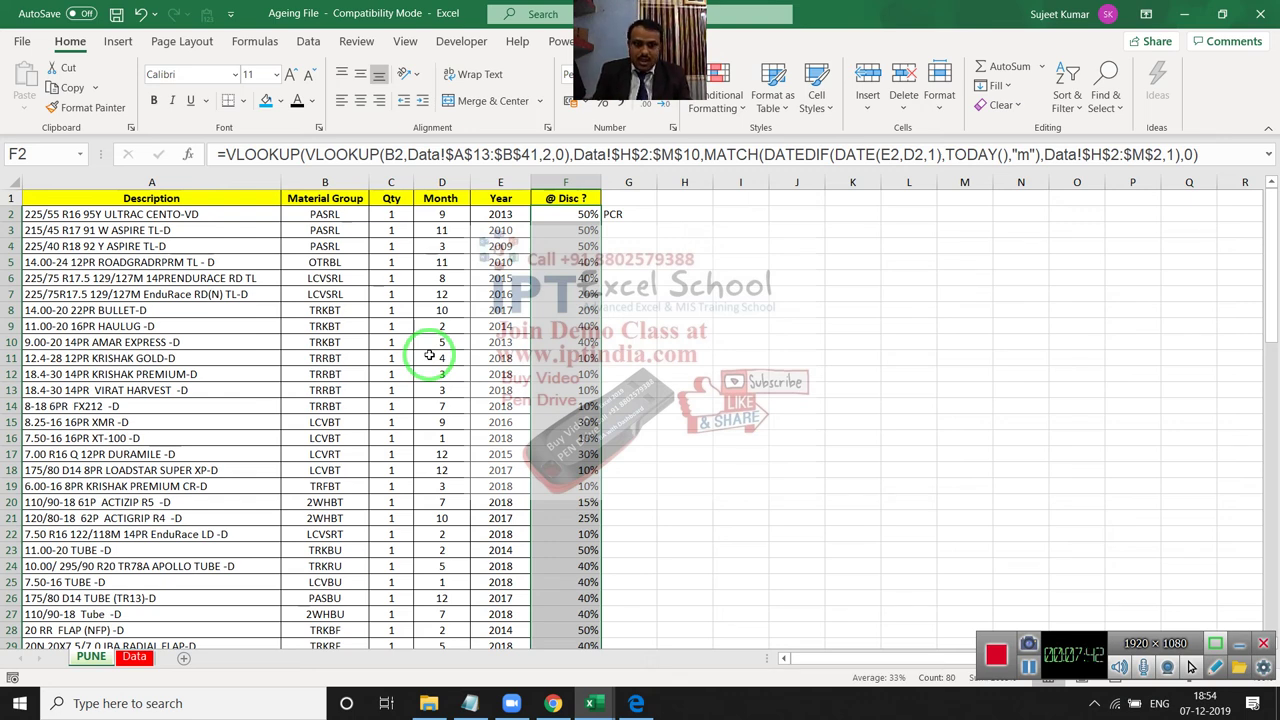
click(628, 276)
click(630, 219)
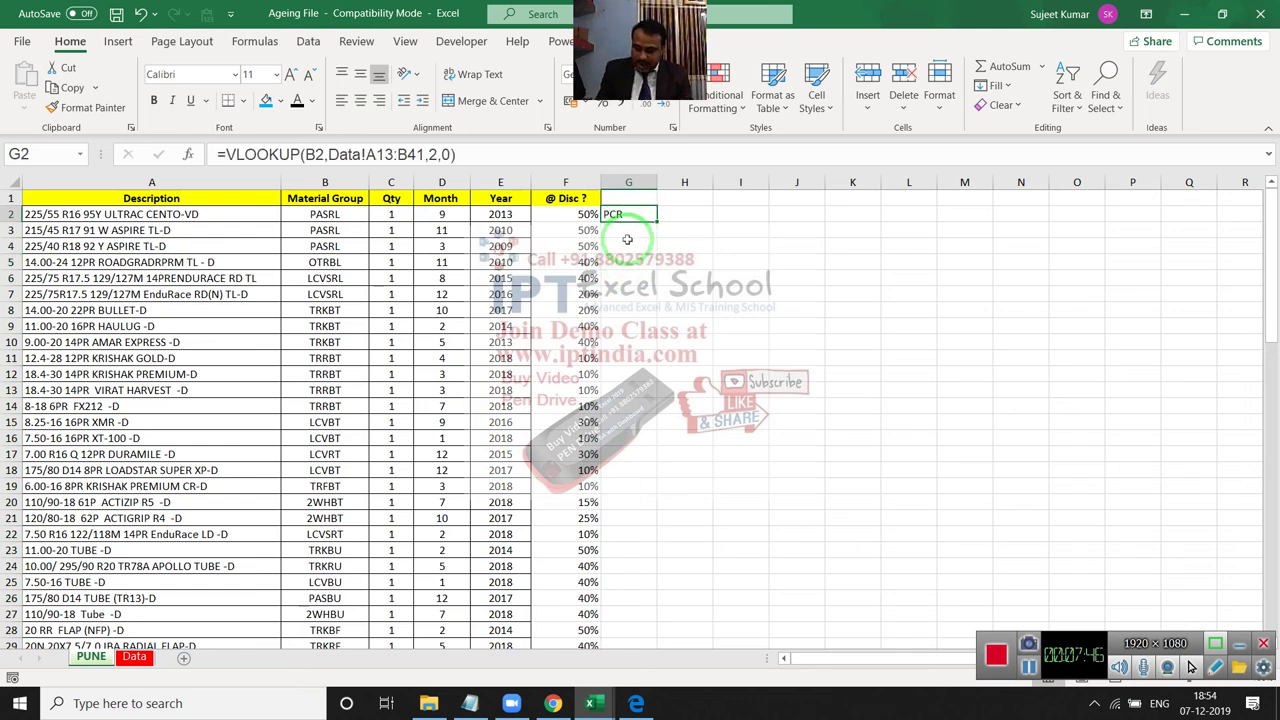
key(super+d)
drag(628, 243, 1010, 463)
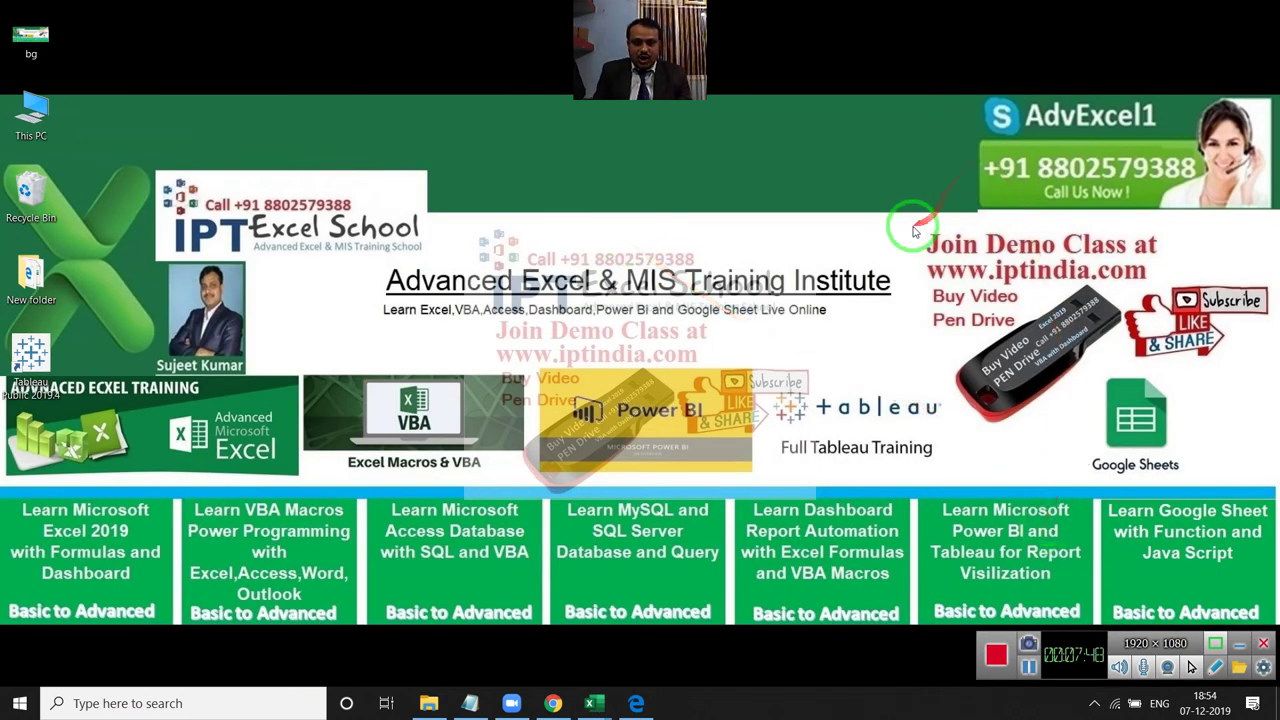
drag(912, 226, 1188, 285)
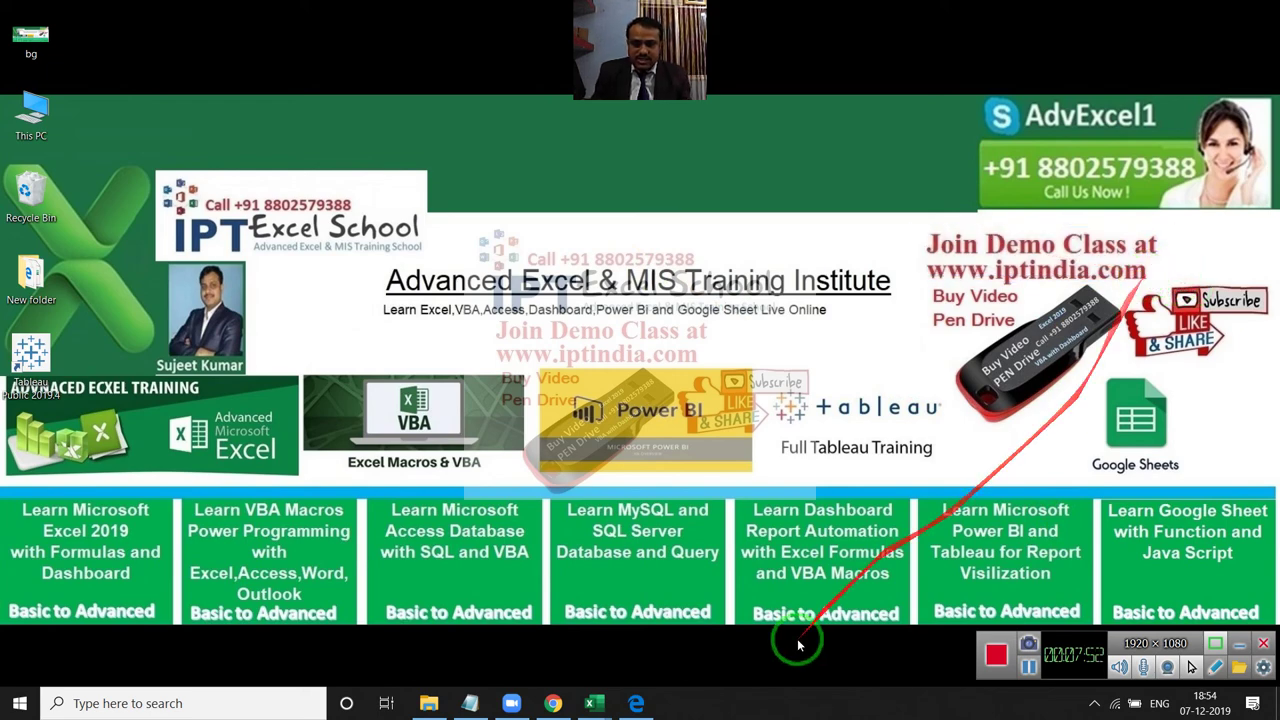
click(511, 703)
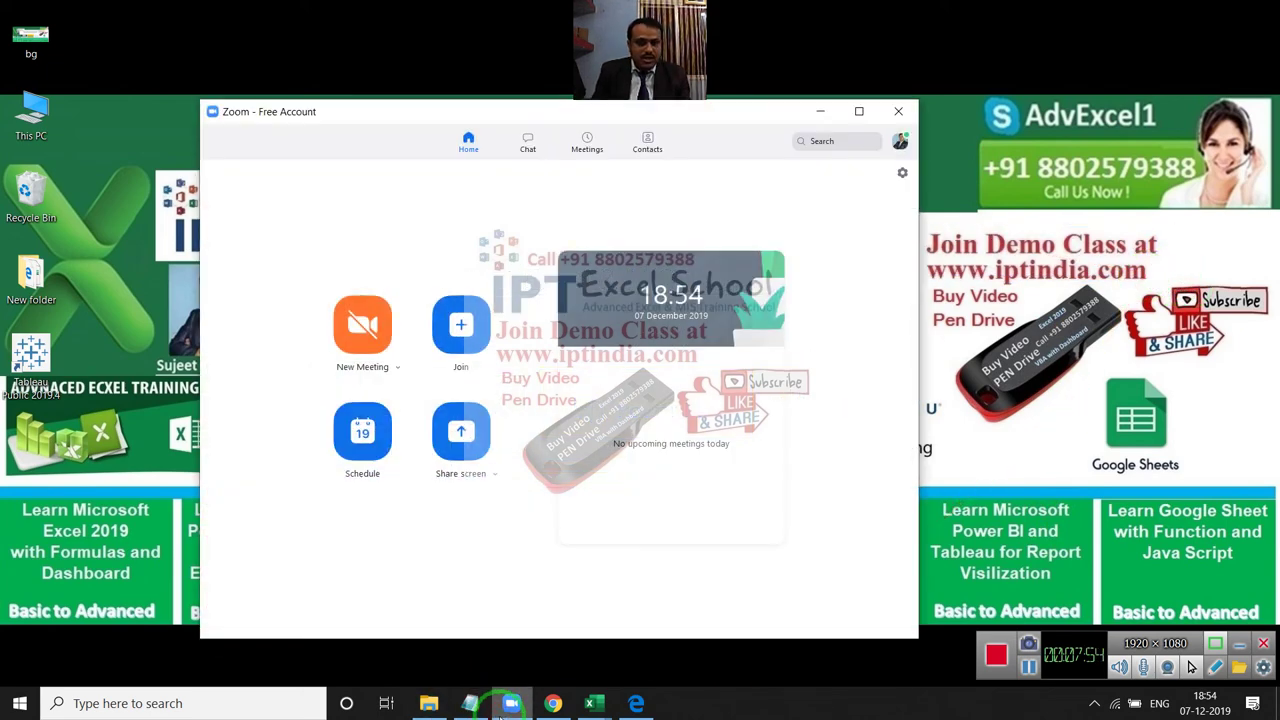
click(506, 704)
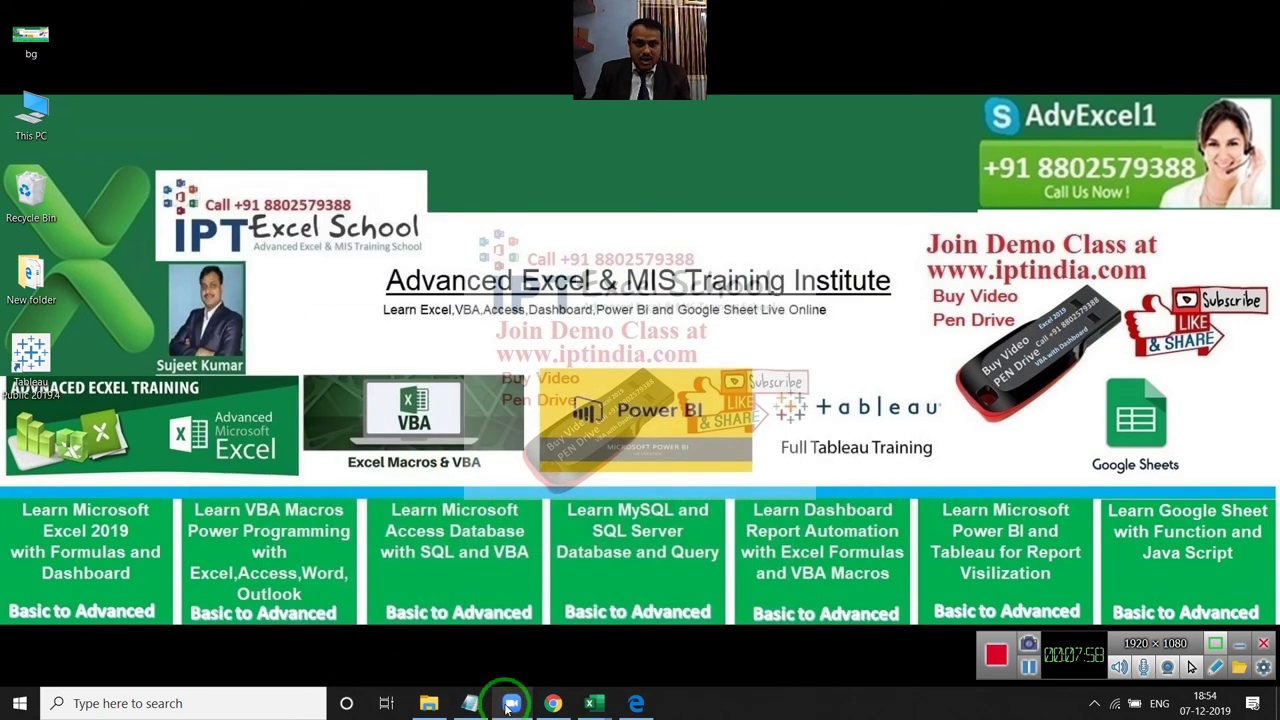